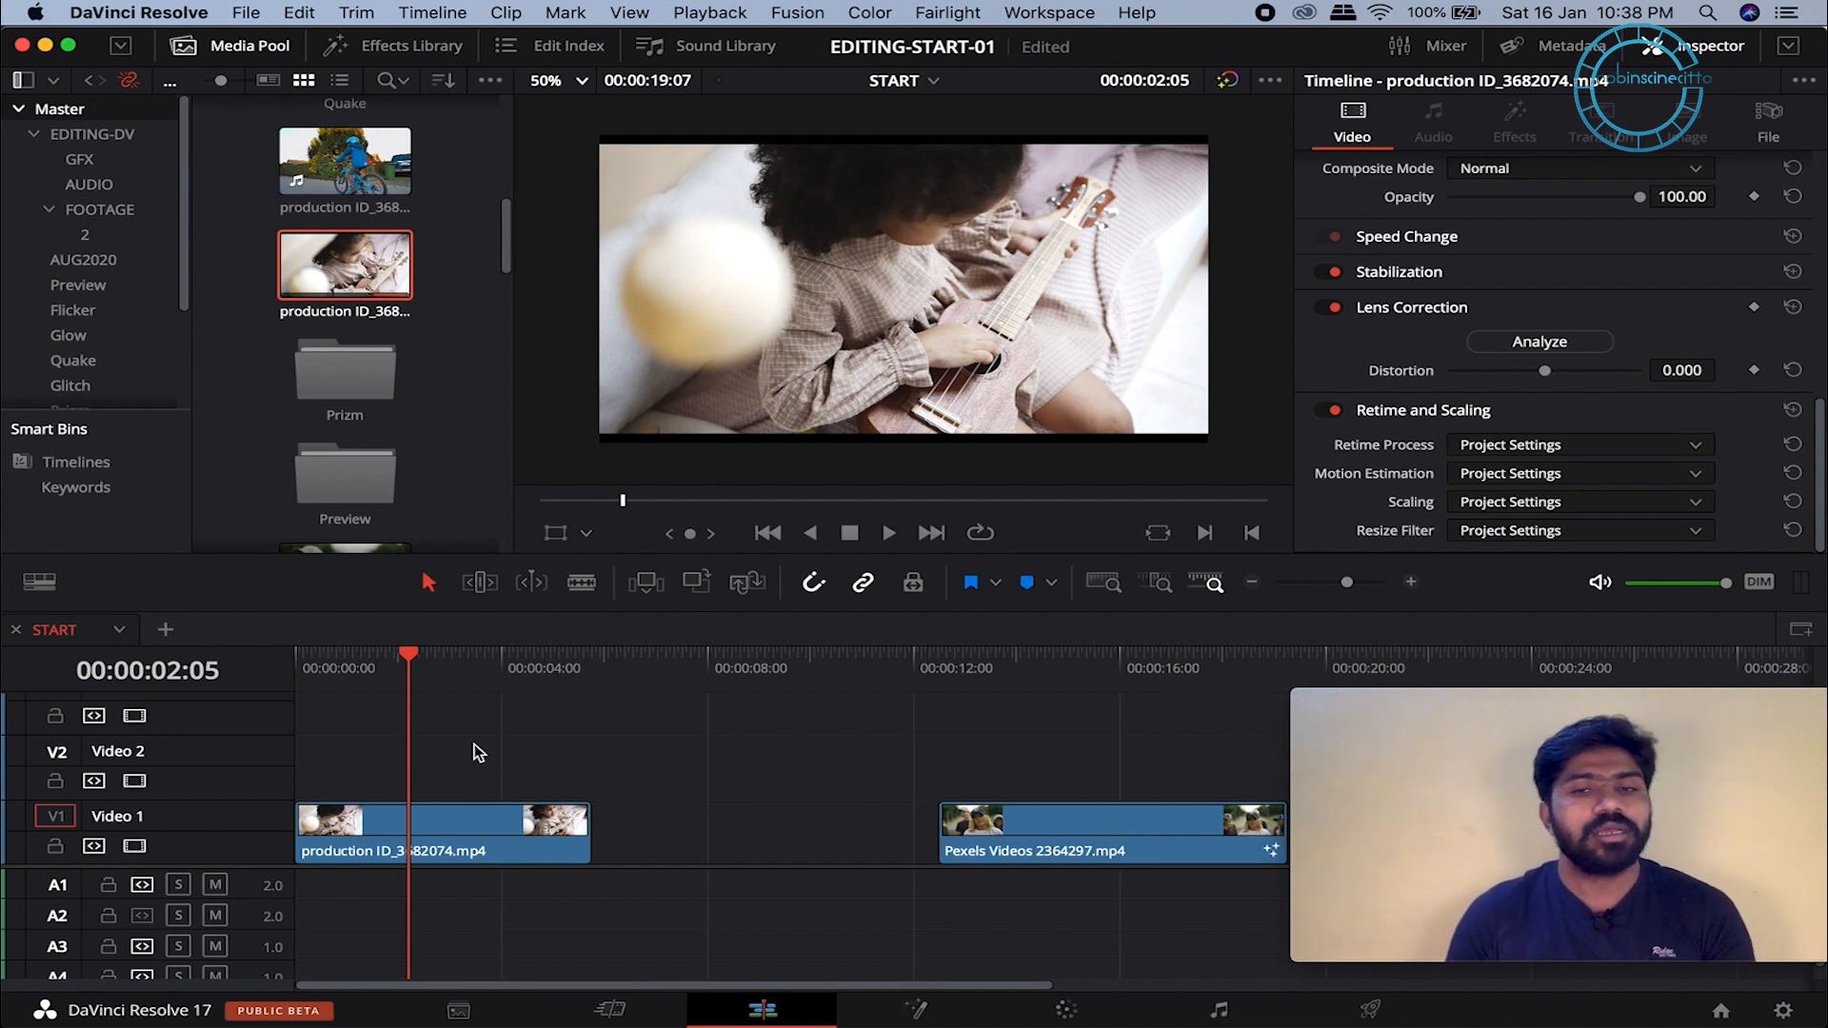
Step: Select the clip production ID_3682074.mp4 on Video 1, expand its Stabilization settings and choose Perspective mode
click(411, 824)
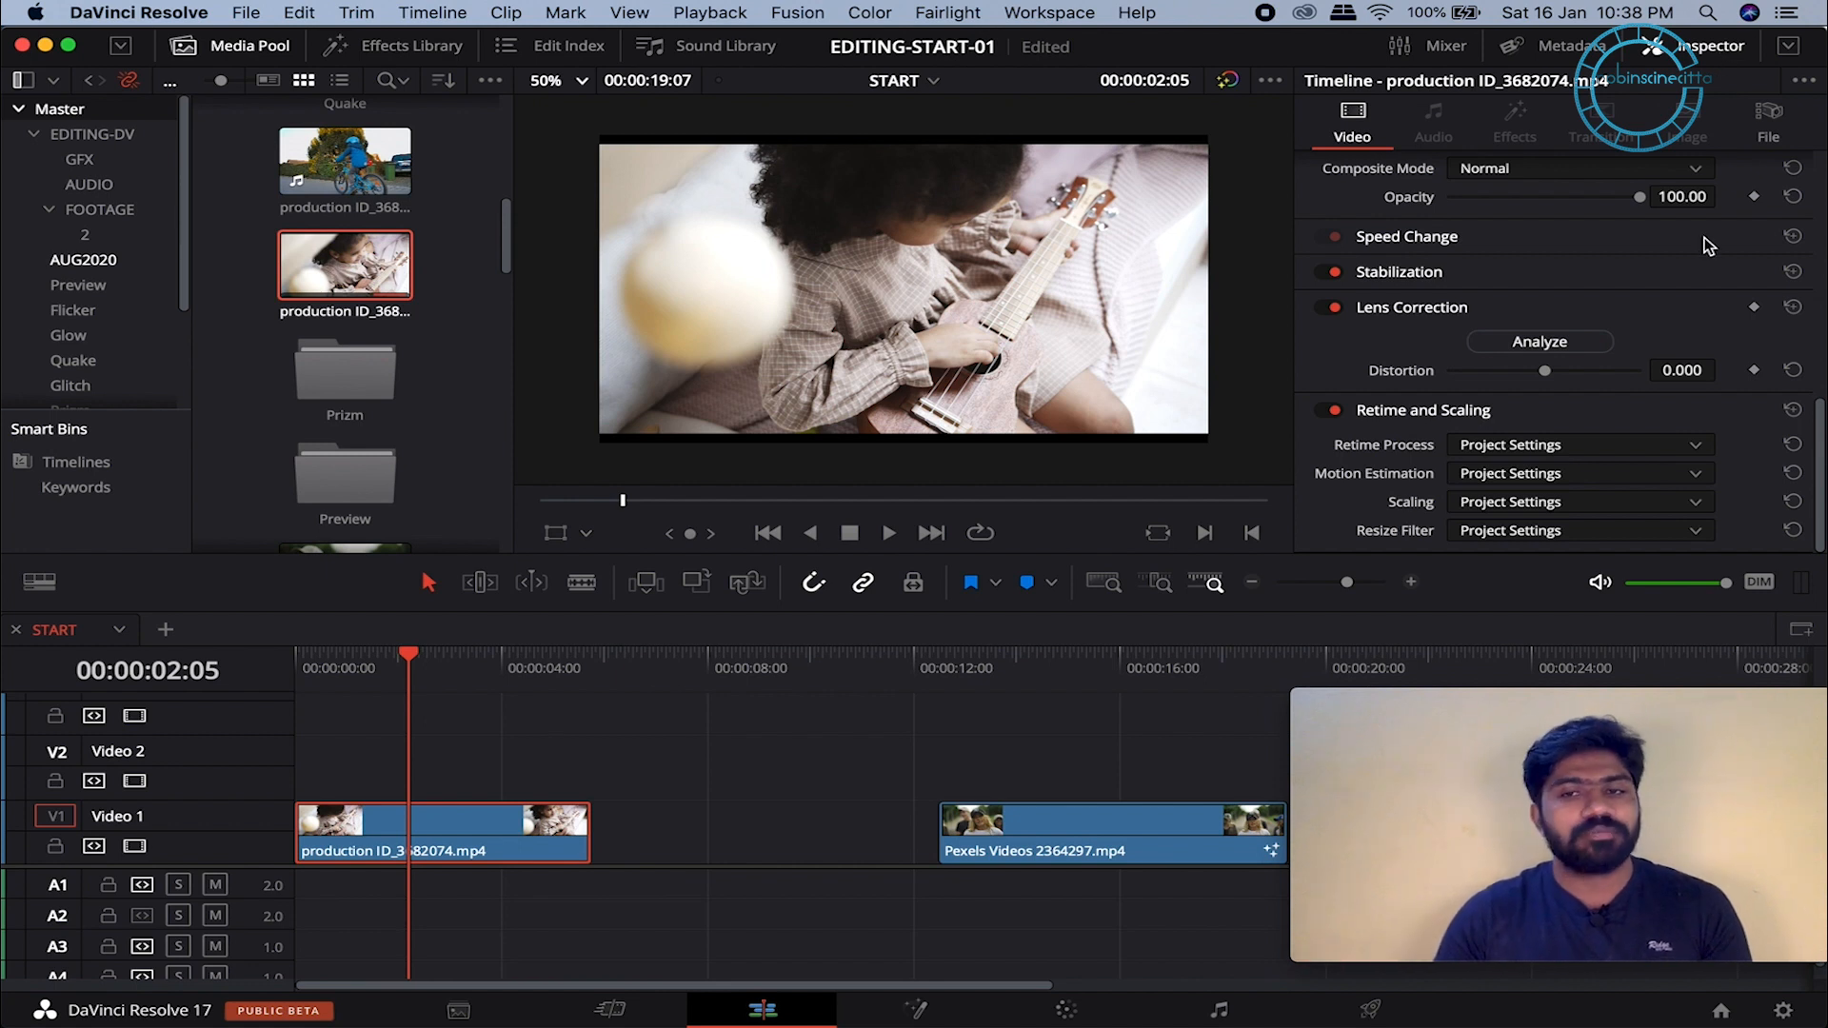
click(1488, 276)
click(1614, 278)
click(1615, 271)
click(1624, 273)
click(1624, 273)
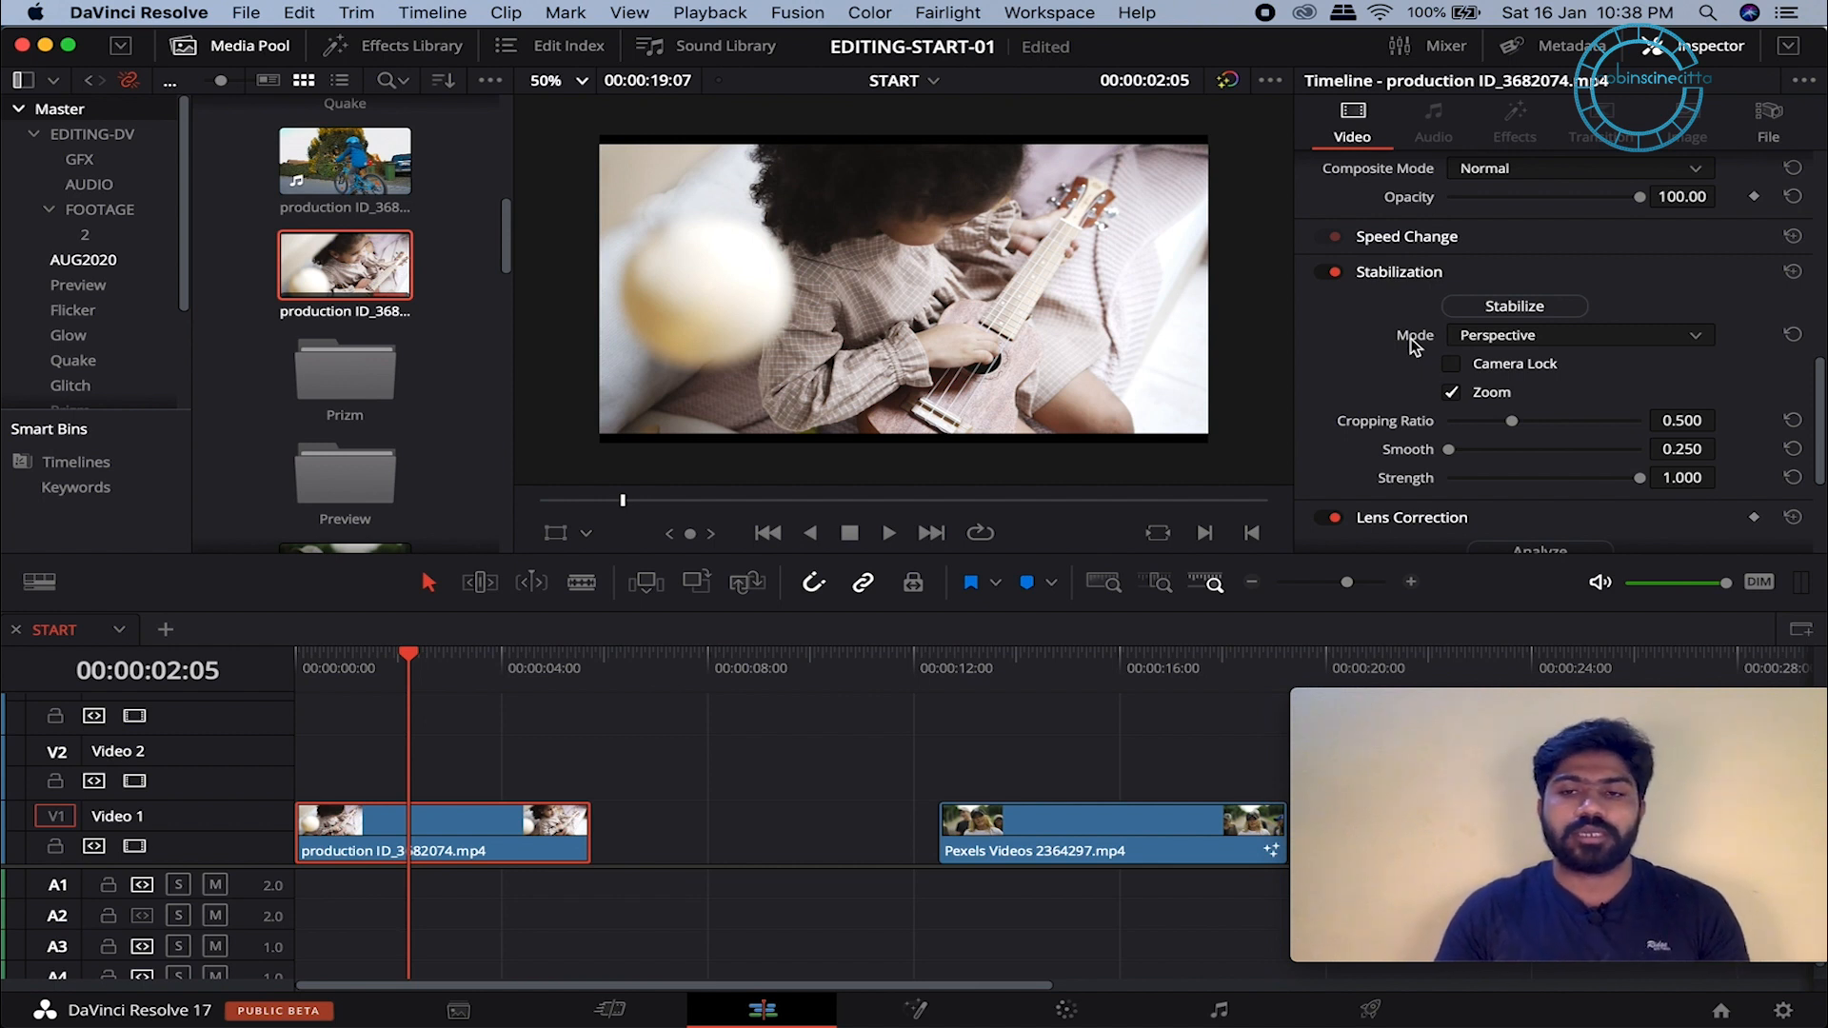
click(1624, 337)
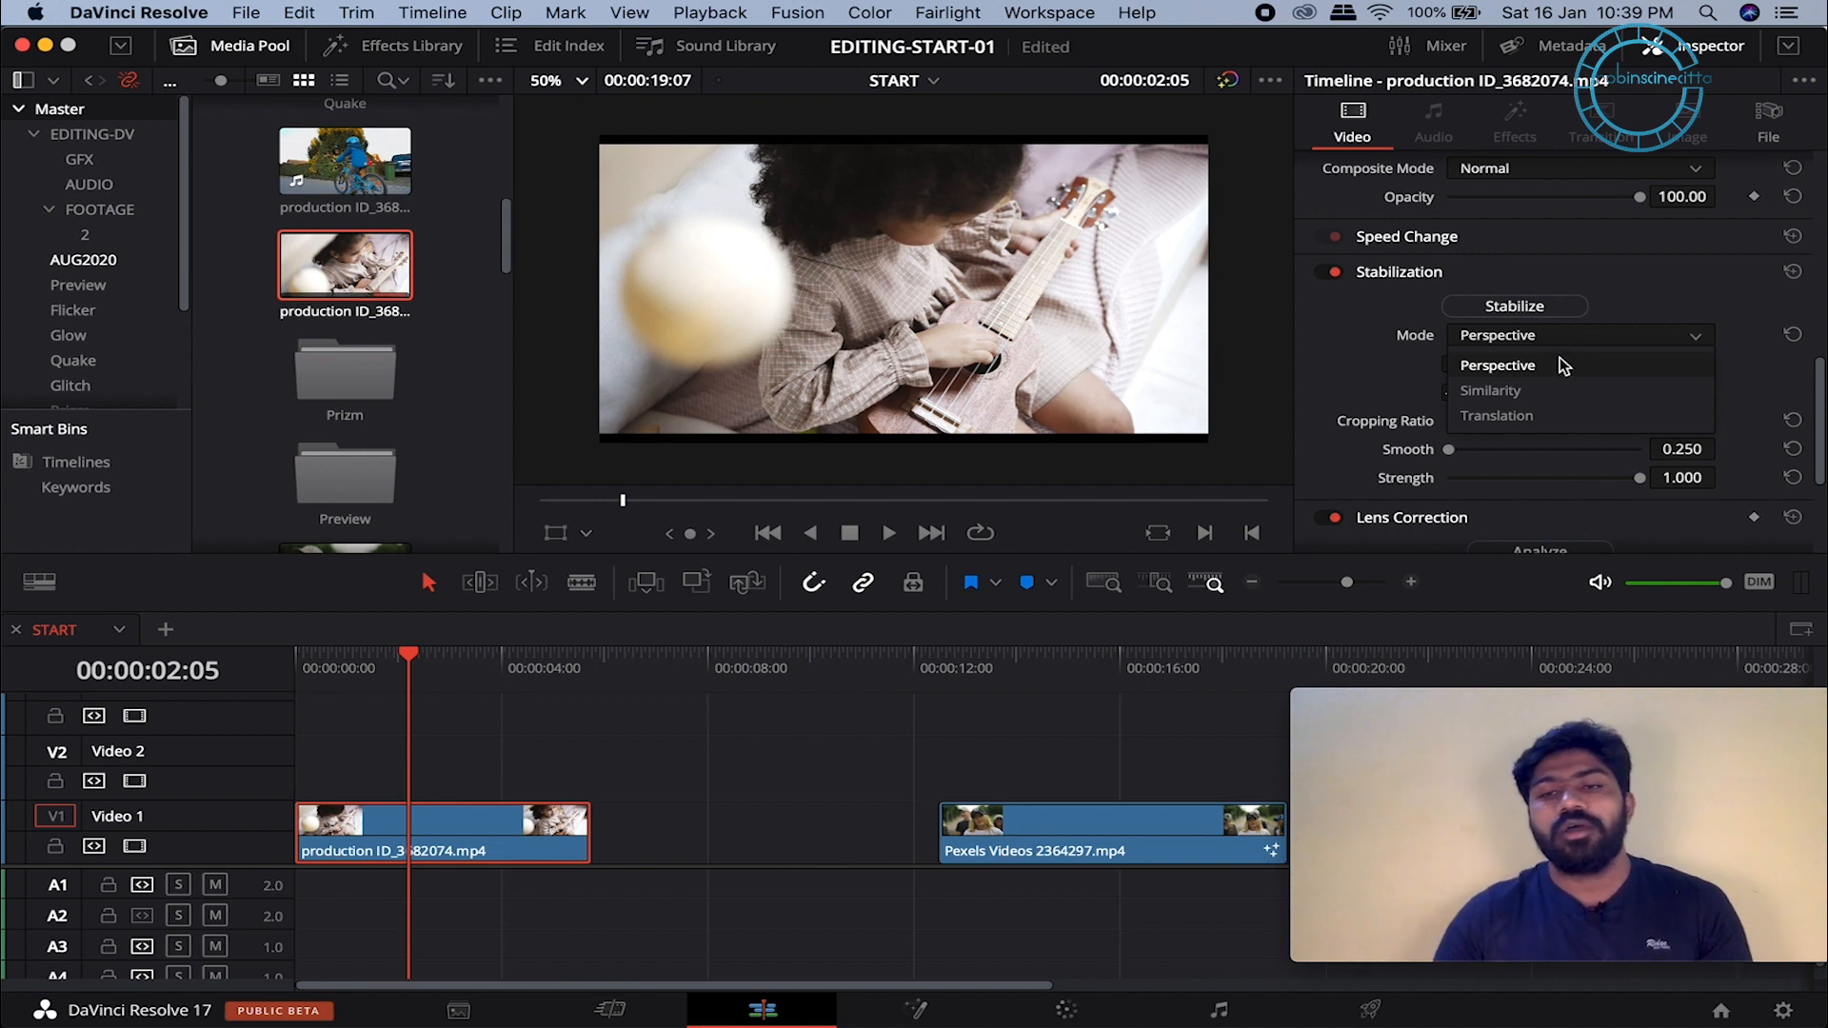
click(1561, 366)
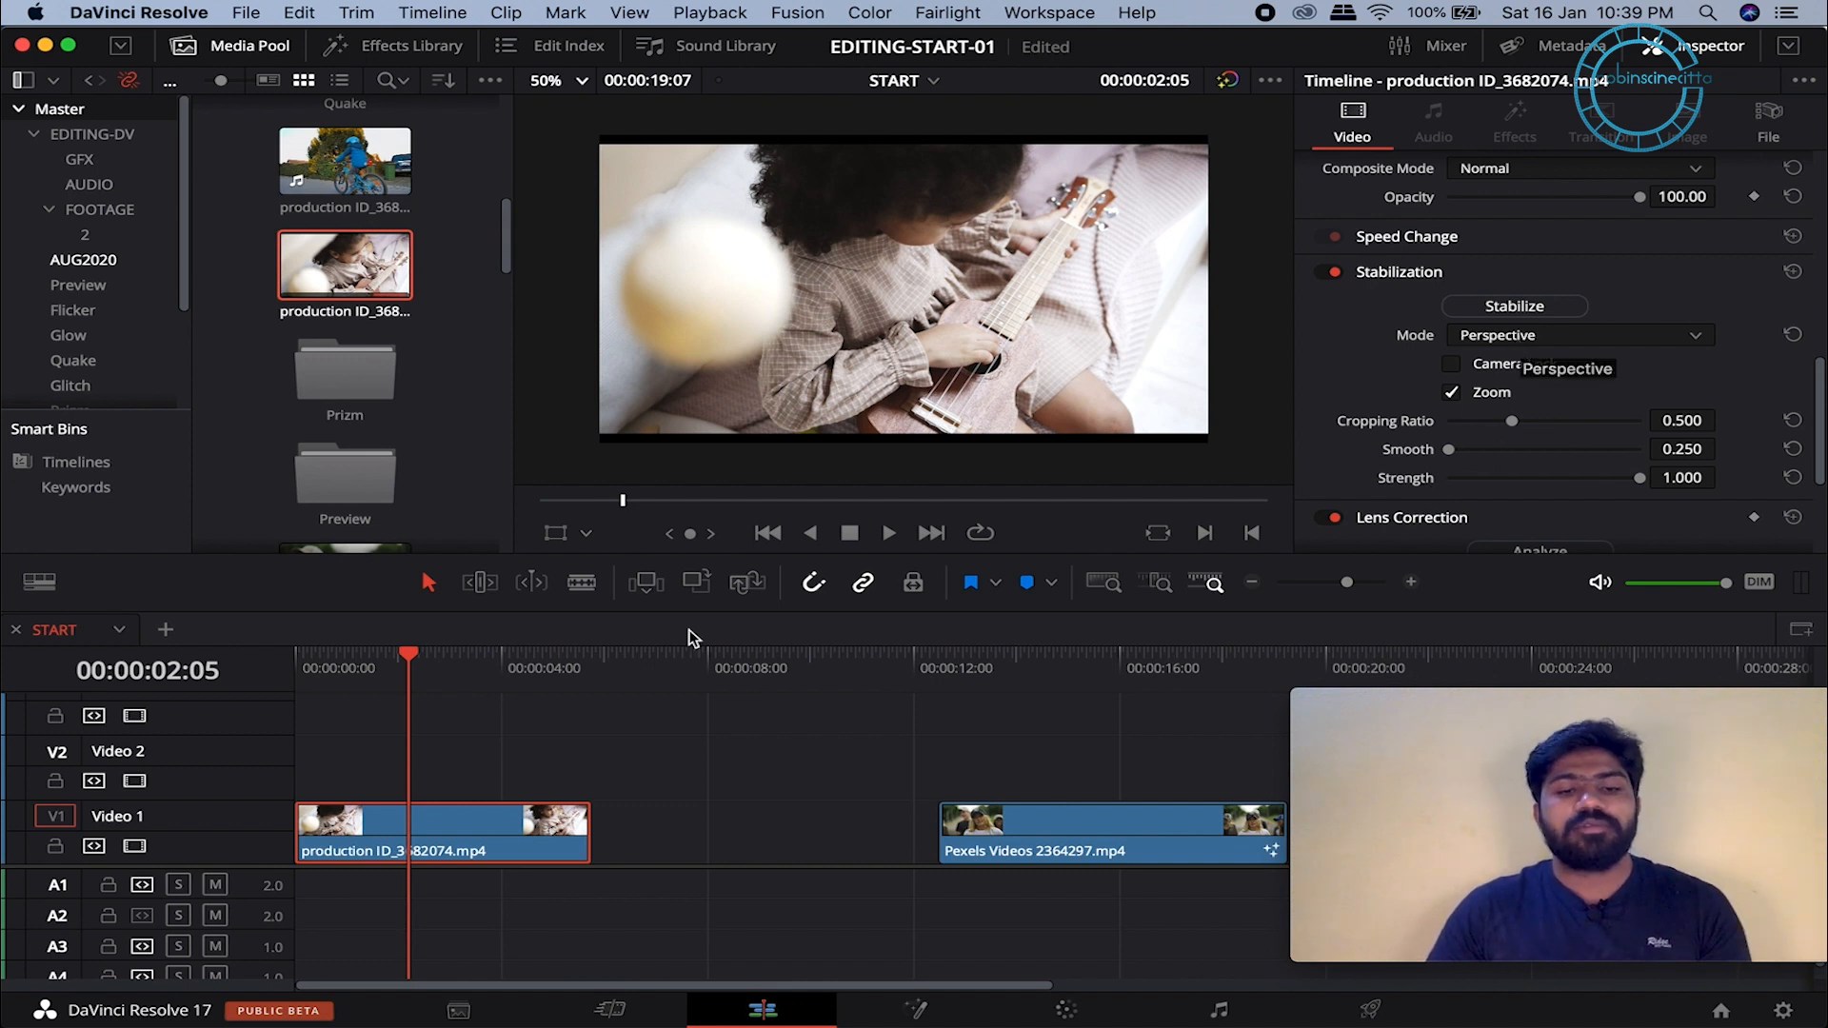
Step: Play the unstabilized clip from the start of the timeline and return the playhead to the beginning
drag(430, 663, 191, 671)
key(space)
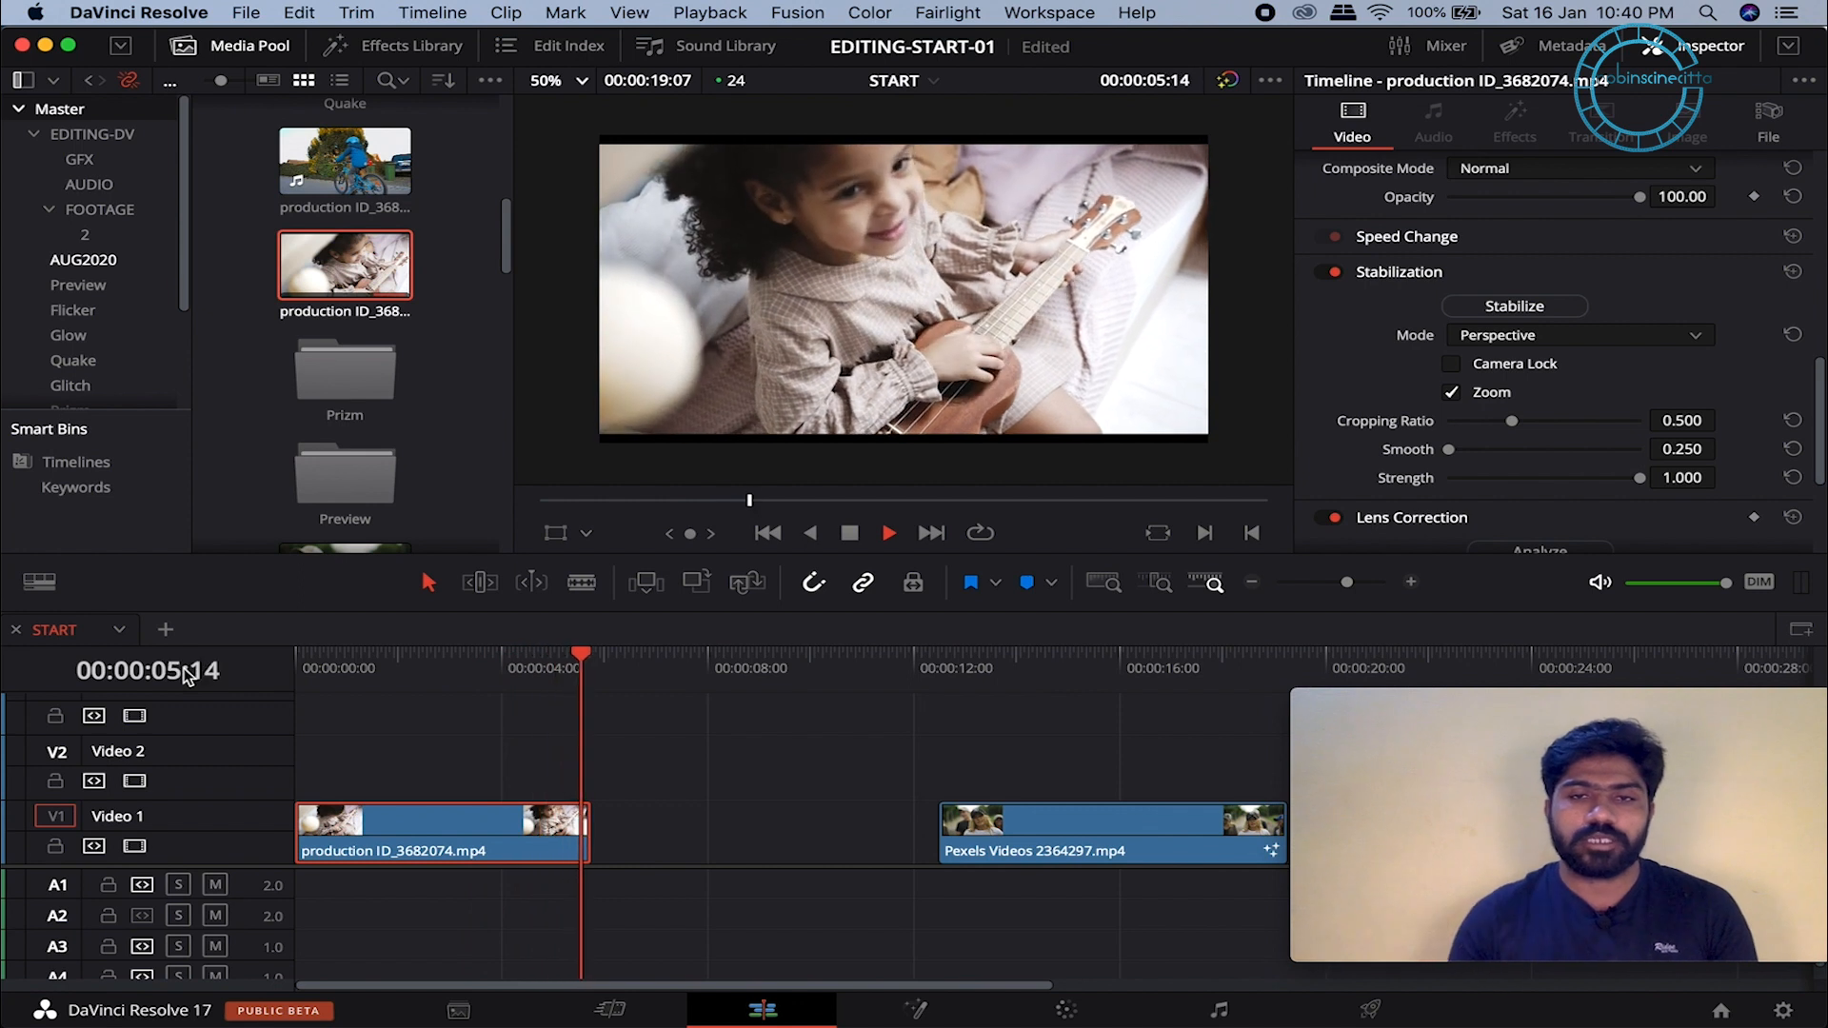
key(space)
drag(598, 685, 89, 666)
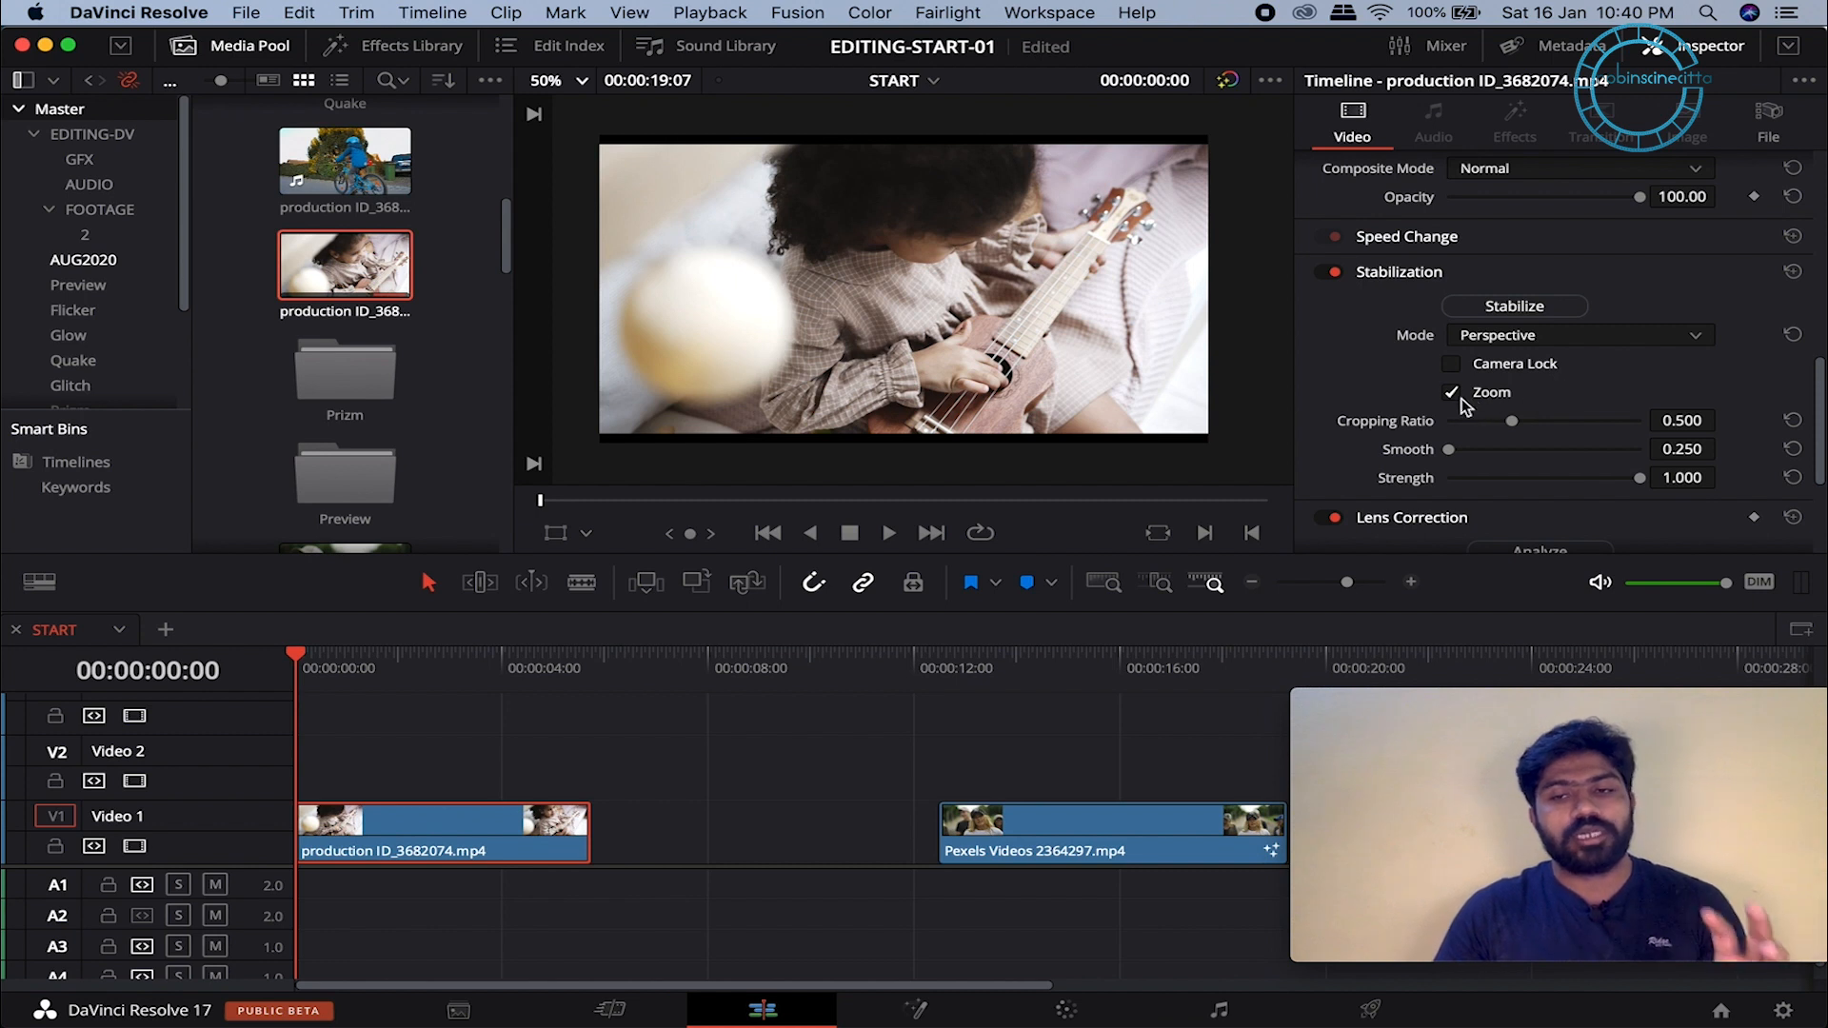
Step: Stabilize the clip in Perspective mode with Cropping Ratio 0.344 and Smooth 0.474, and preview it
drag(1449, 451, 1474, 423)
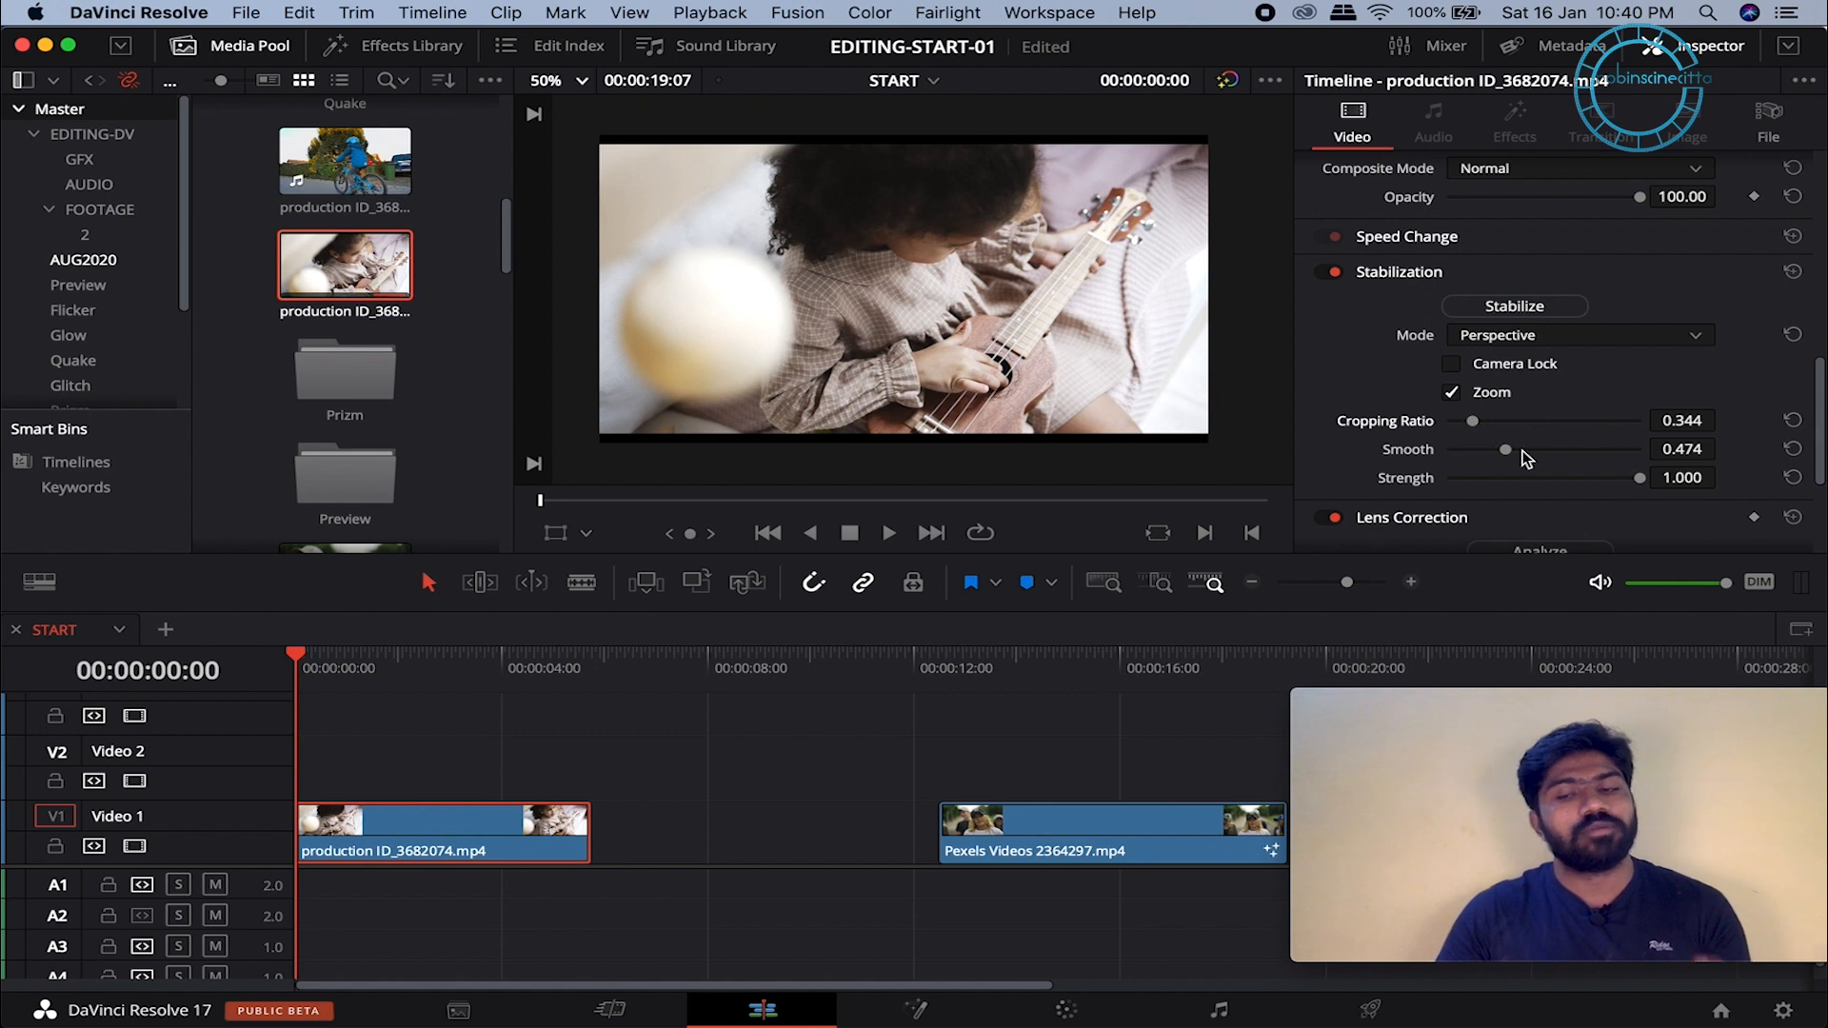
click(1516, 307)
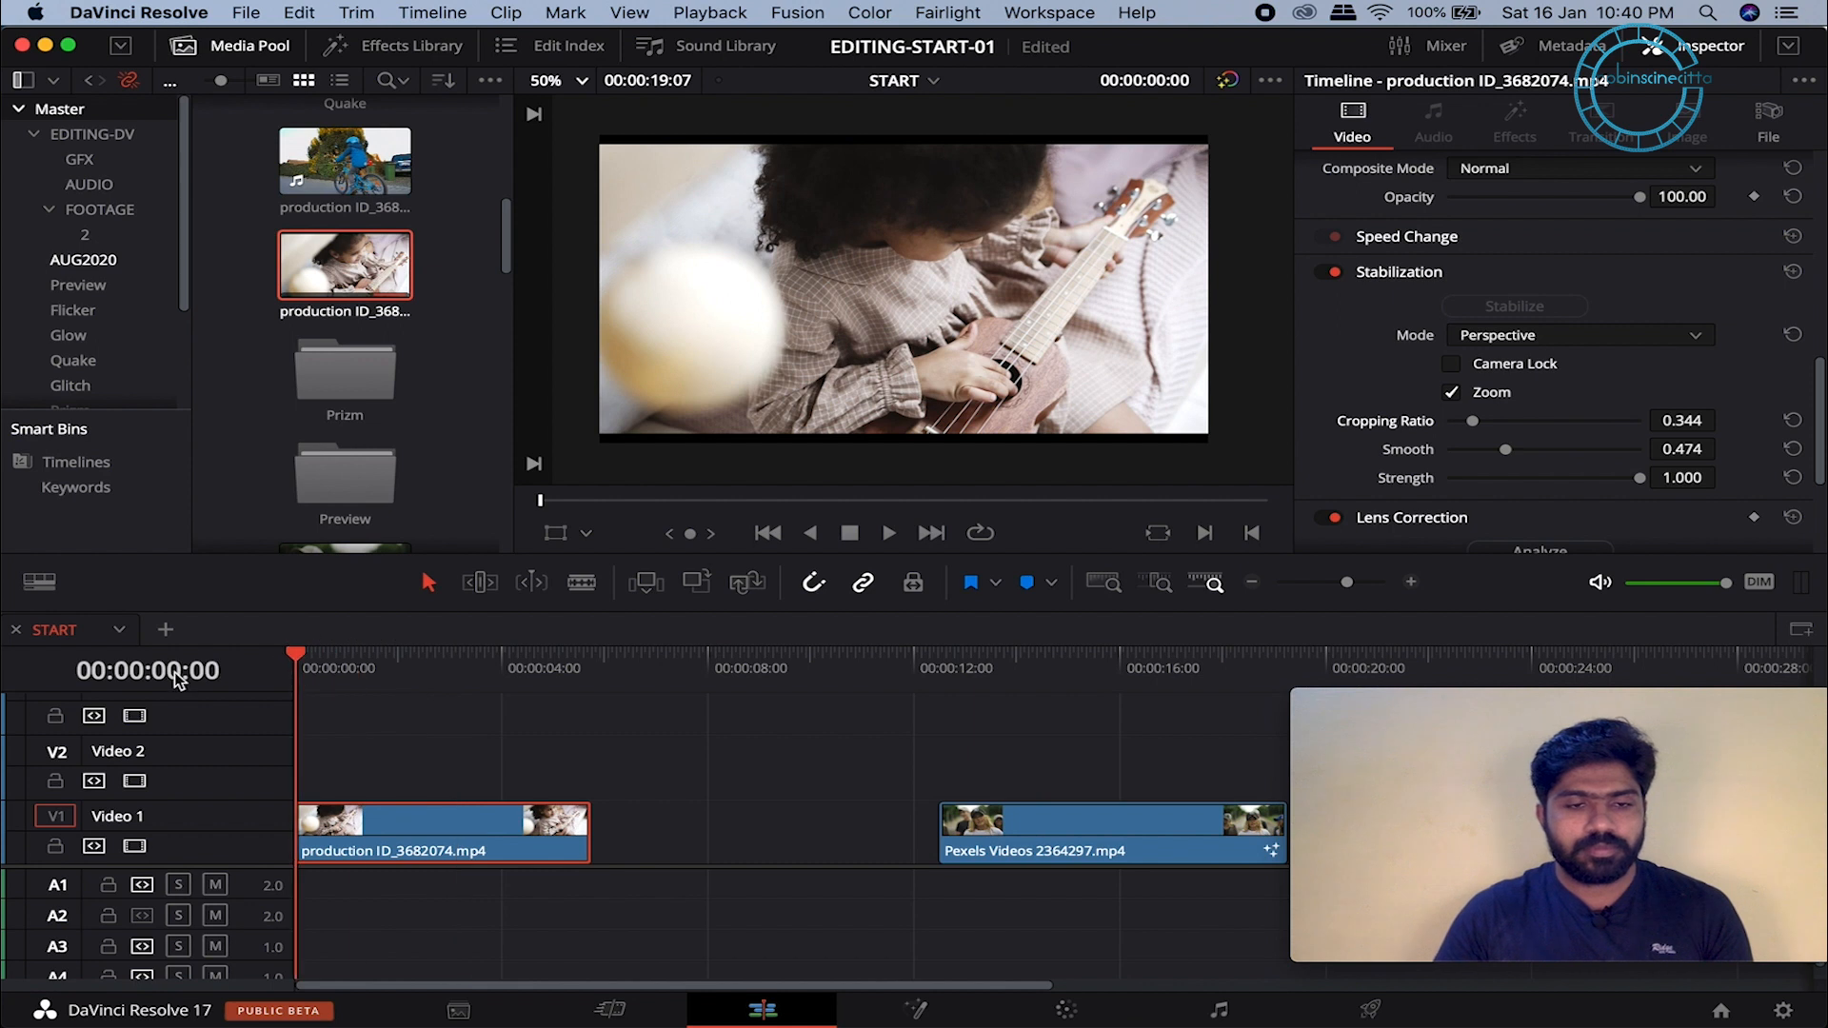
key(space)
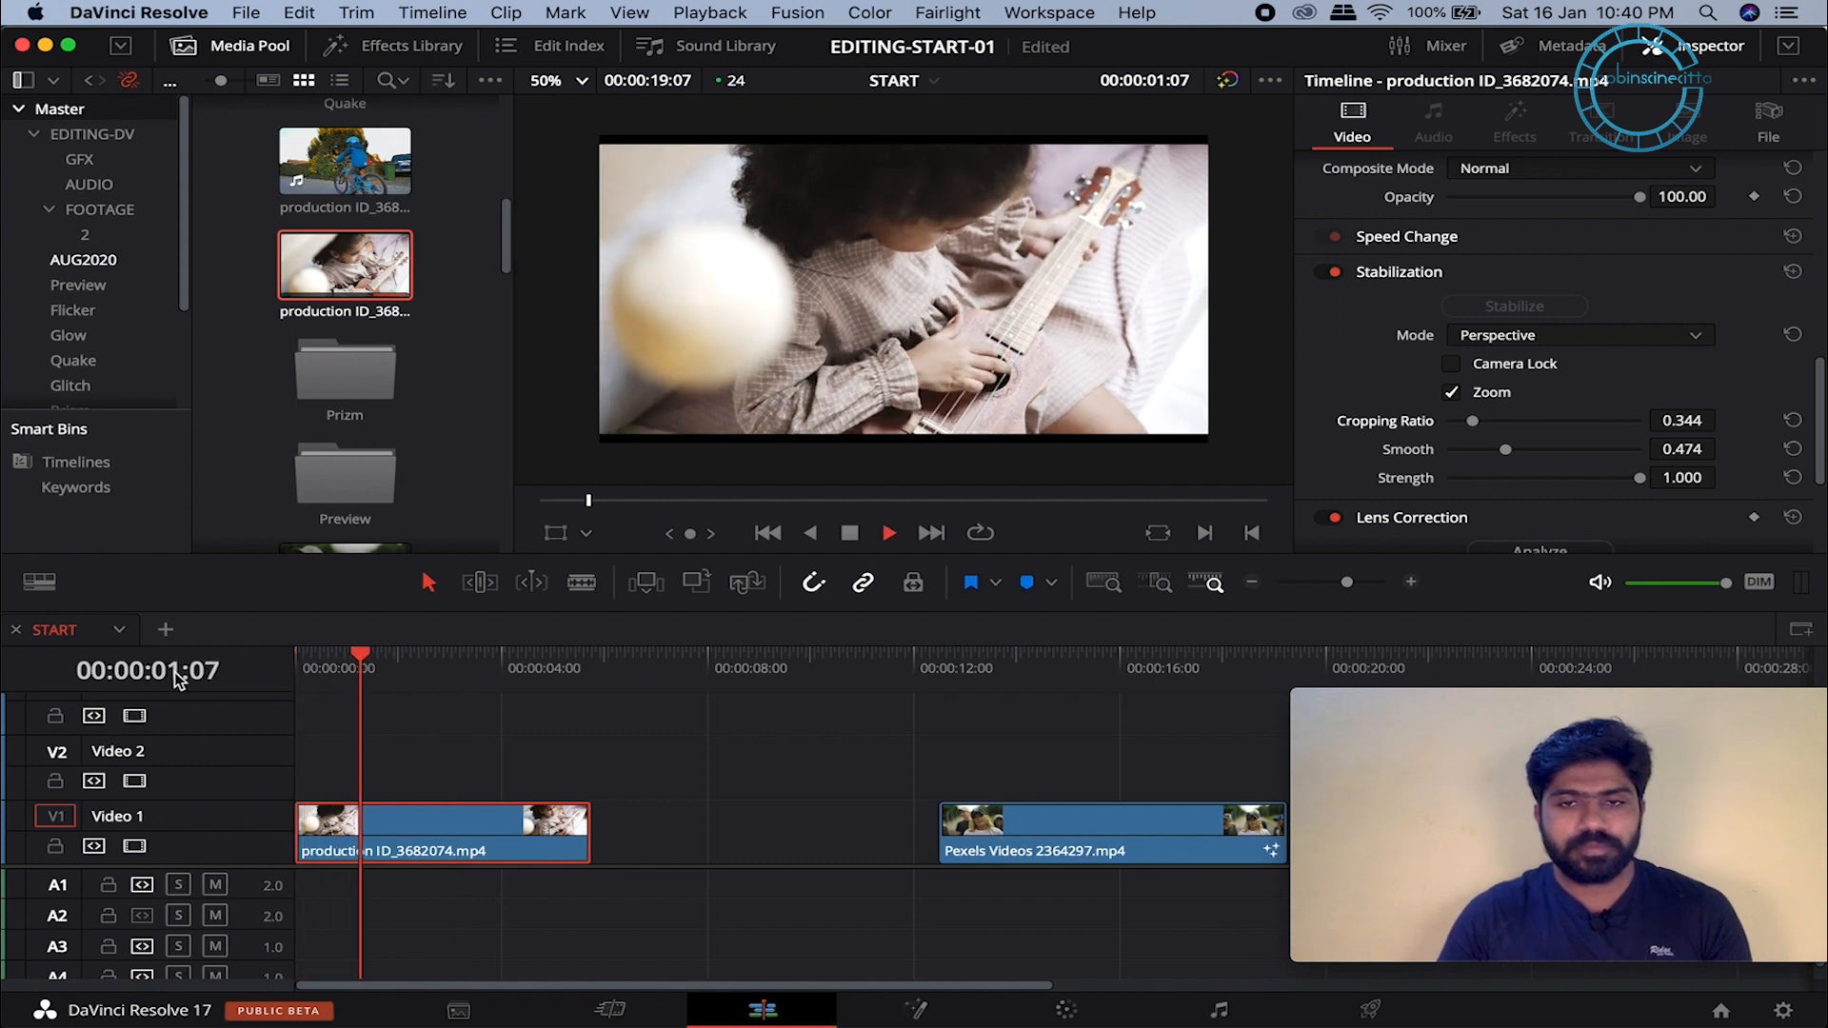
key(space)
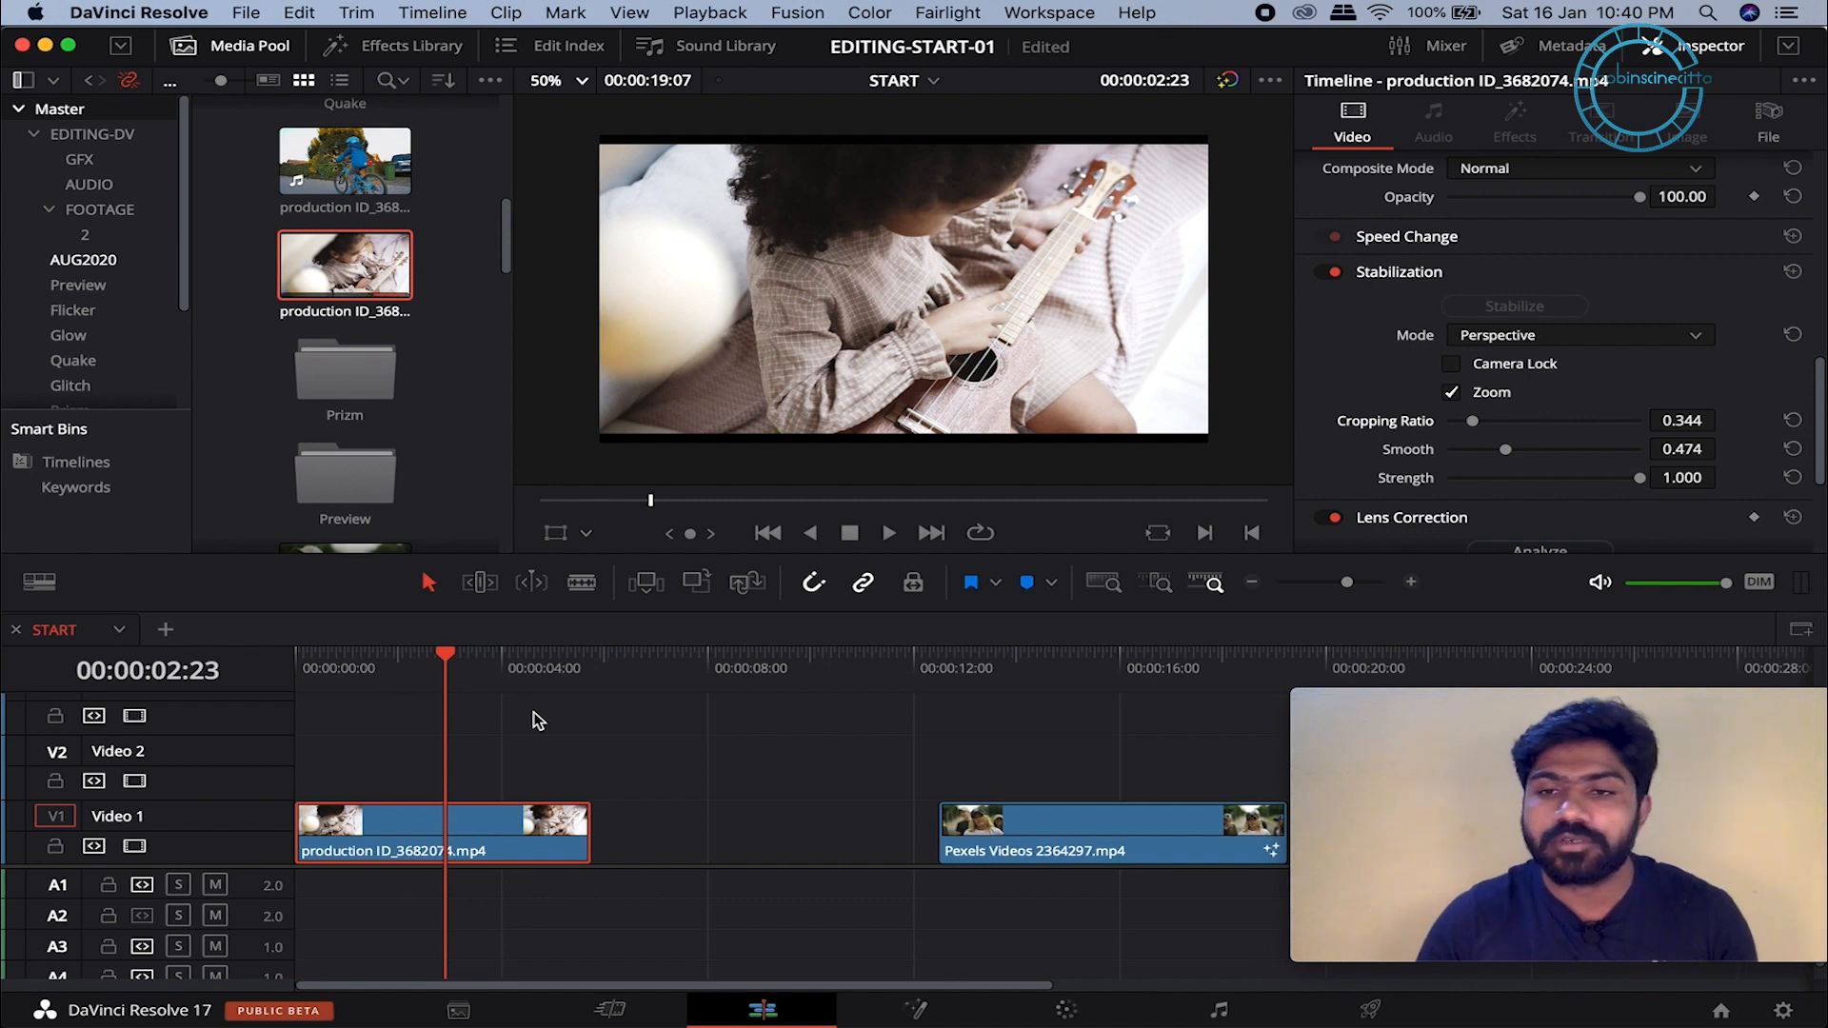
Step: Turn off Zoom, enable Camera Lock and stabilize the clip again in Perspective mode
click(1451, 393)
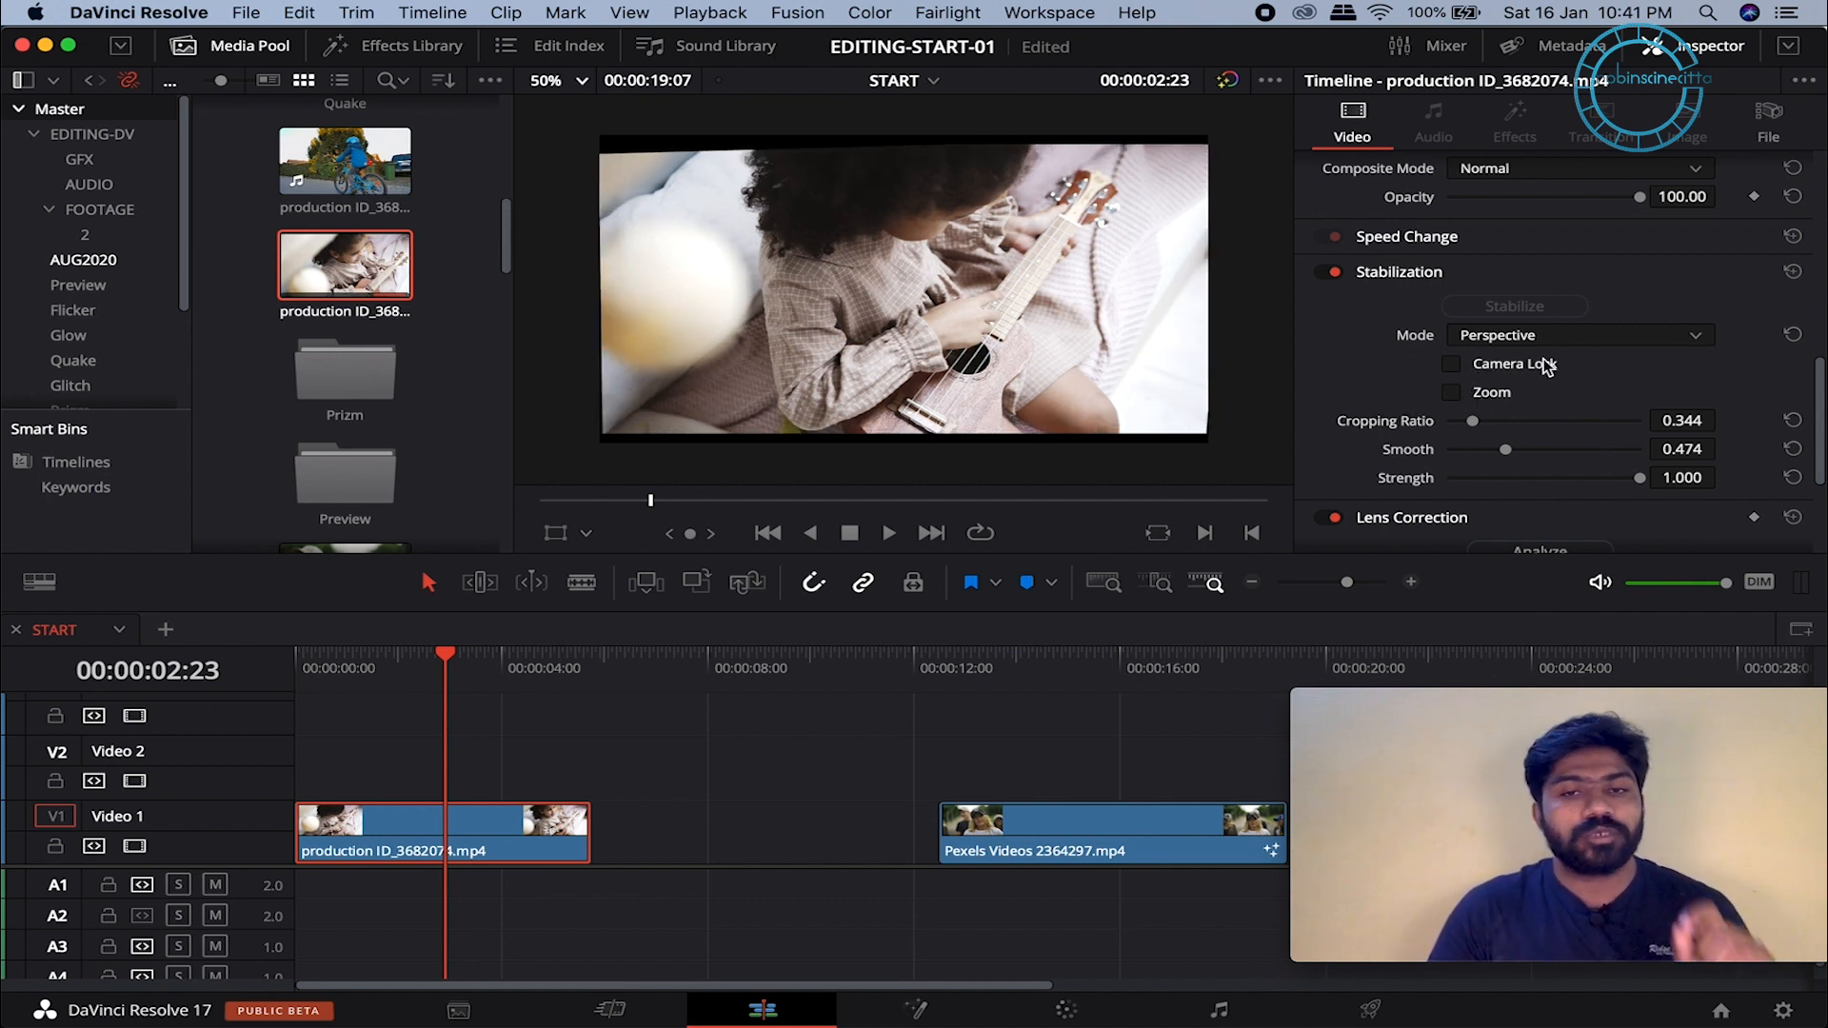
click(1456, 367)
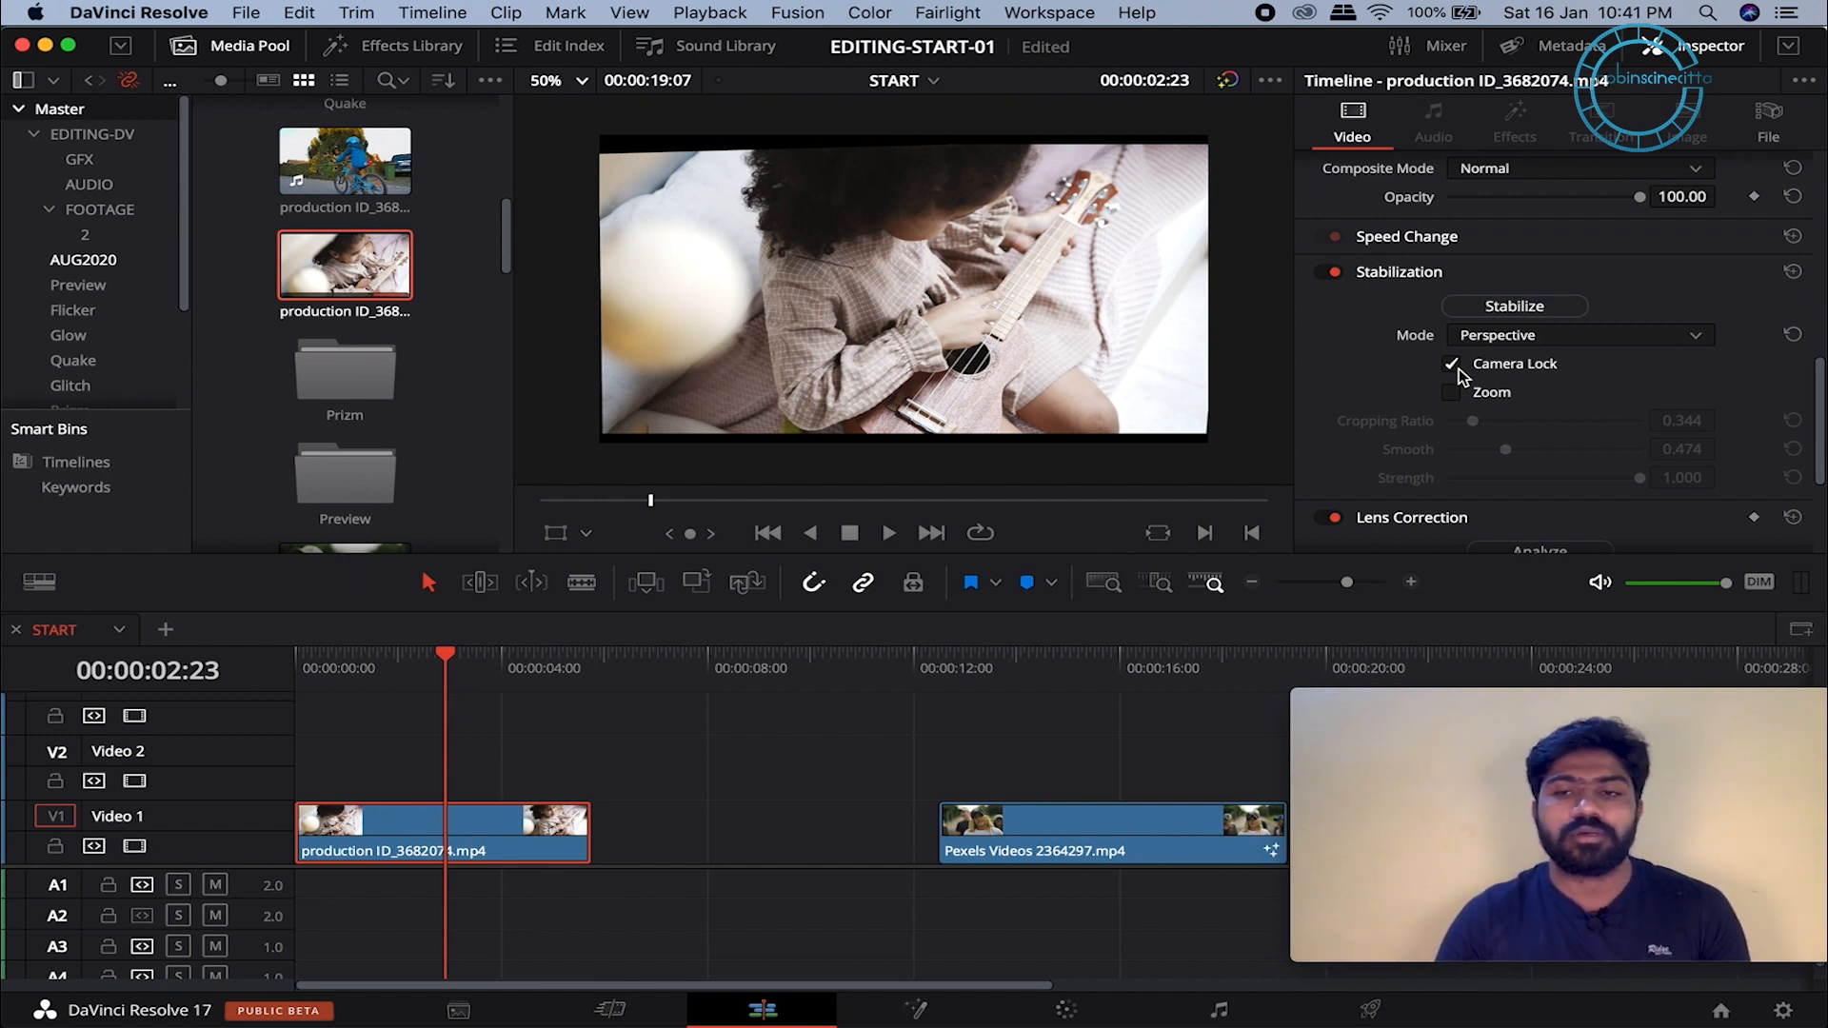
click(1478, 335)
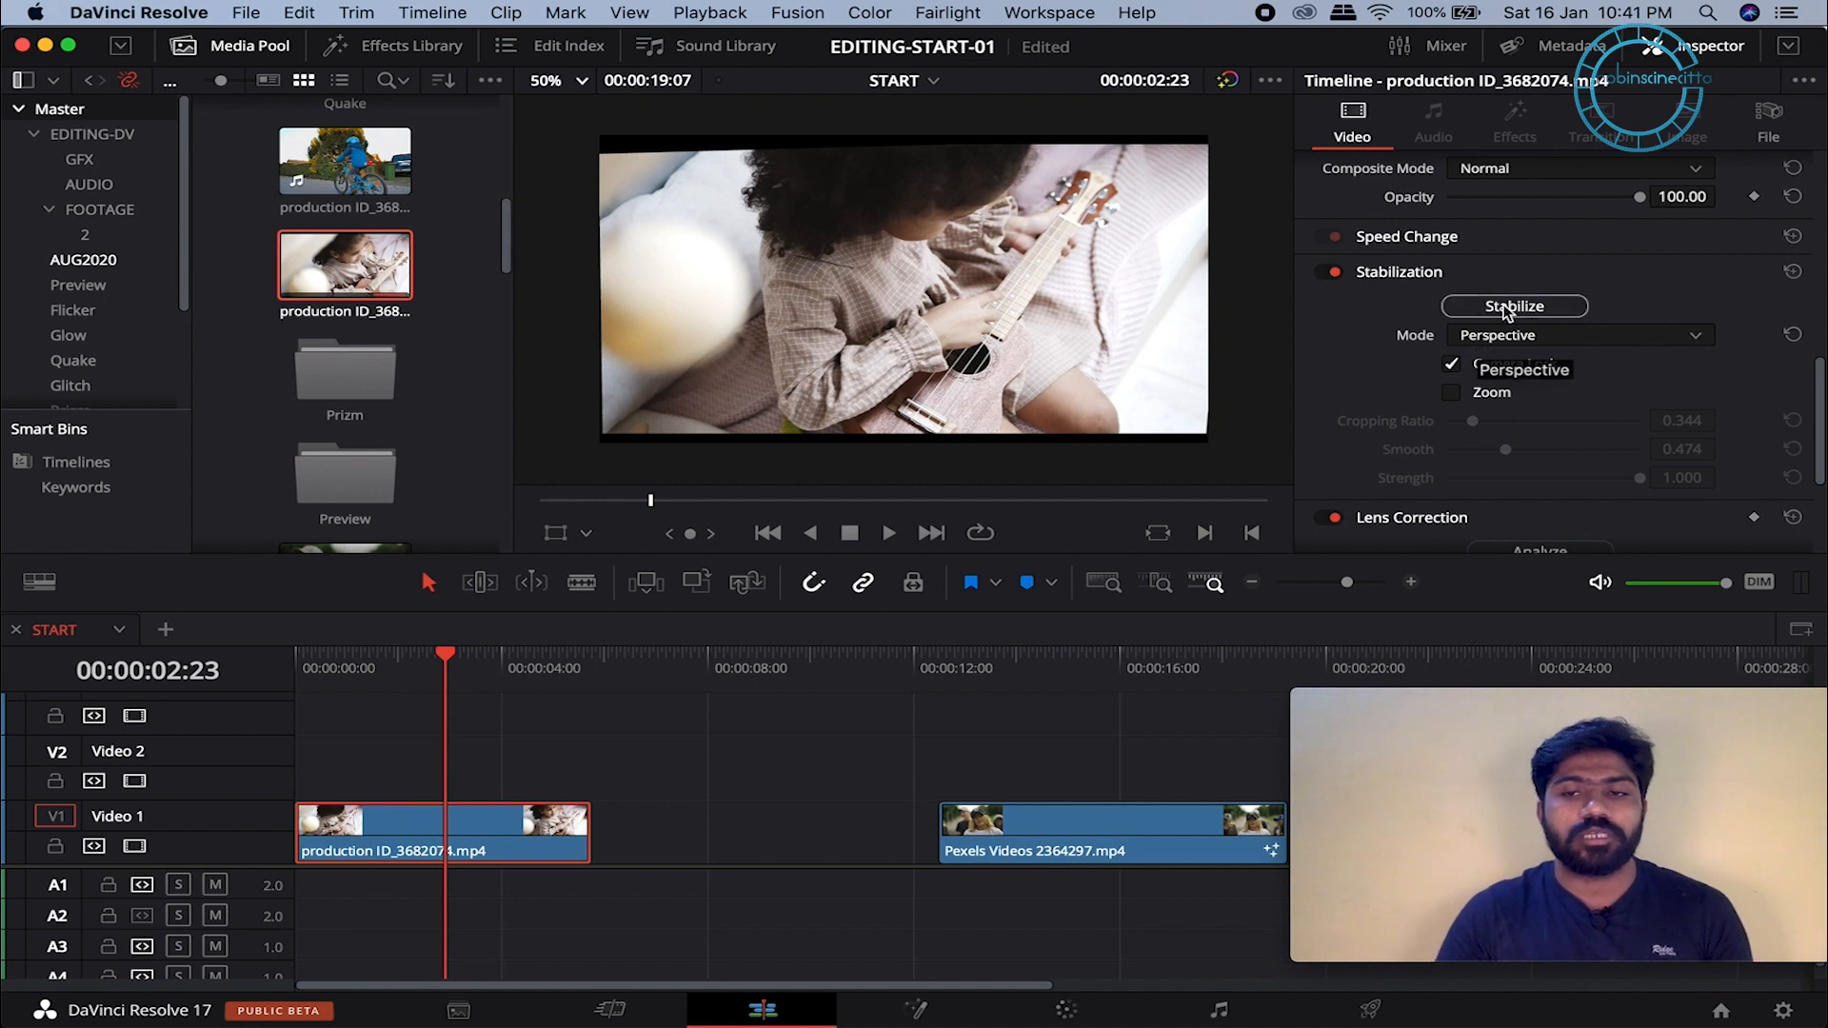
click(1504, 305)
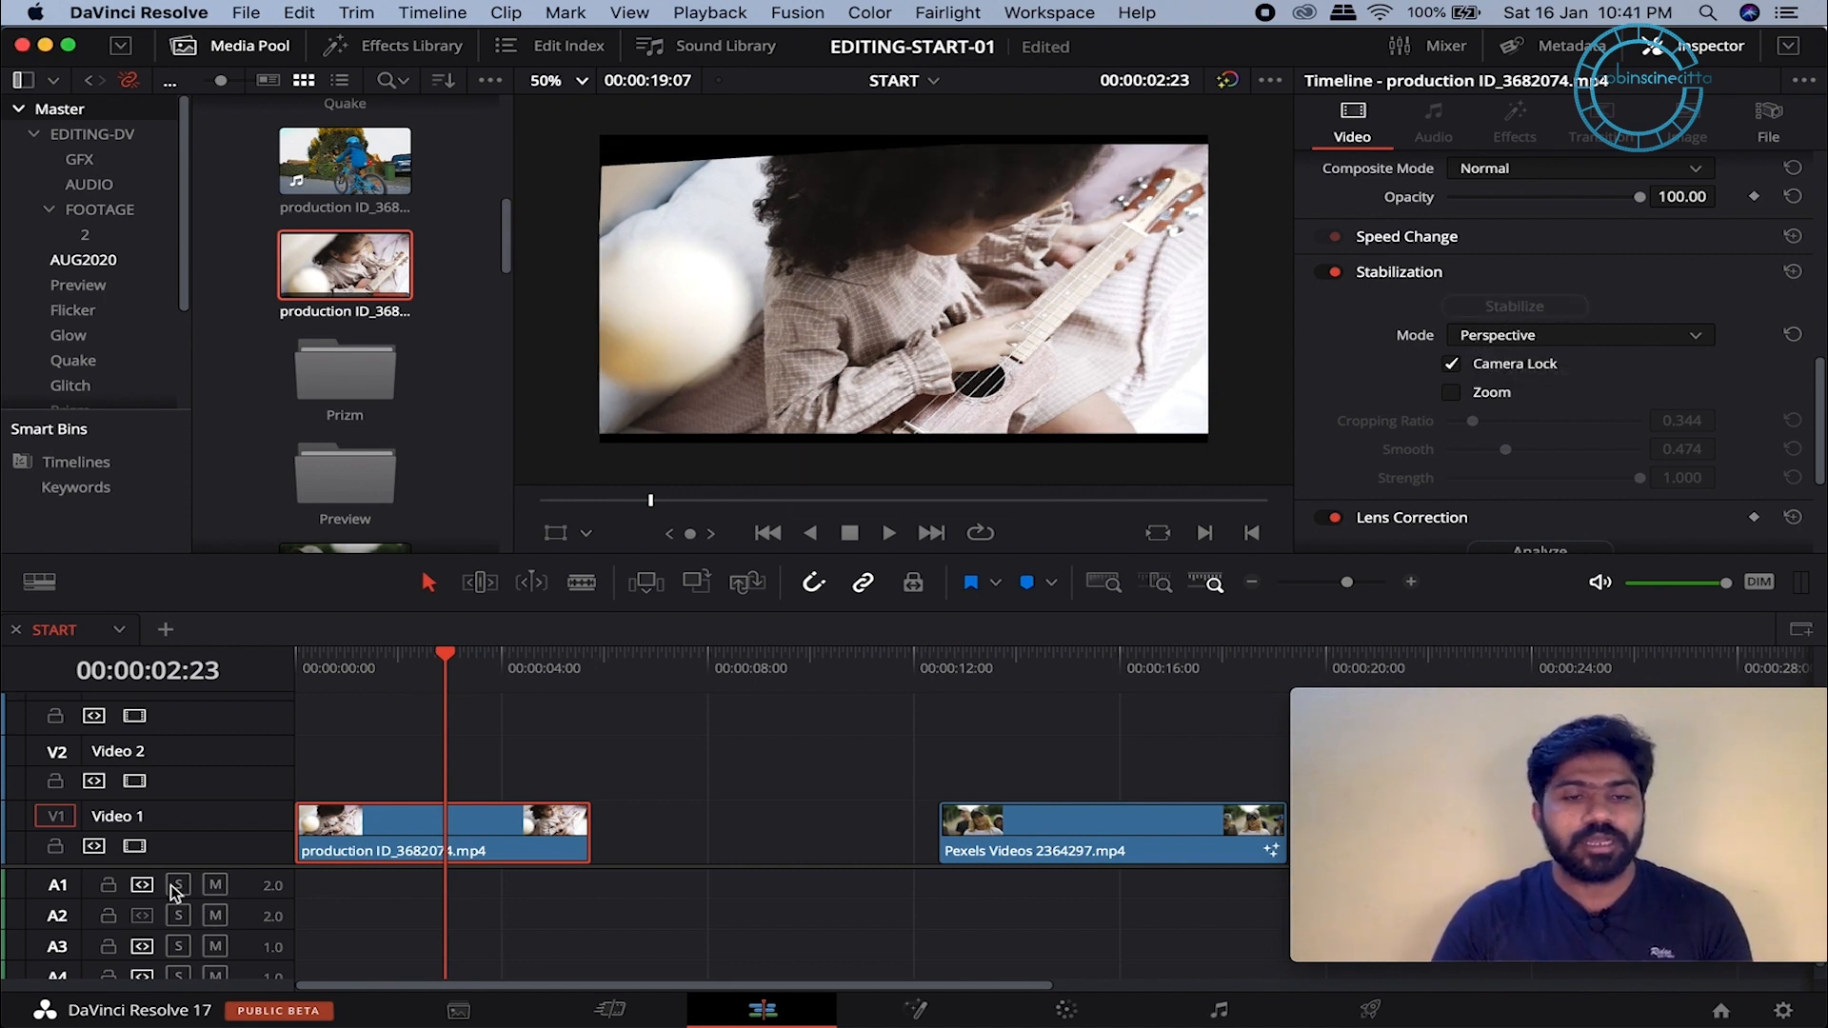
Step: Play the camera-locked clip from the start of the timeline to check the stabilization
drag(467, 673, 296, 668)
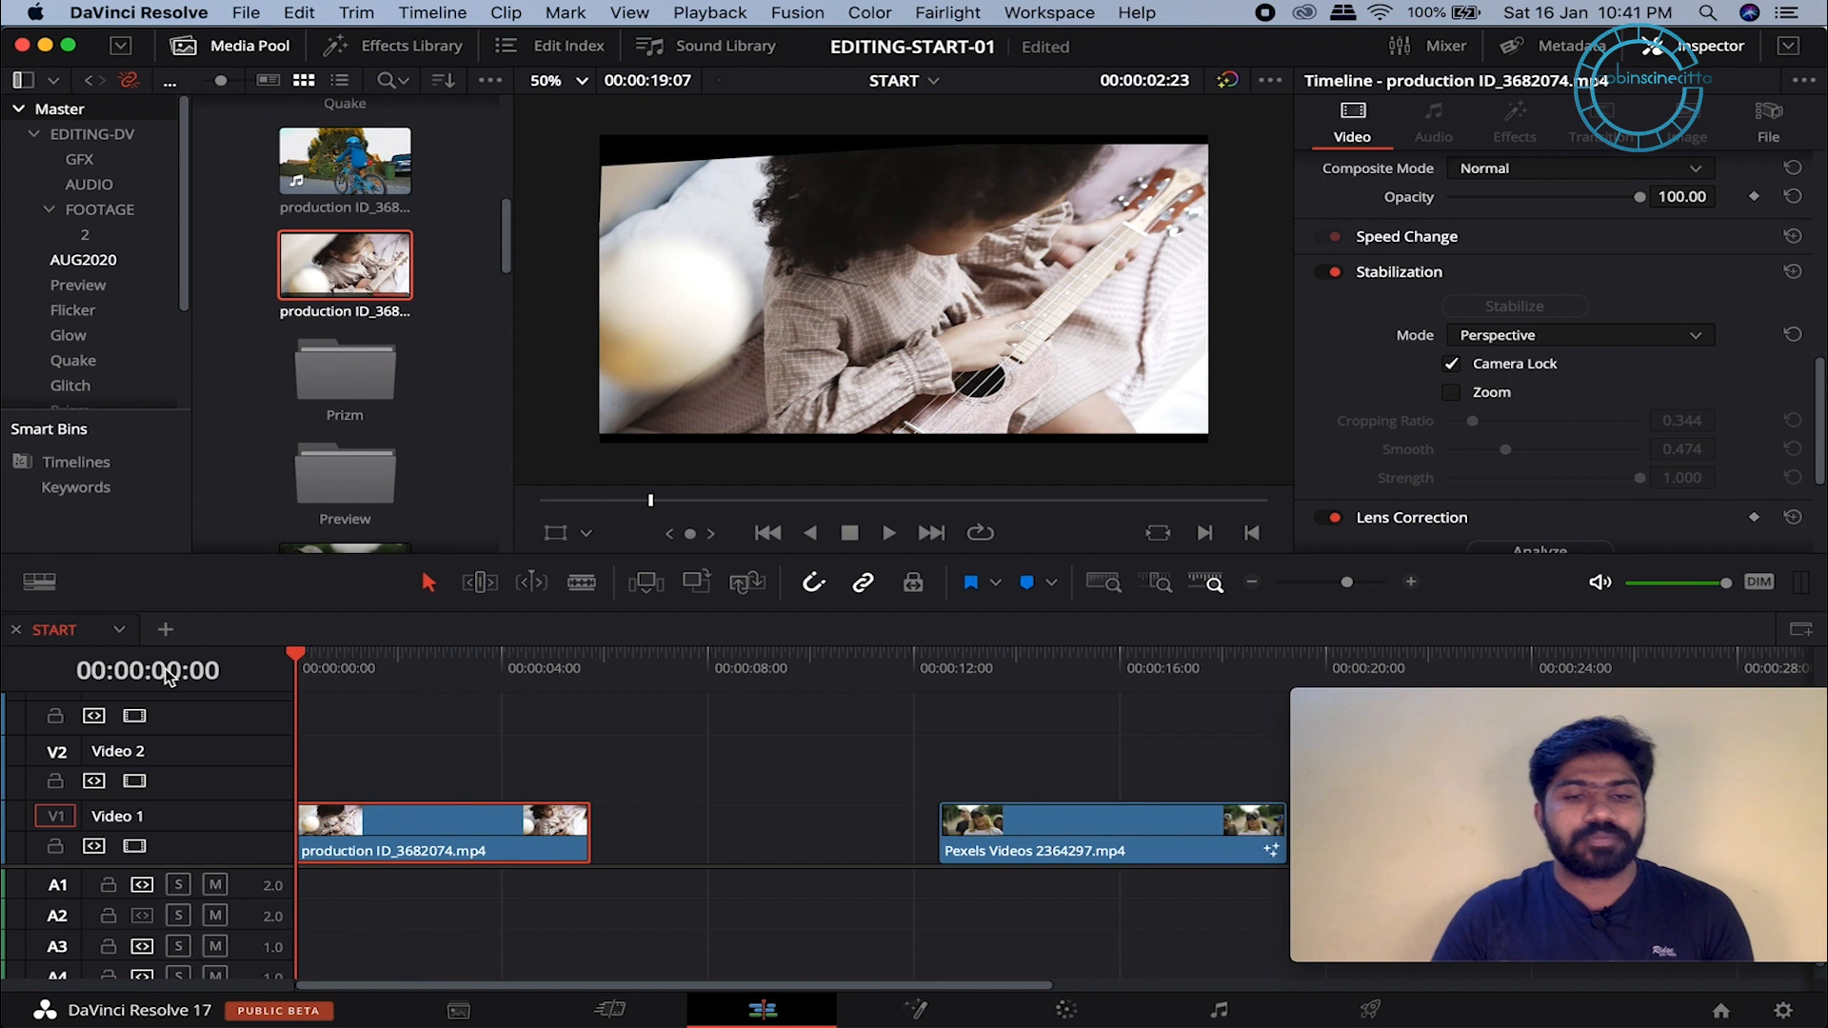
key(space)
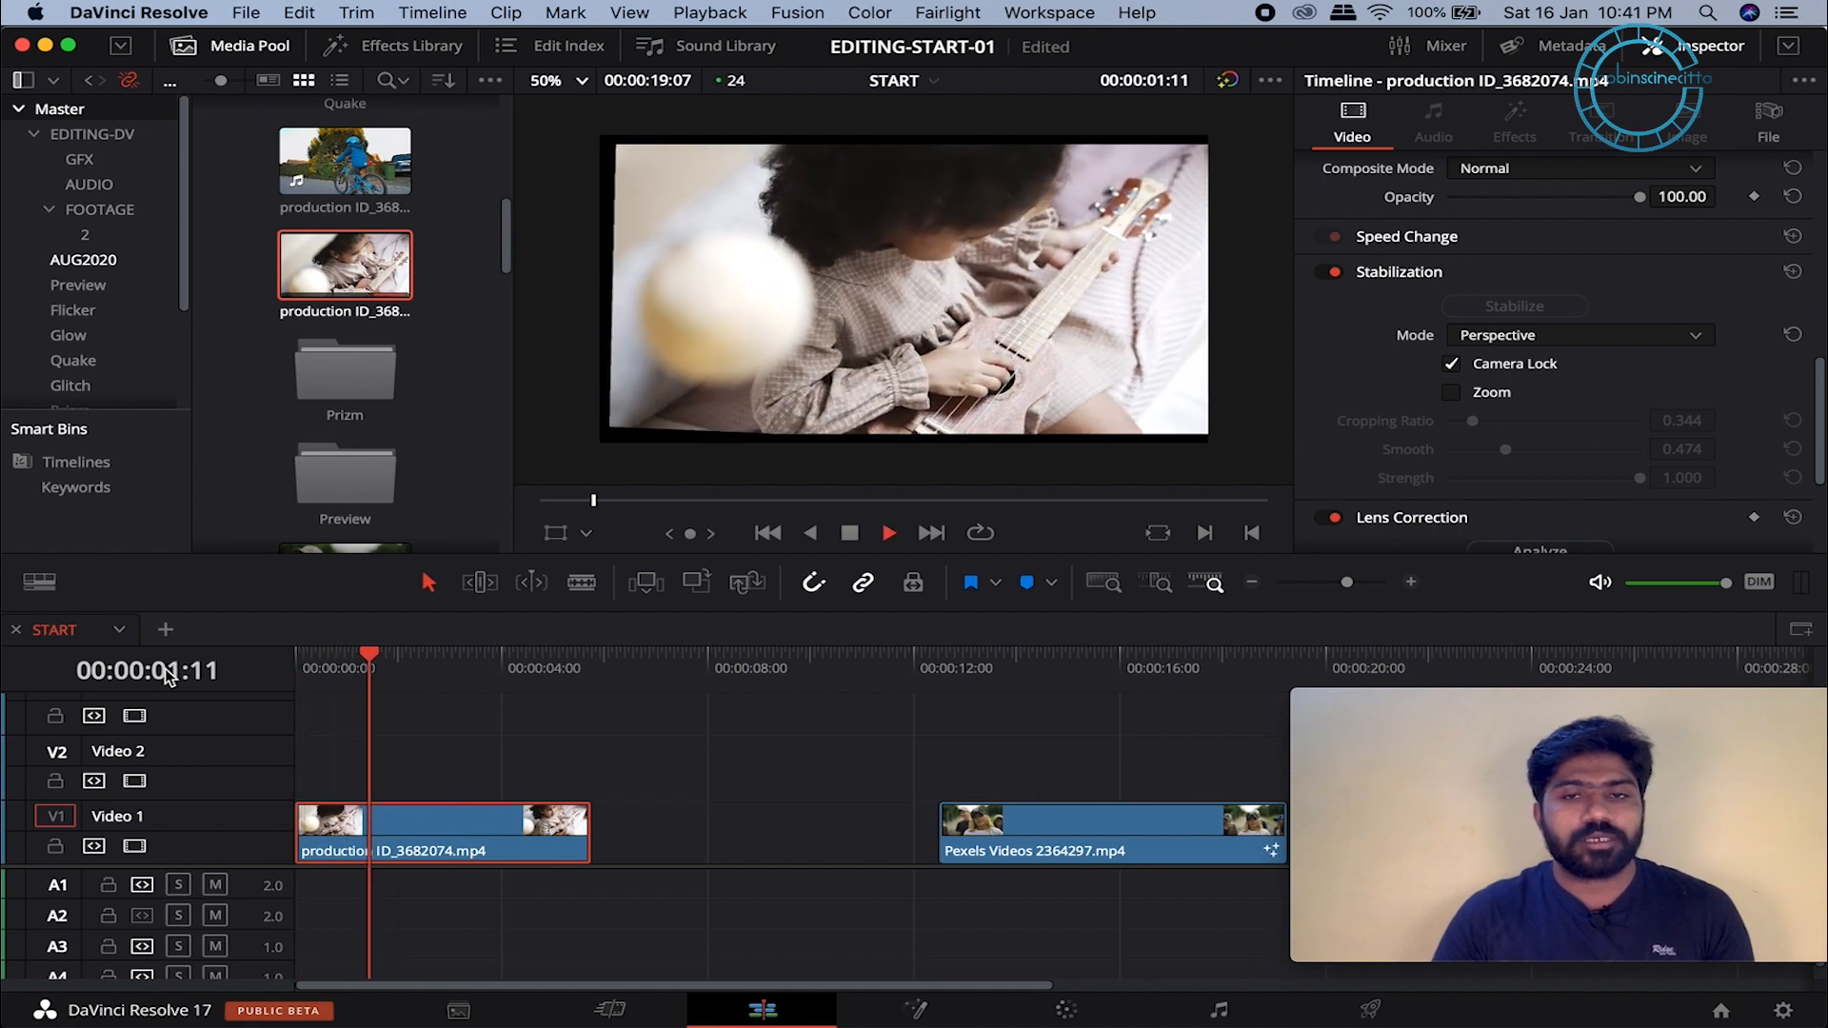
key(space)
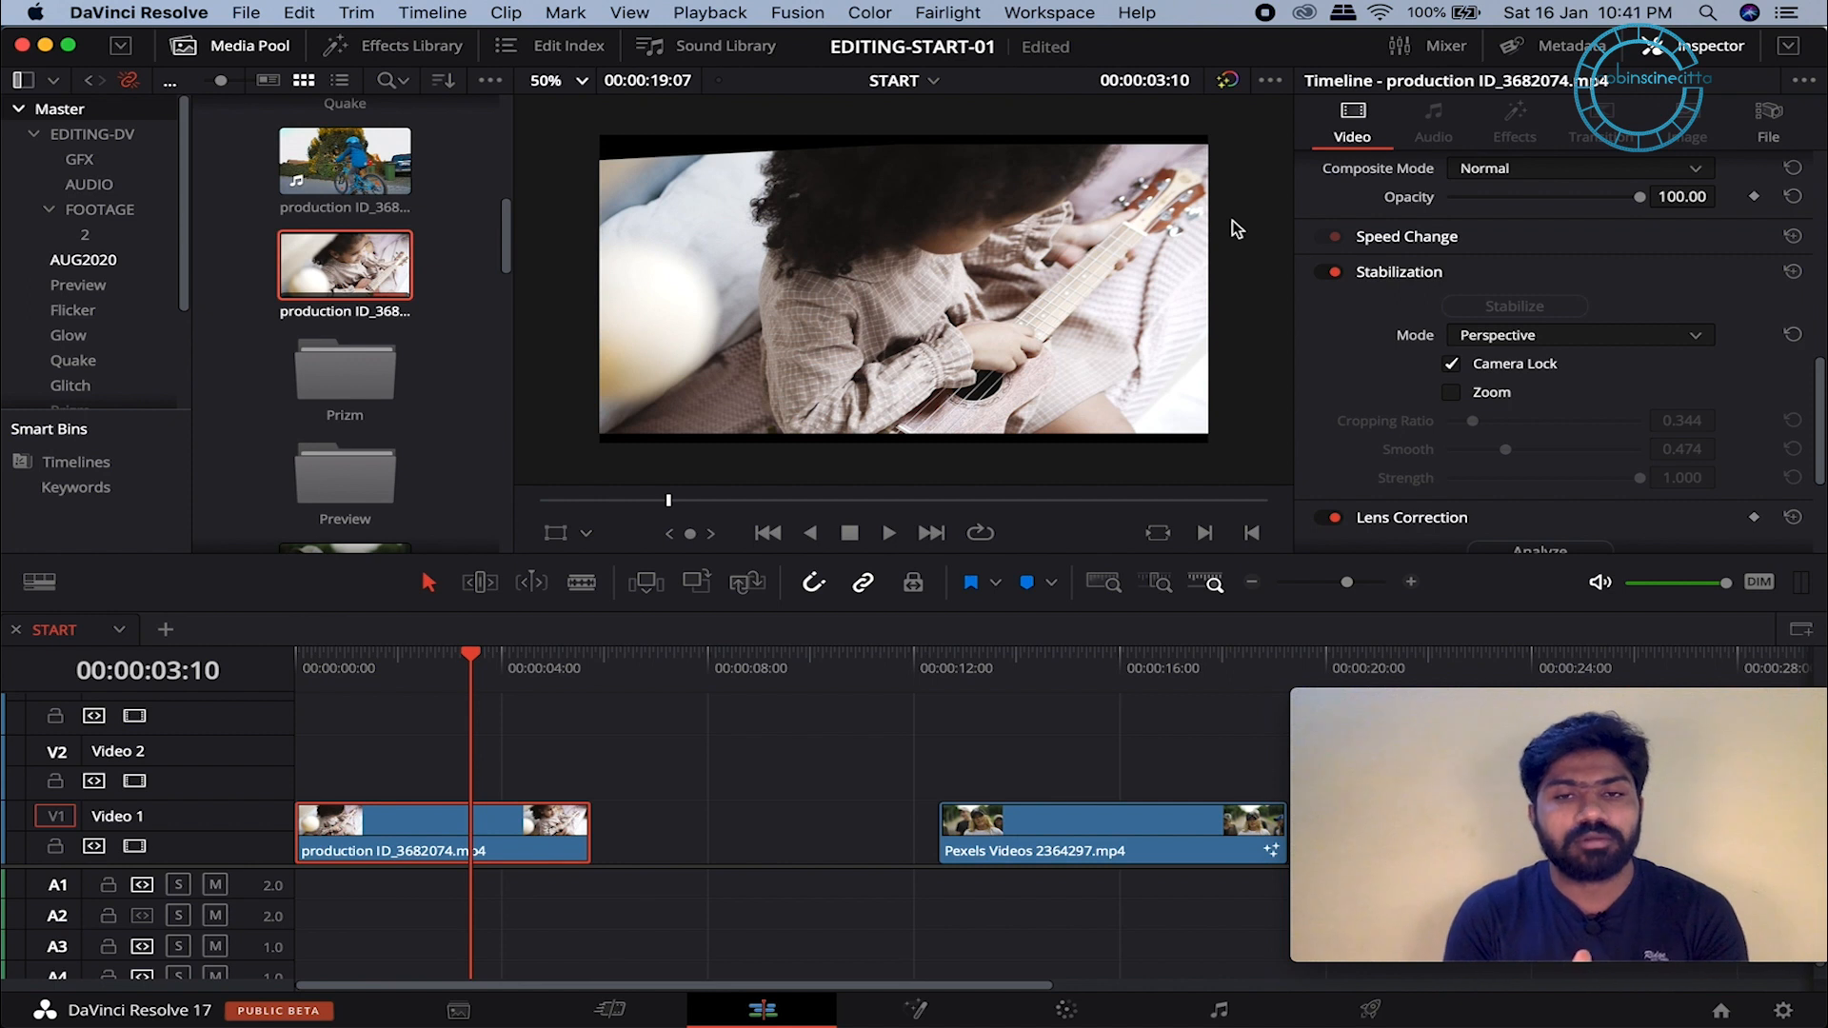
Step: Disable Camera Lock, re-enable Zoom and set the Cropping Ratio to 0.325
click(1456, 368)
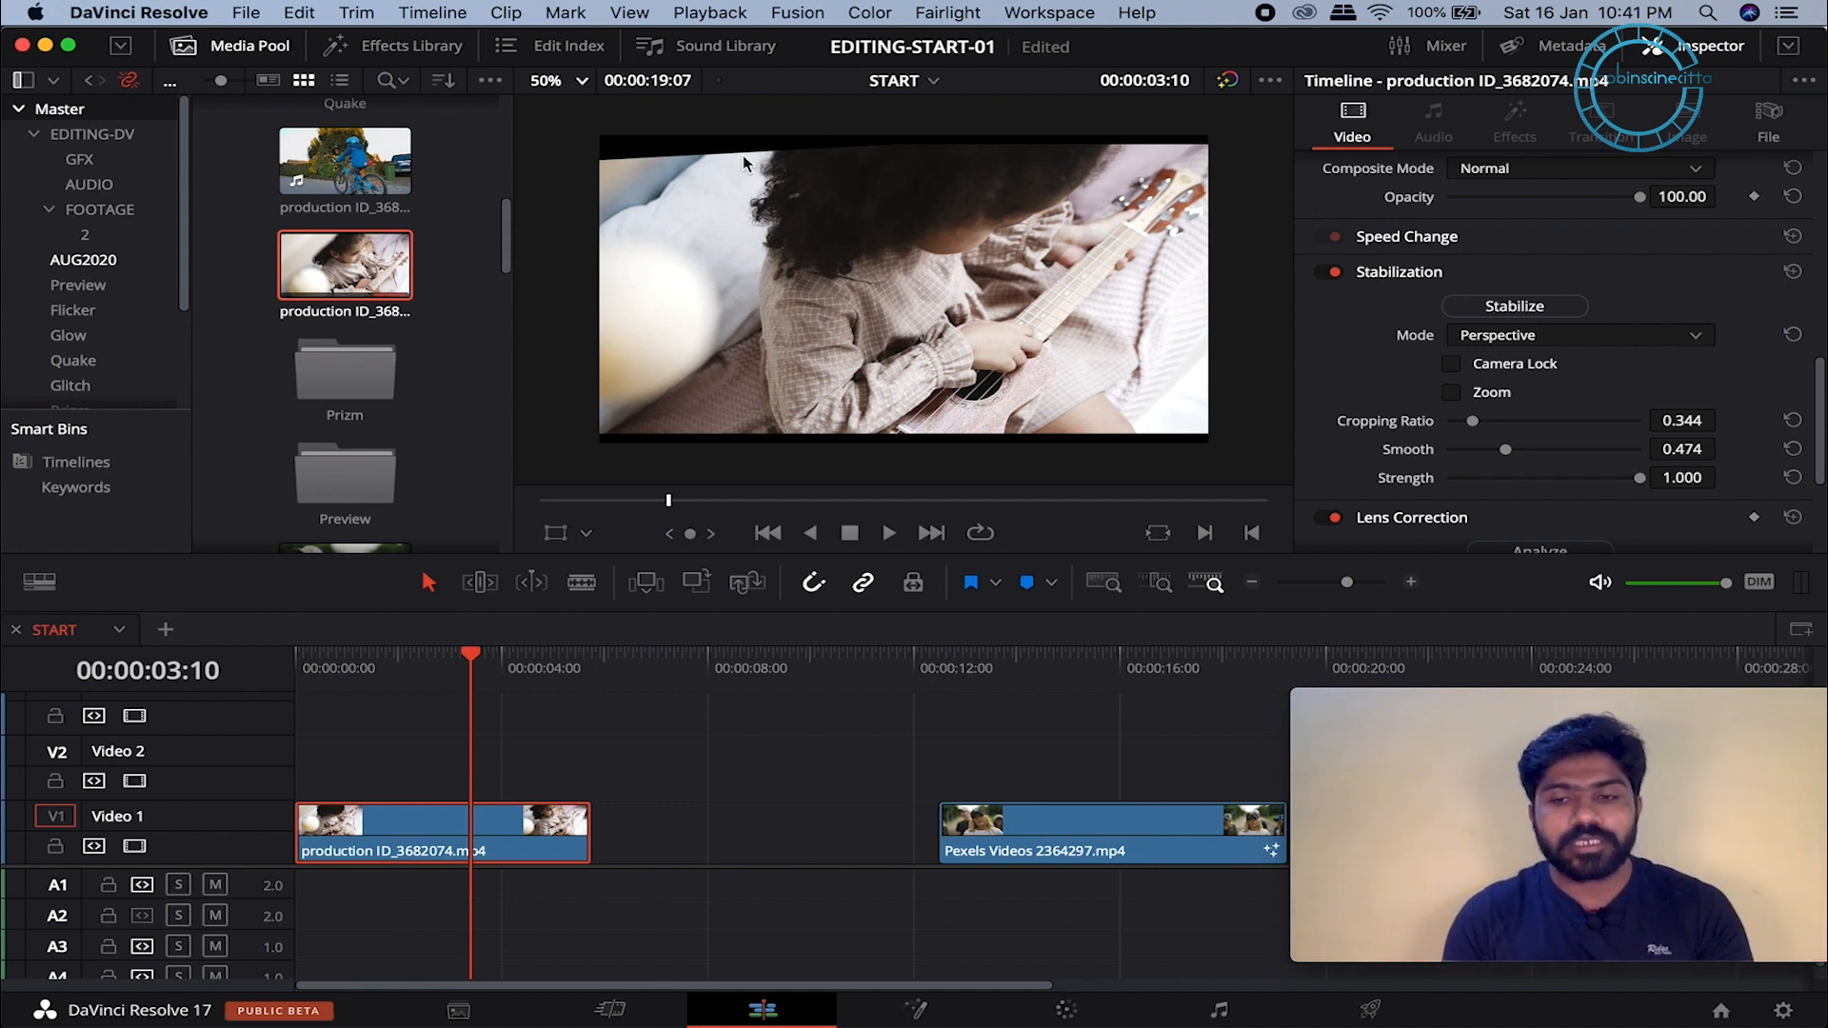
click(1458, 396)
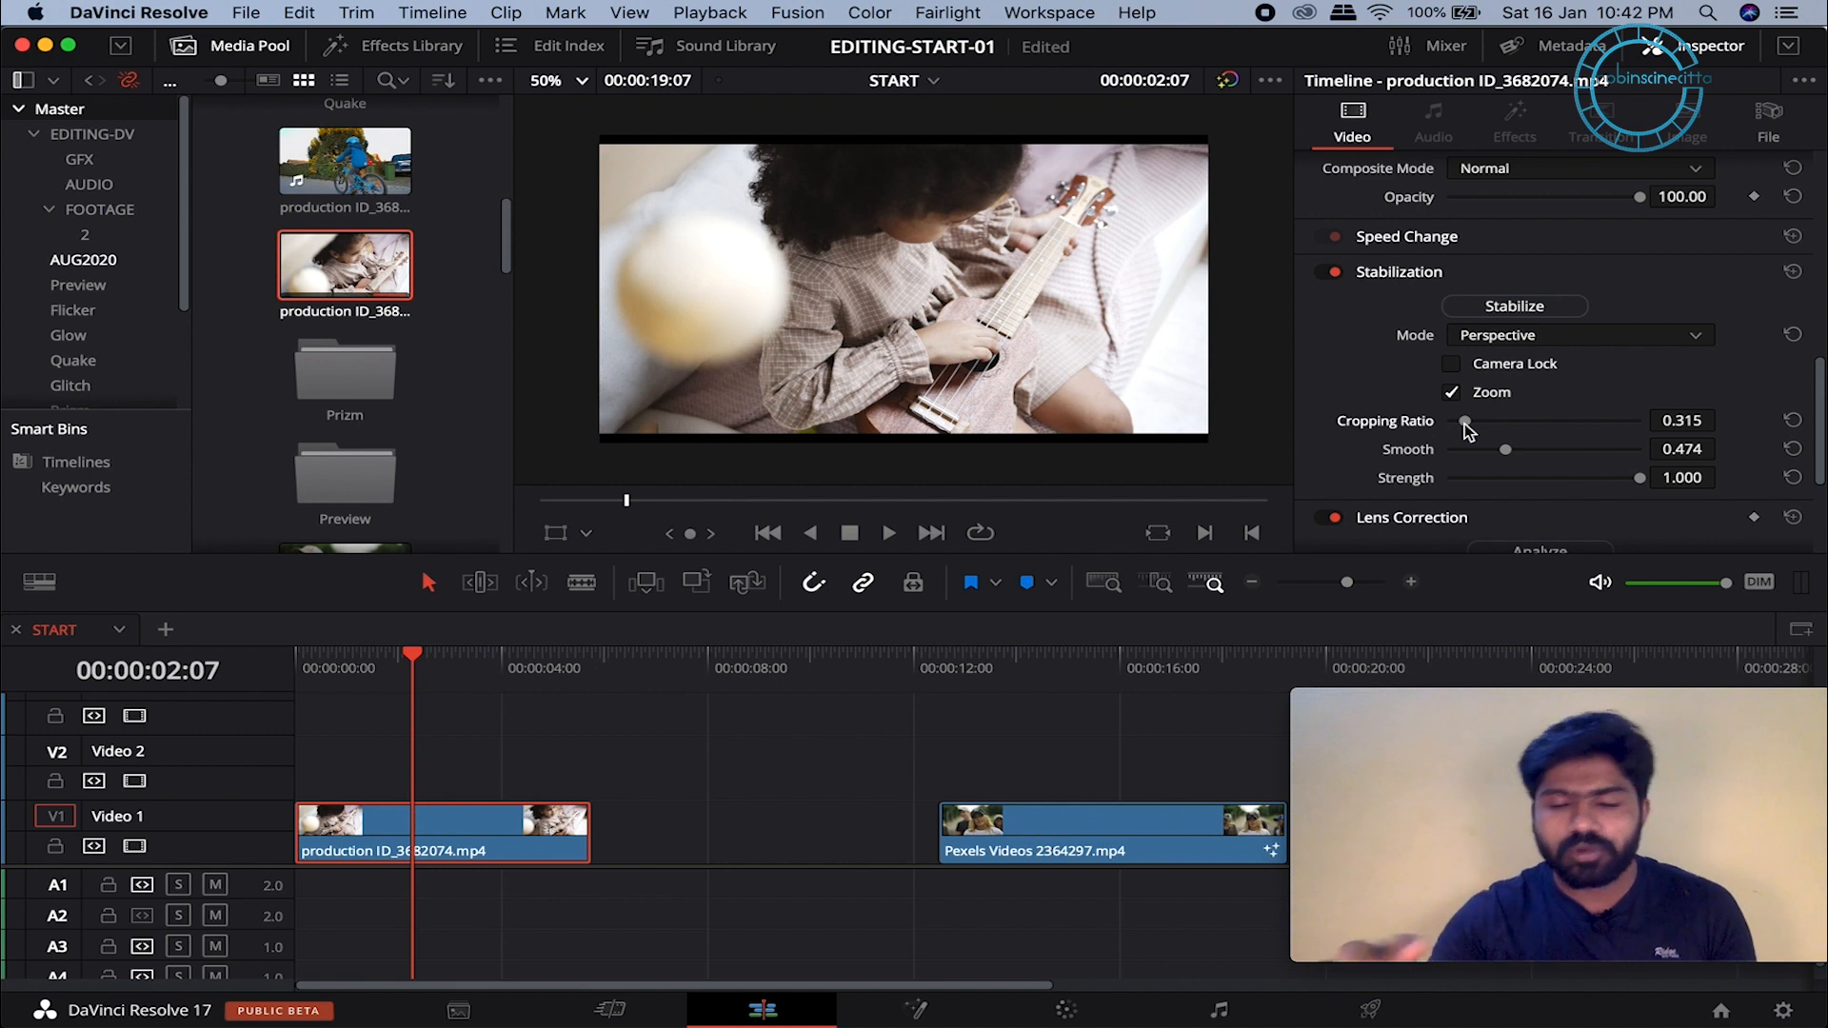
drag(1465, 425, 1501, 427)
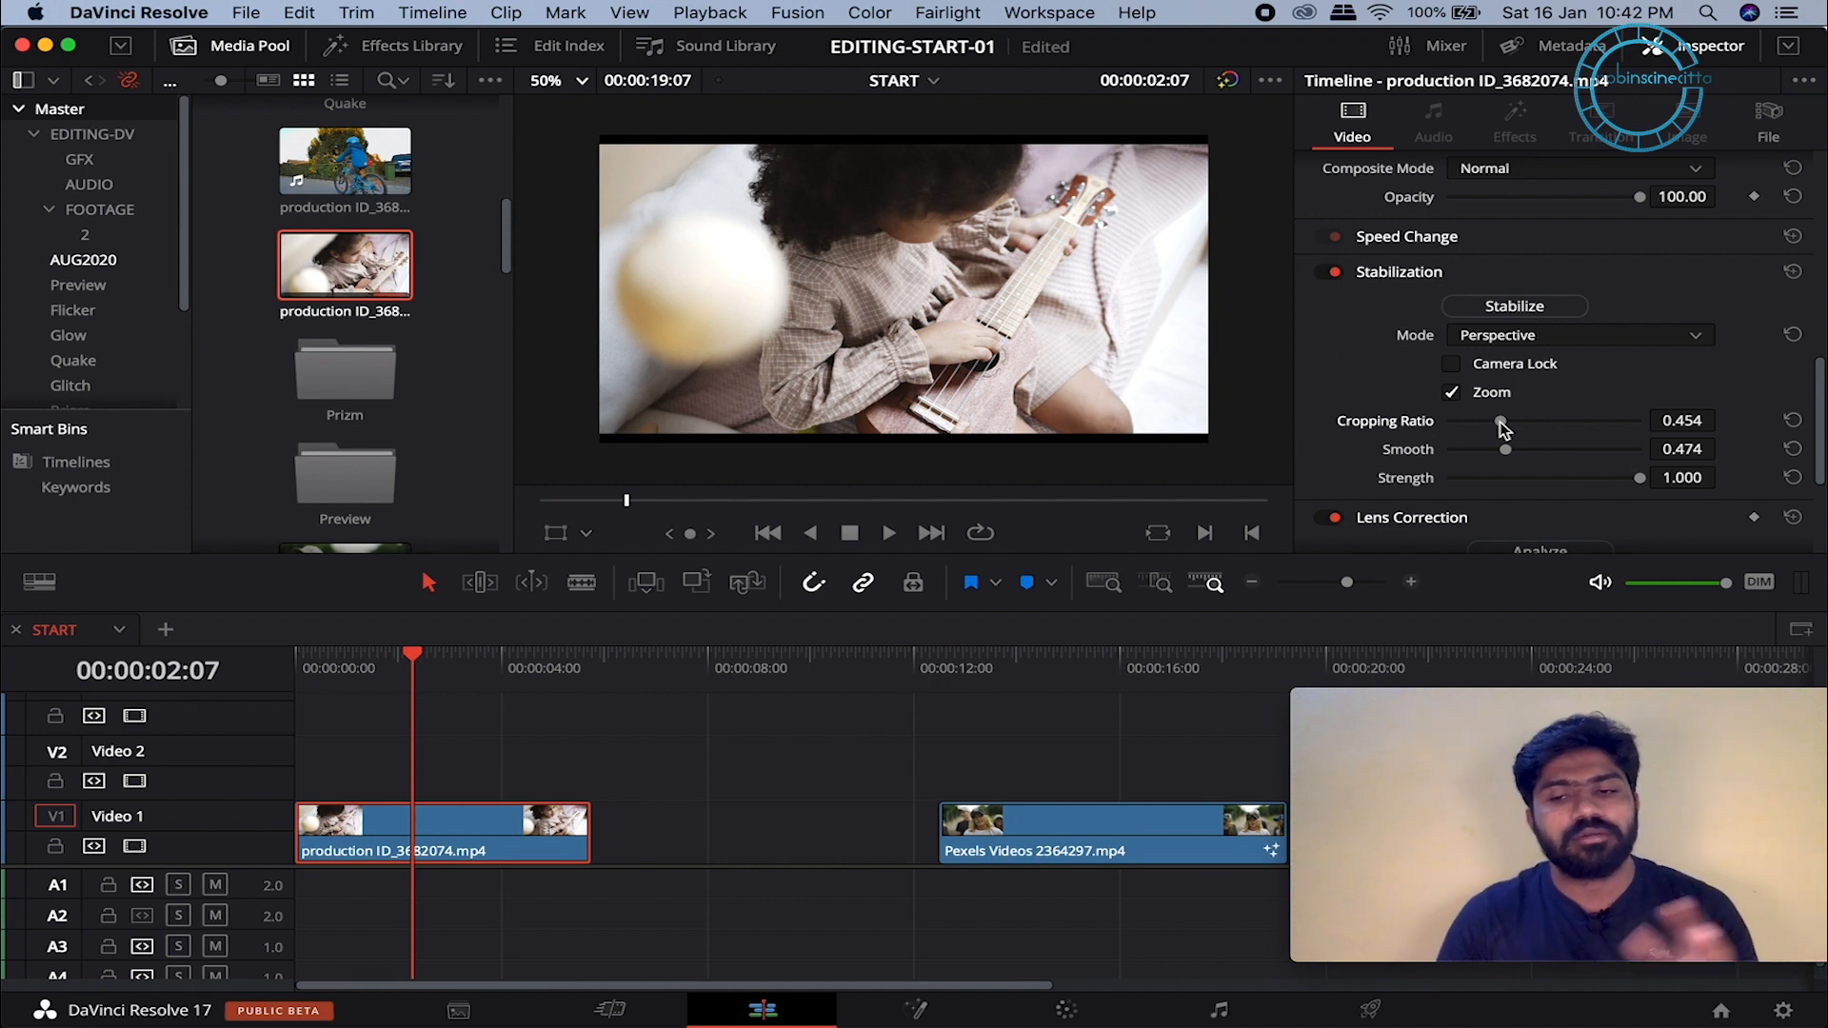
drag(1501, 424, 1470, 430)
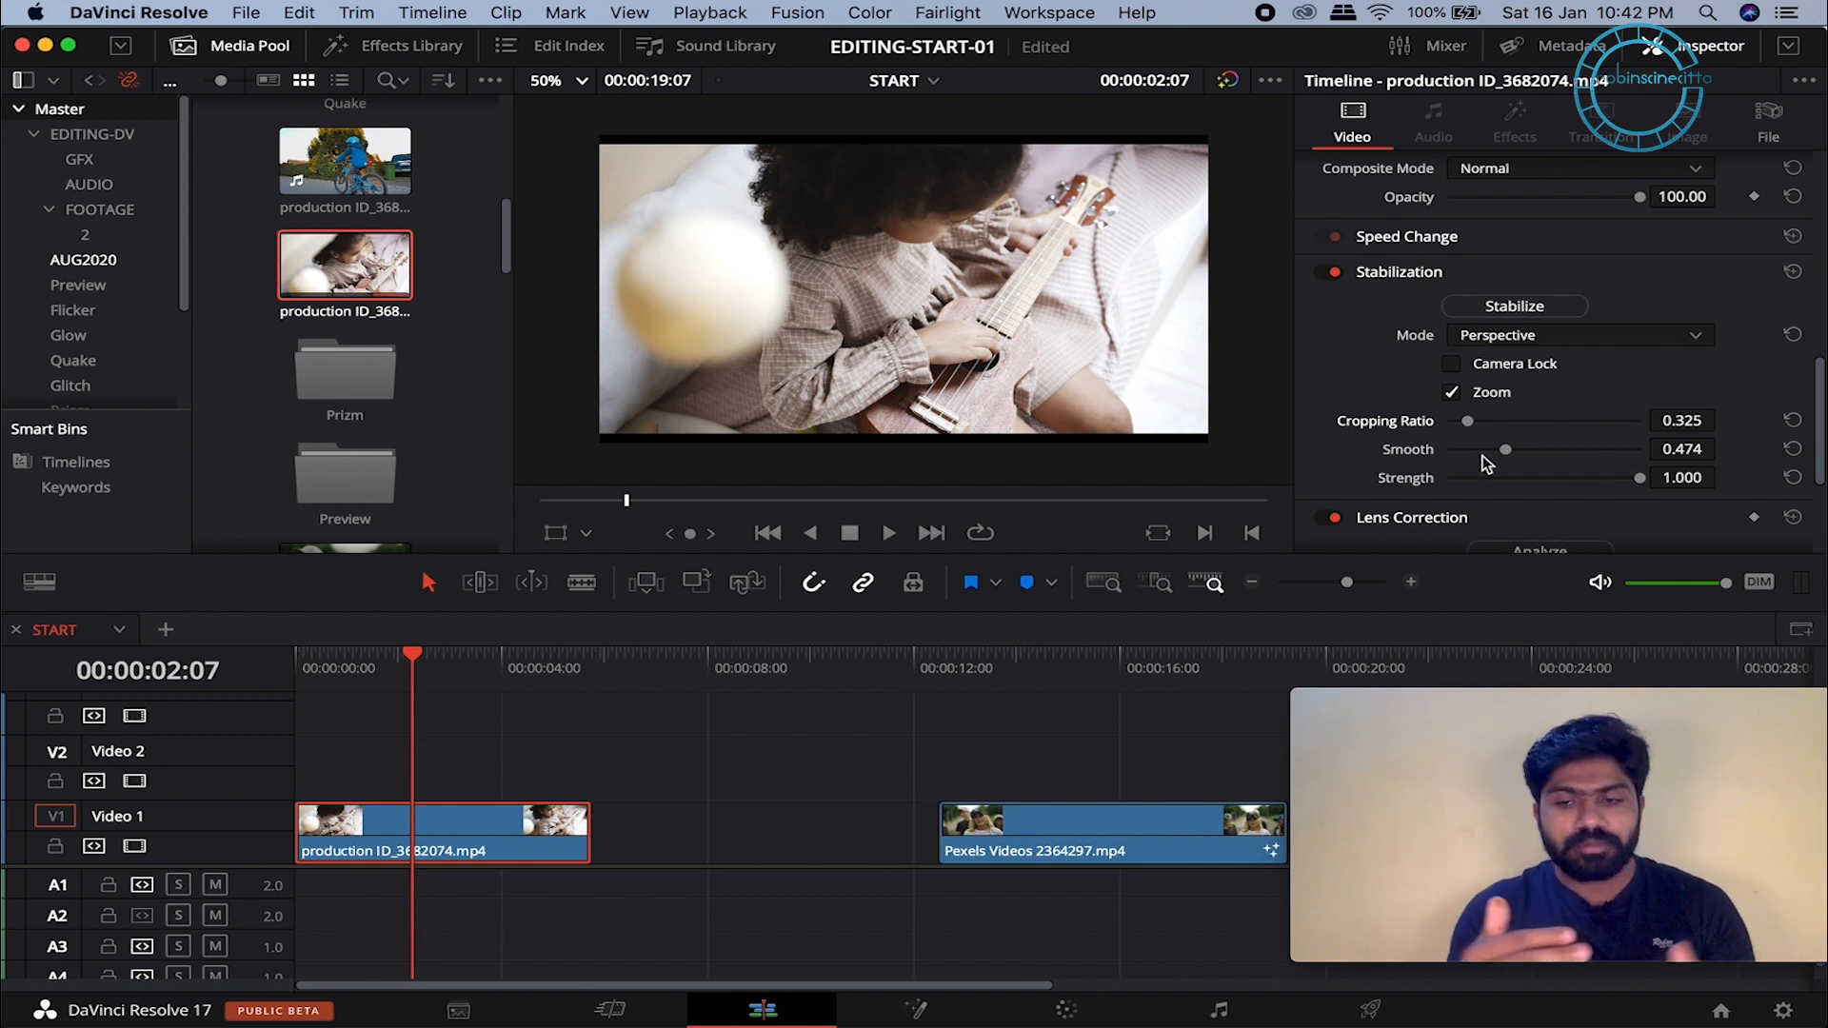
Step: Set Smooth to 0.553 and Strength to 1.000, and stabilize the clip in Perspective mode
drag(1505, 449, 1525, 451)
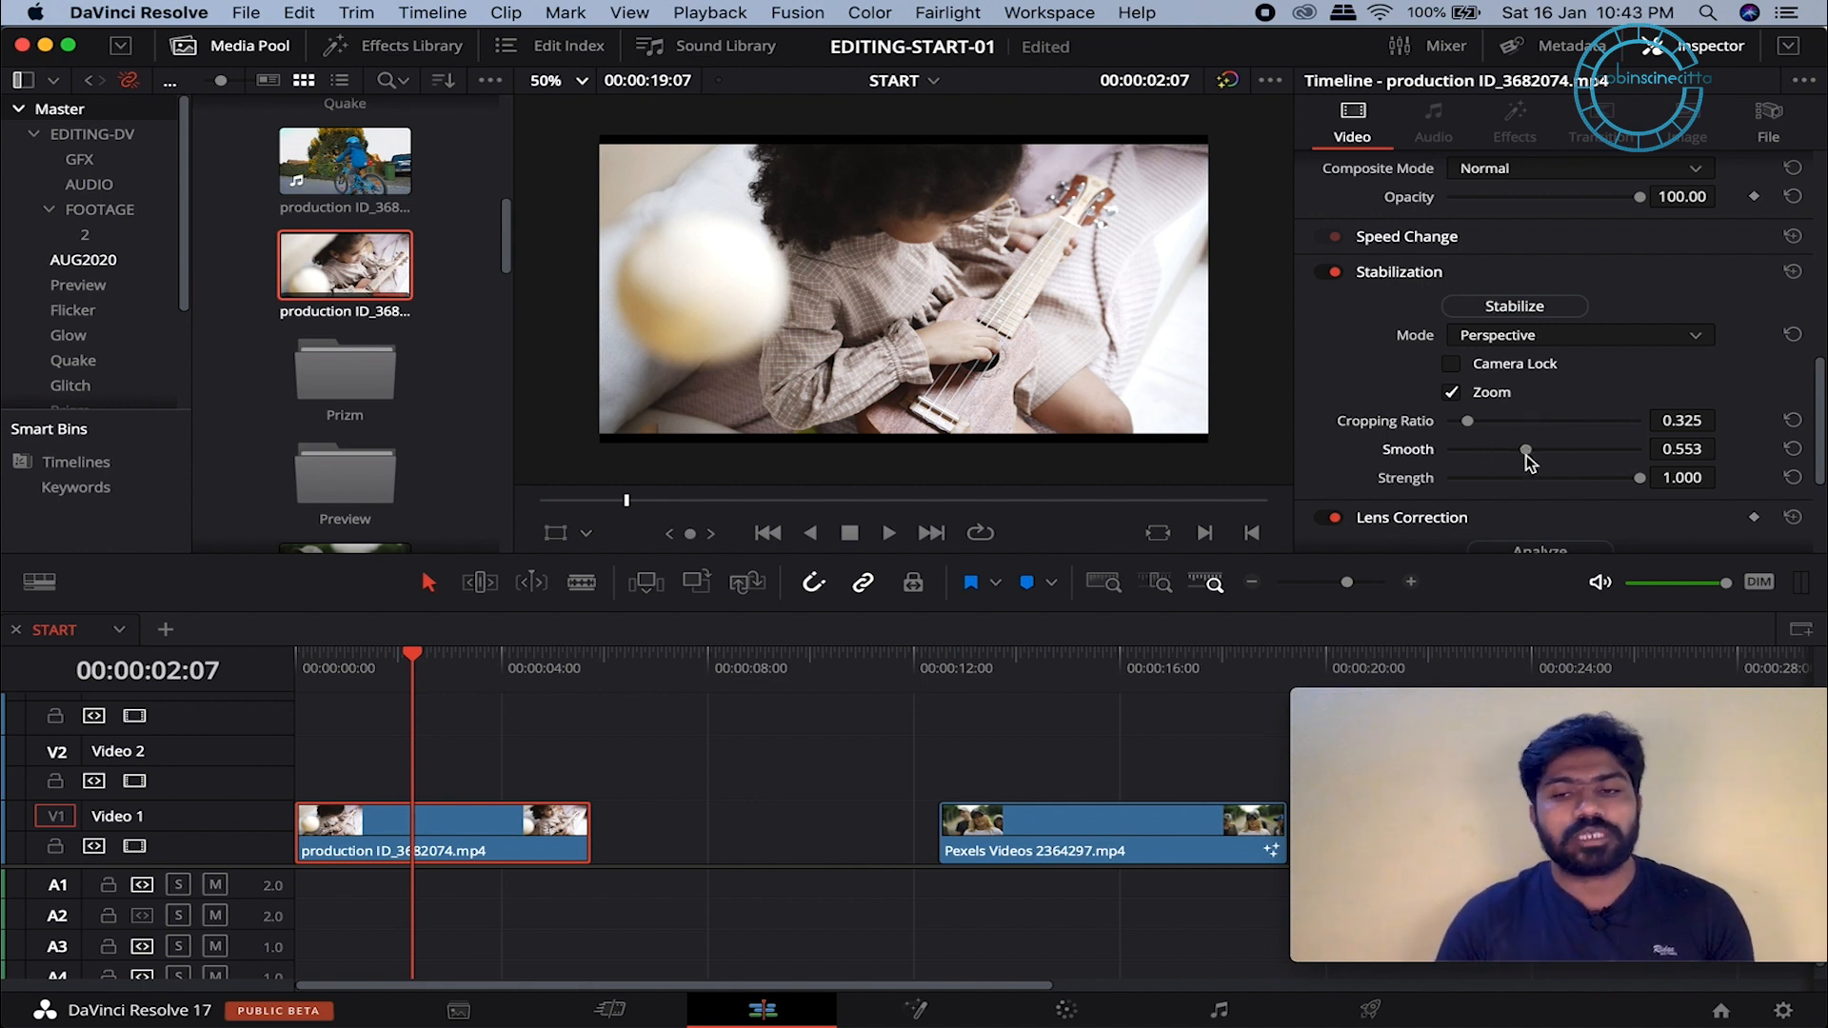
drag(1571, 479, 1758, 485)
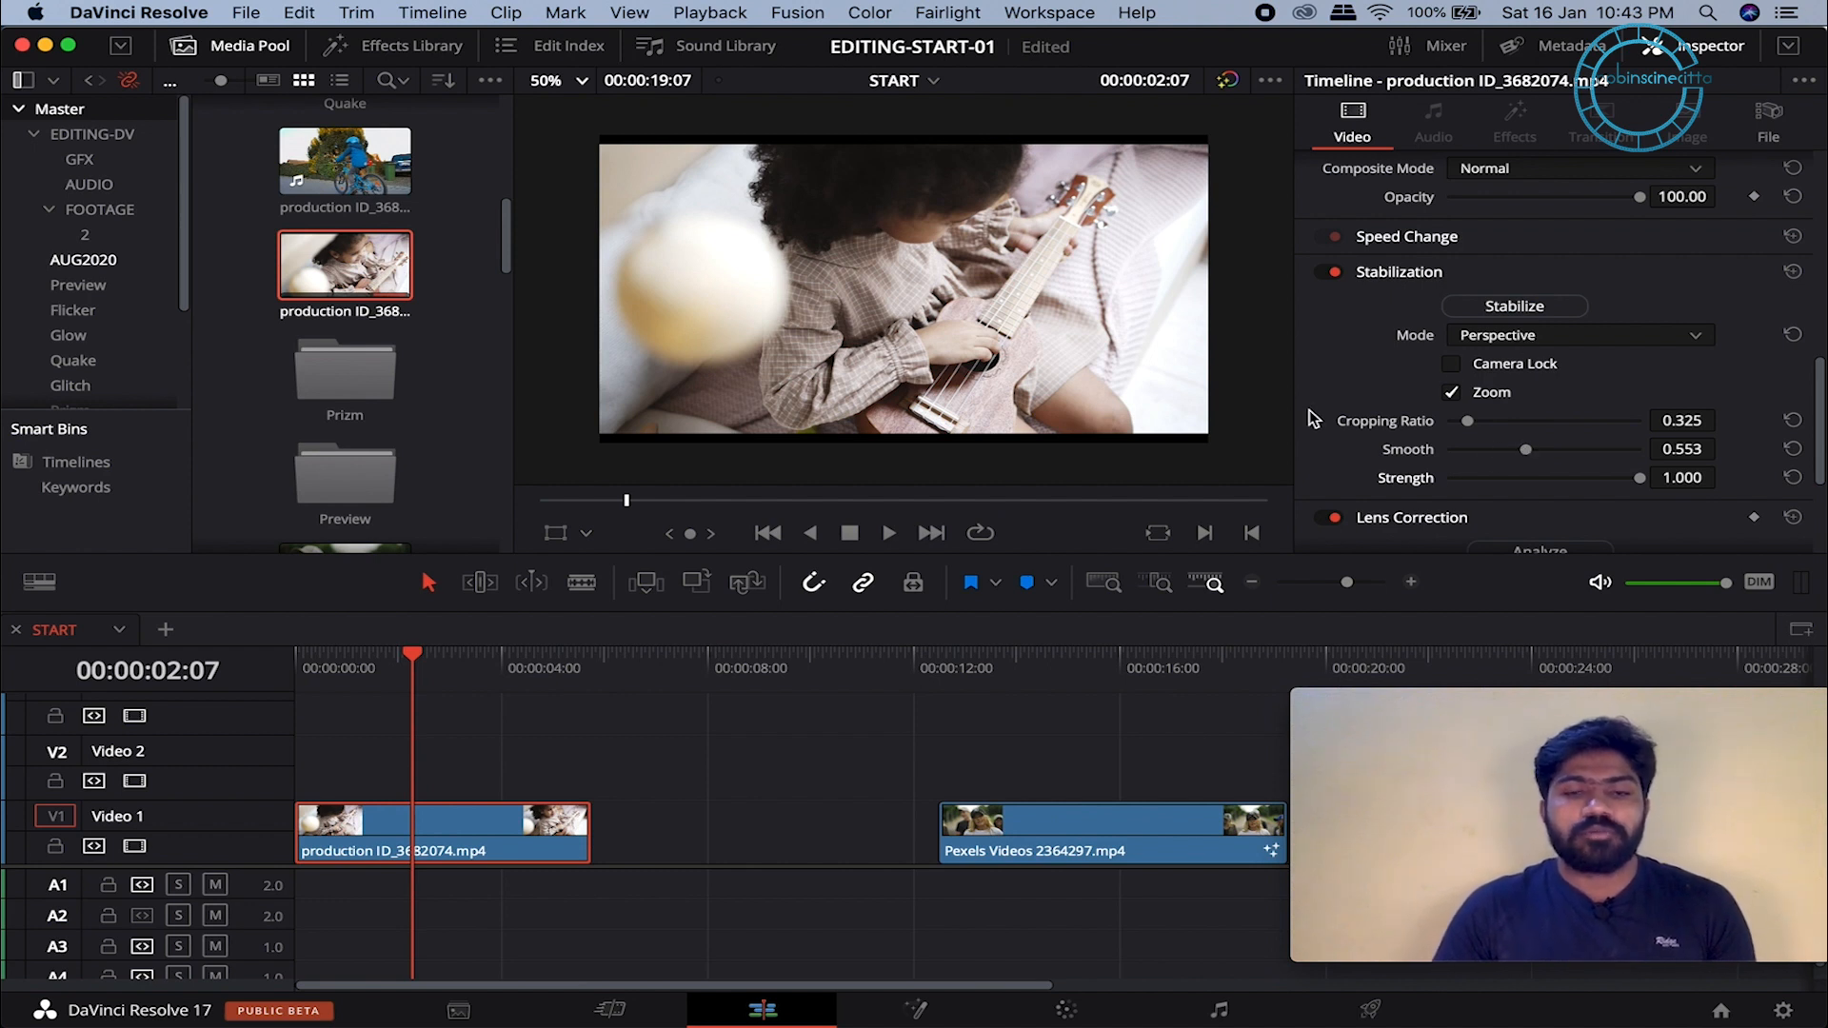
click(1527, 307)
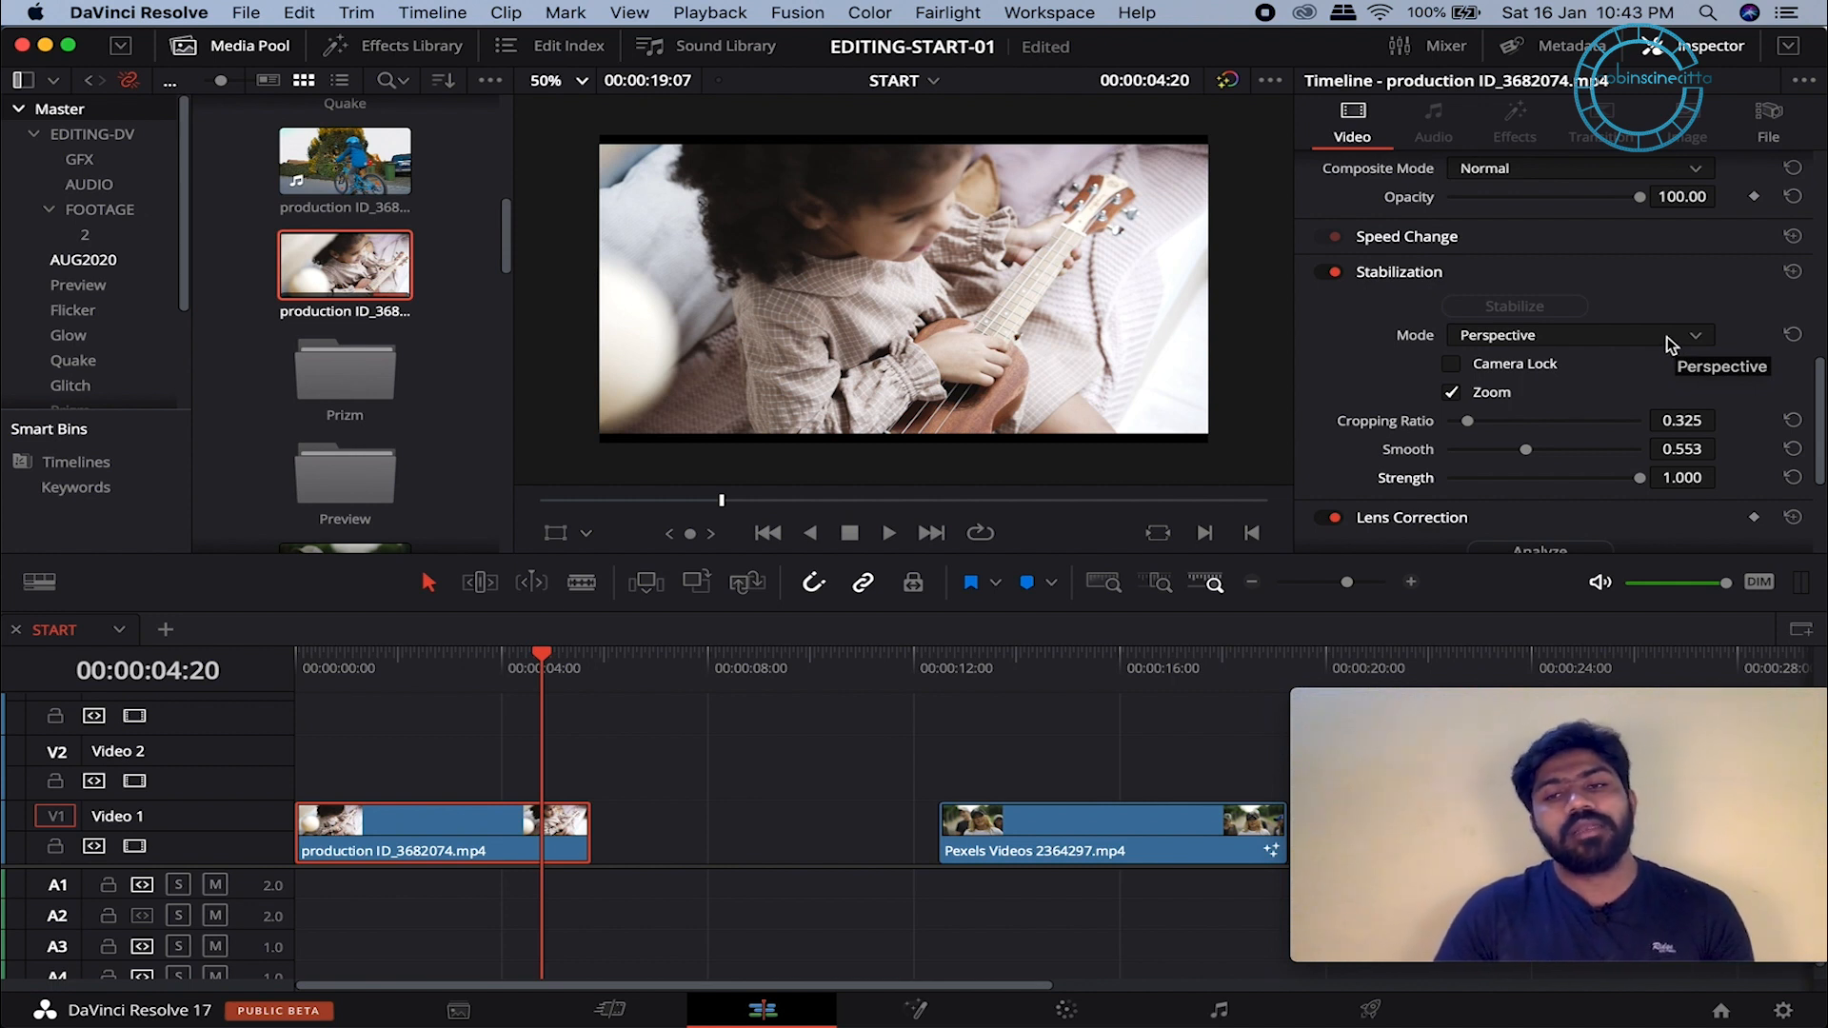
Step: Switch the stabilization mode to Similarity, set Cropping Ratio to 0.305 and Smooth to 0.578, and stabilize the clip
click(1664, 340)
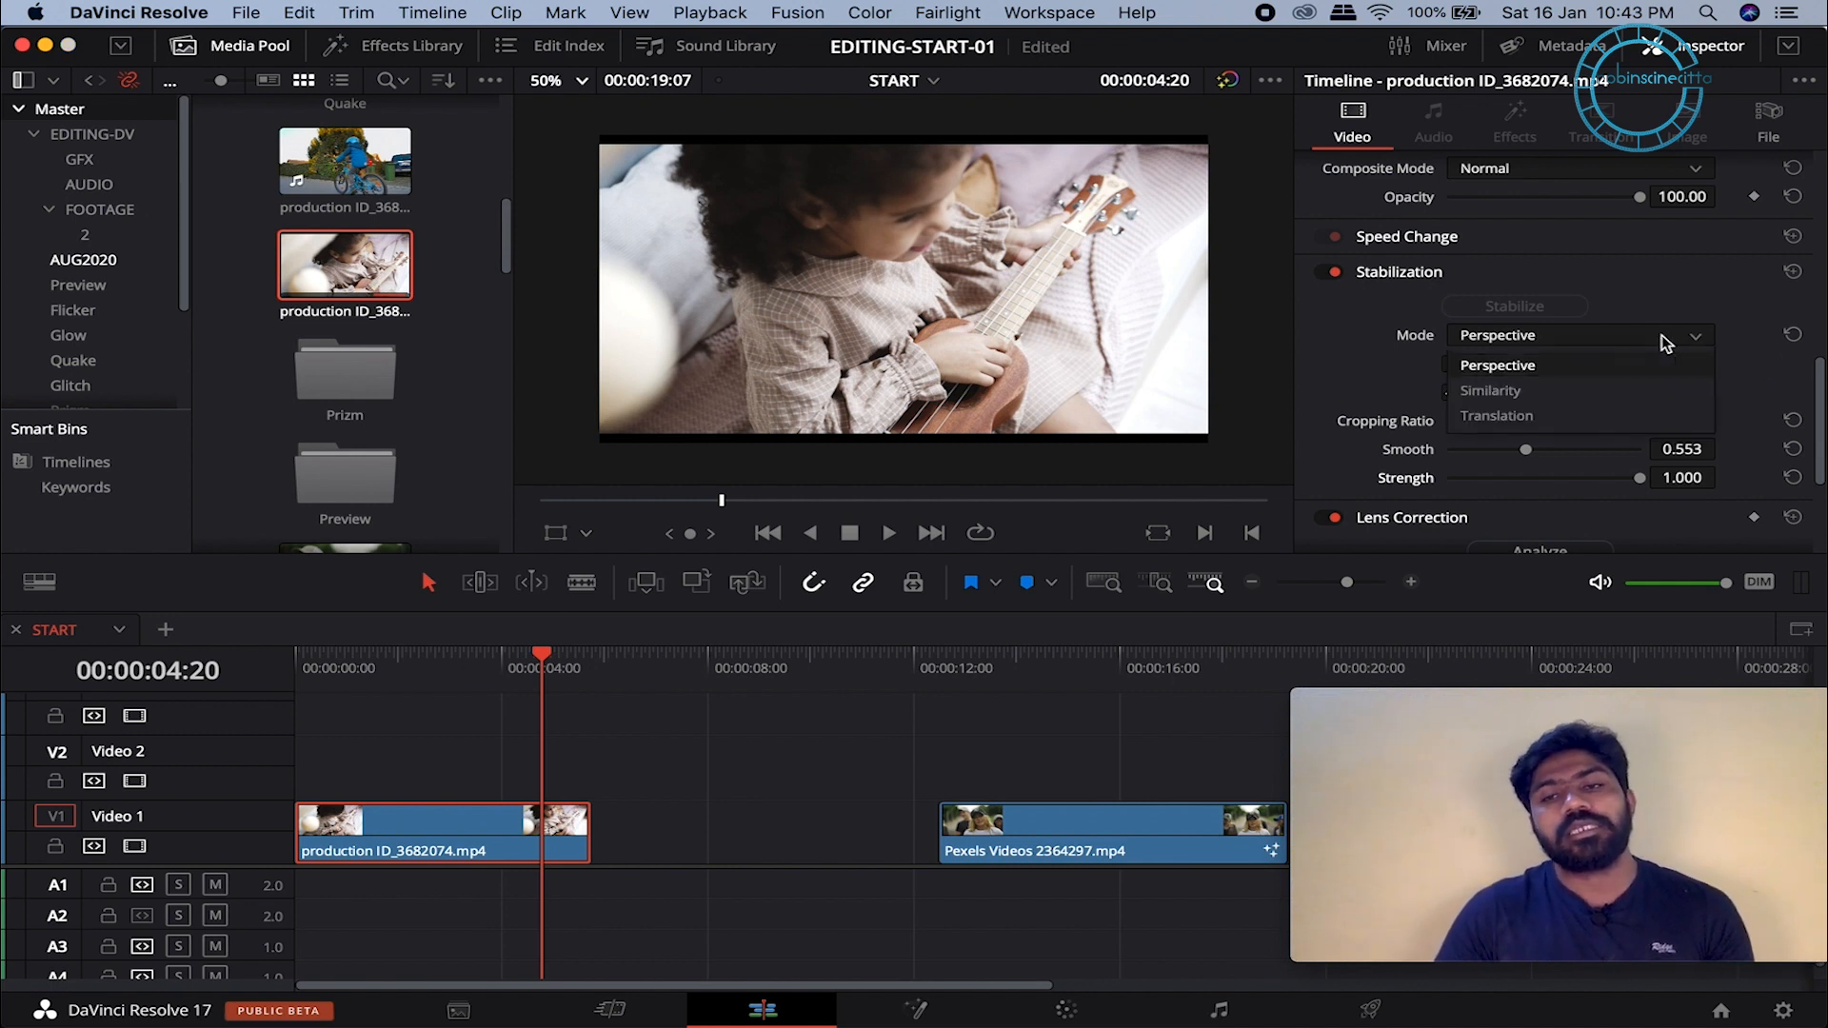
click(1576, 394)
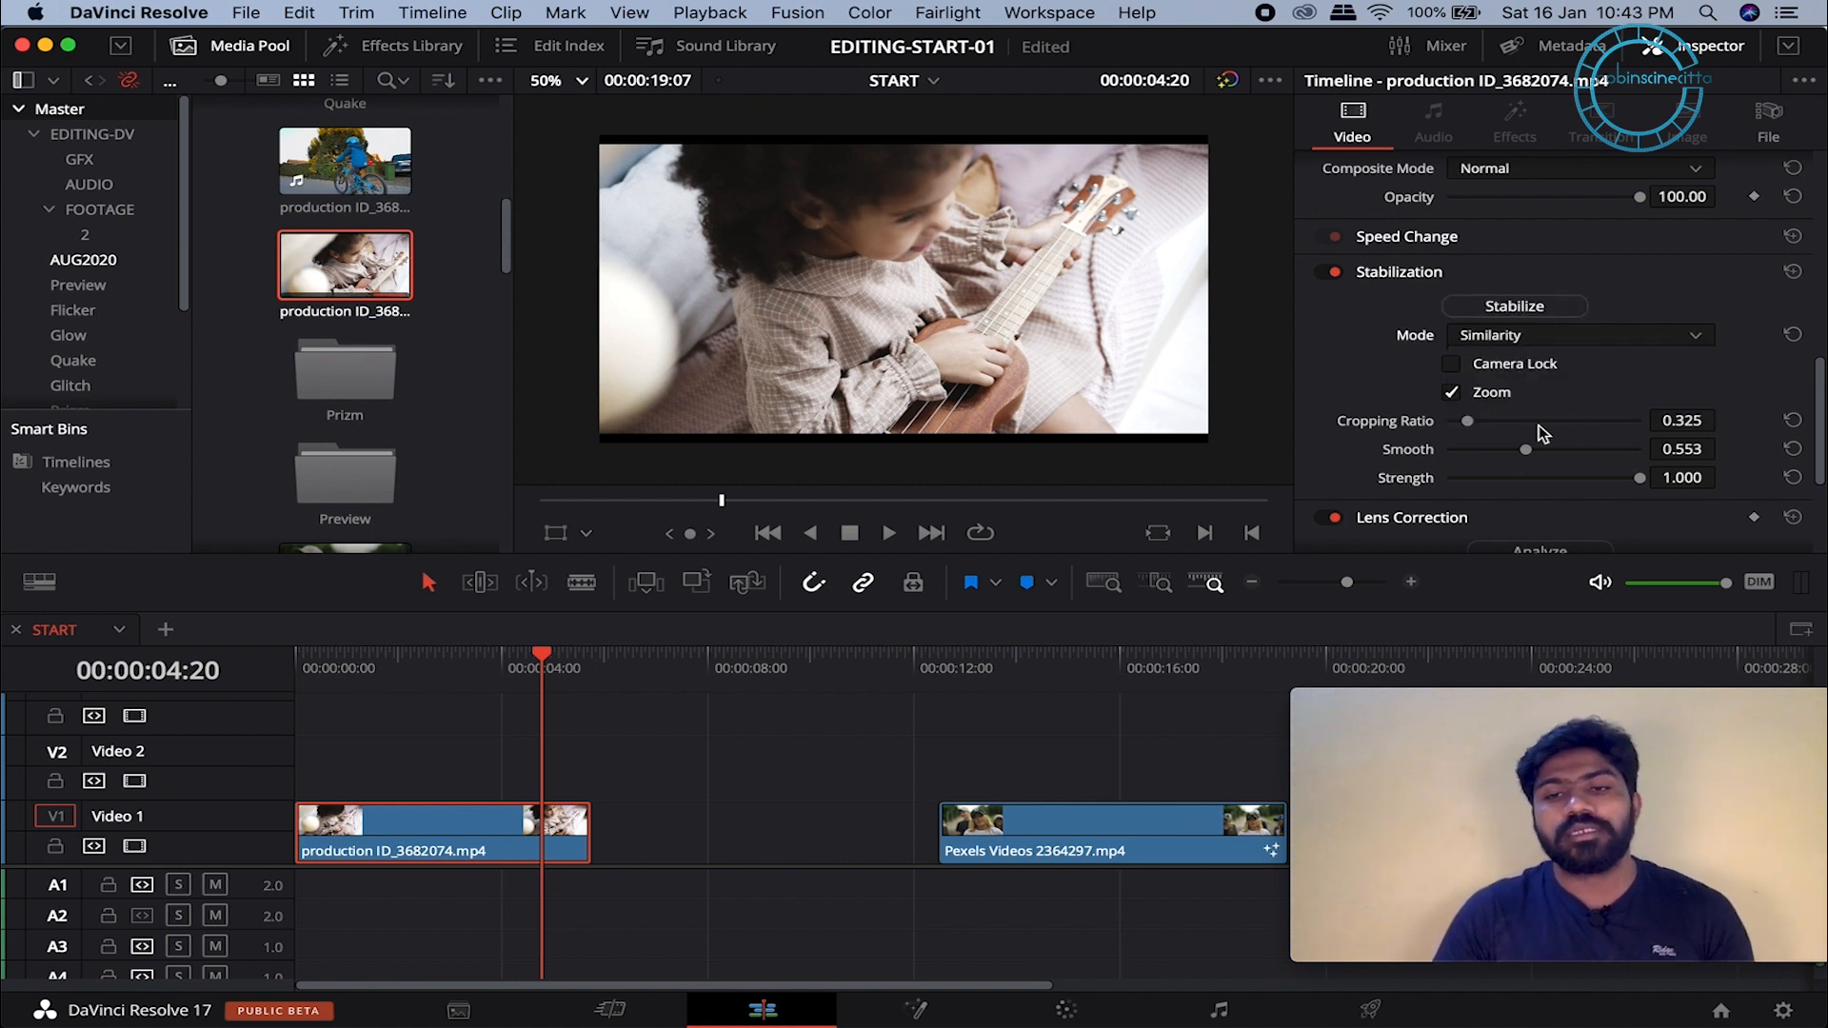
click(1467, 421)
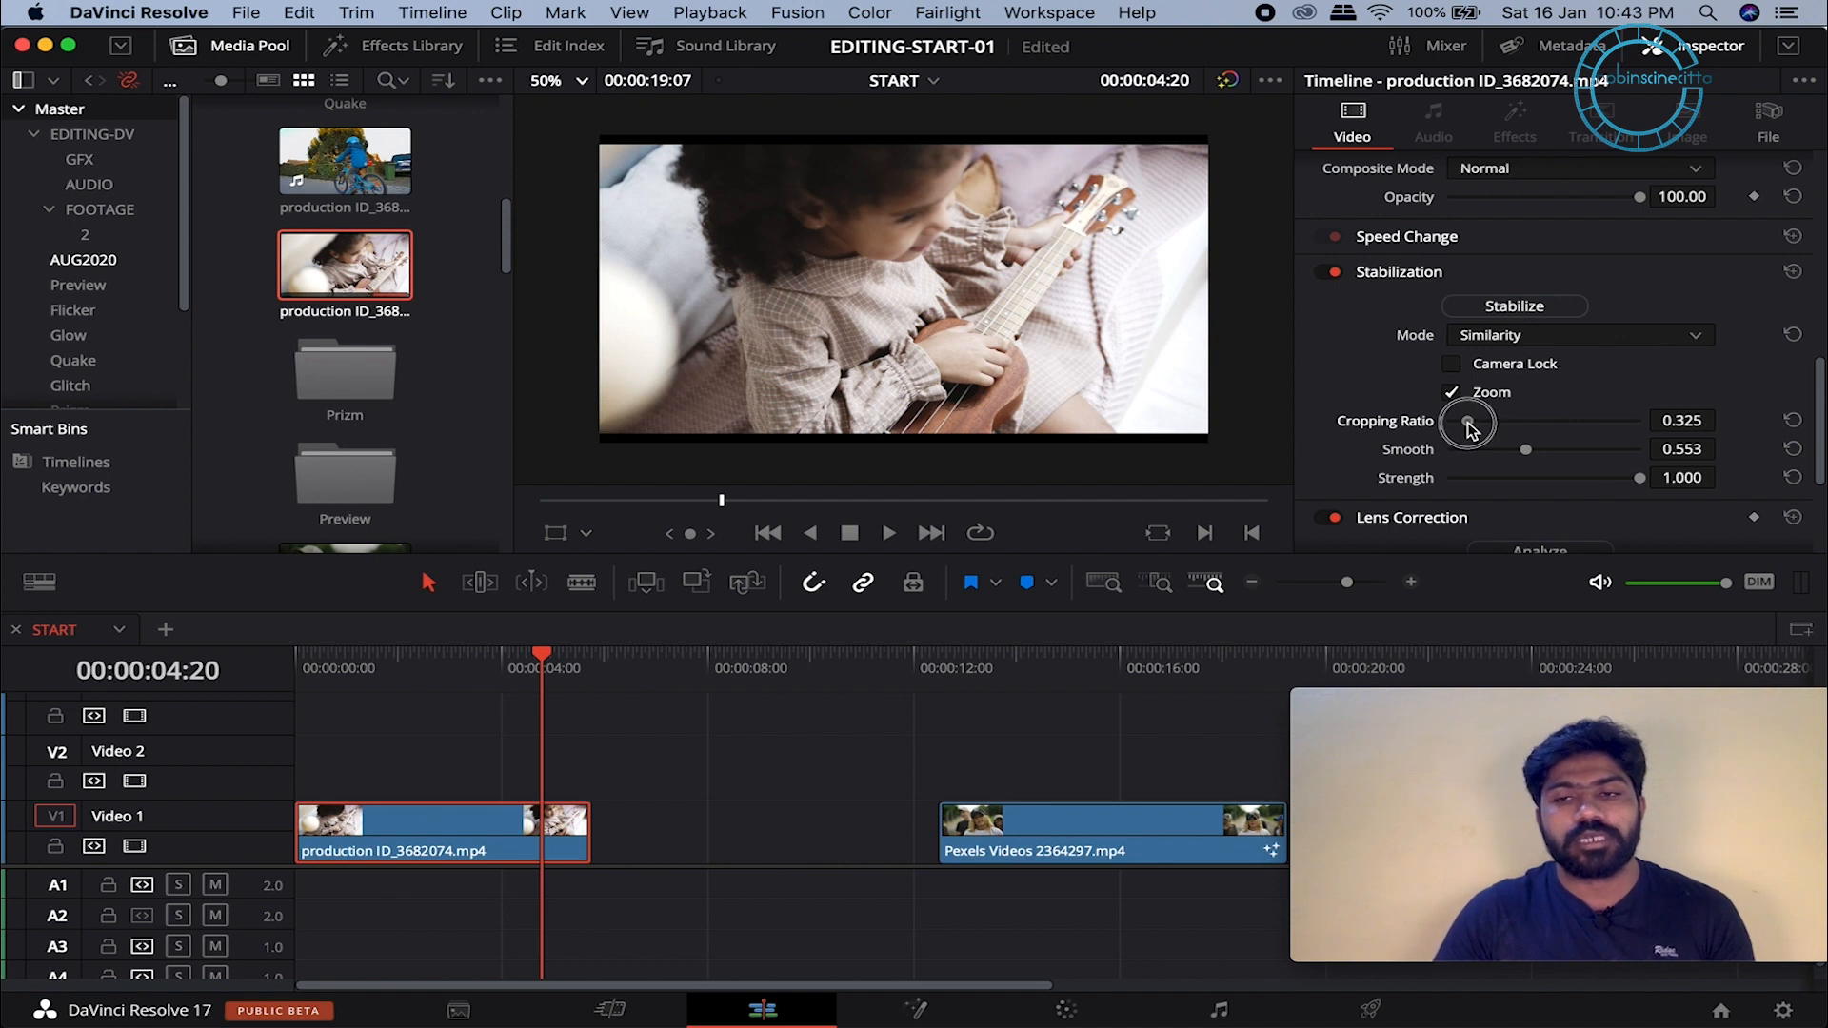
drag(1467, 423, 1535, 465)
click(1528, 451)
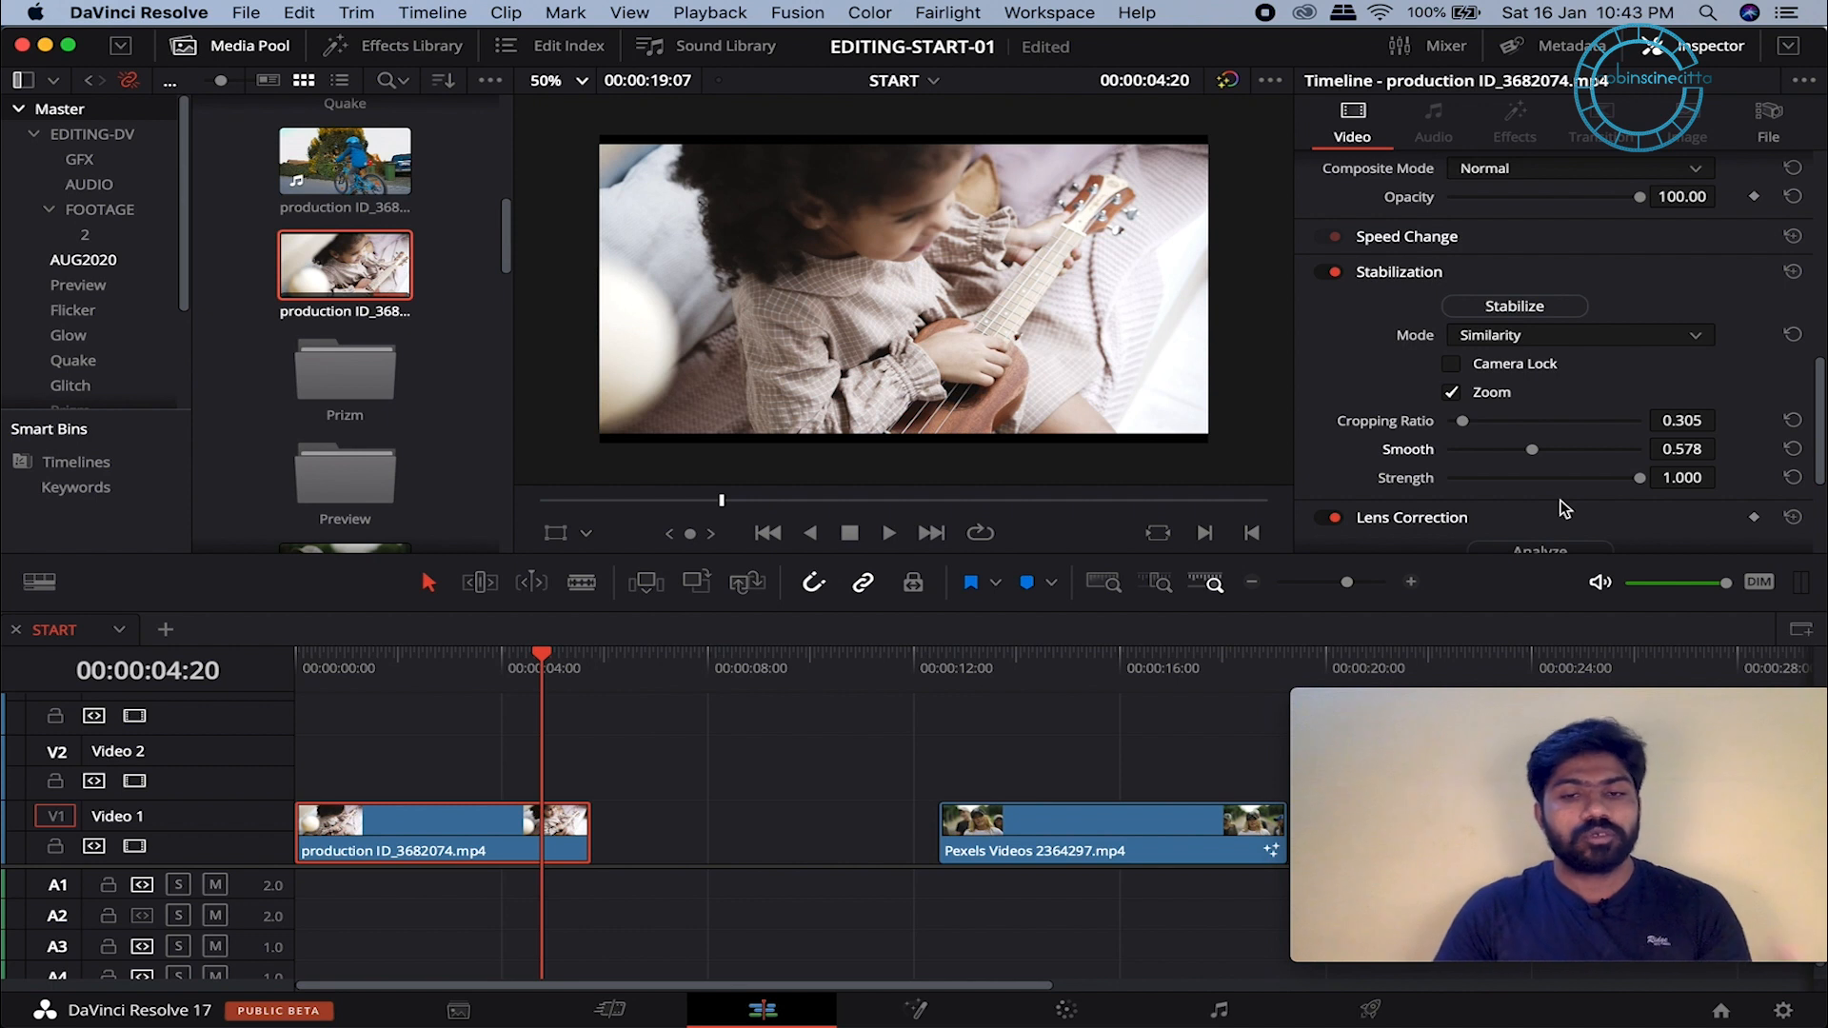
click(1523, 307)
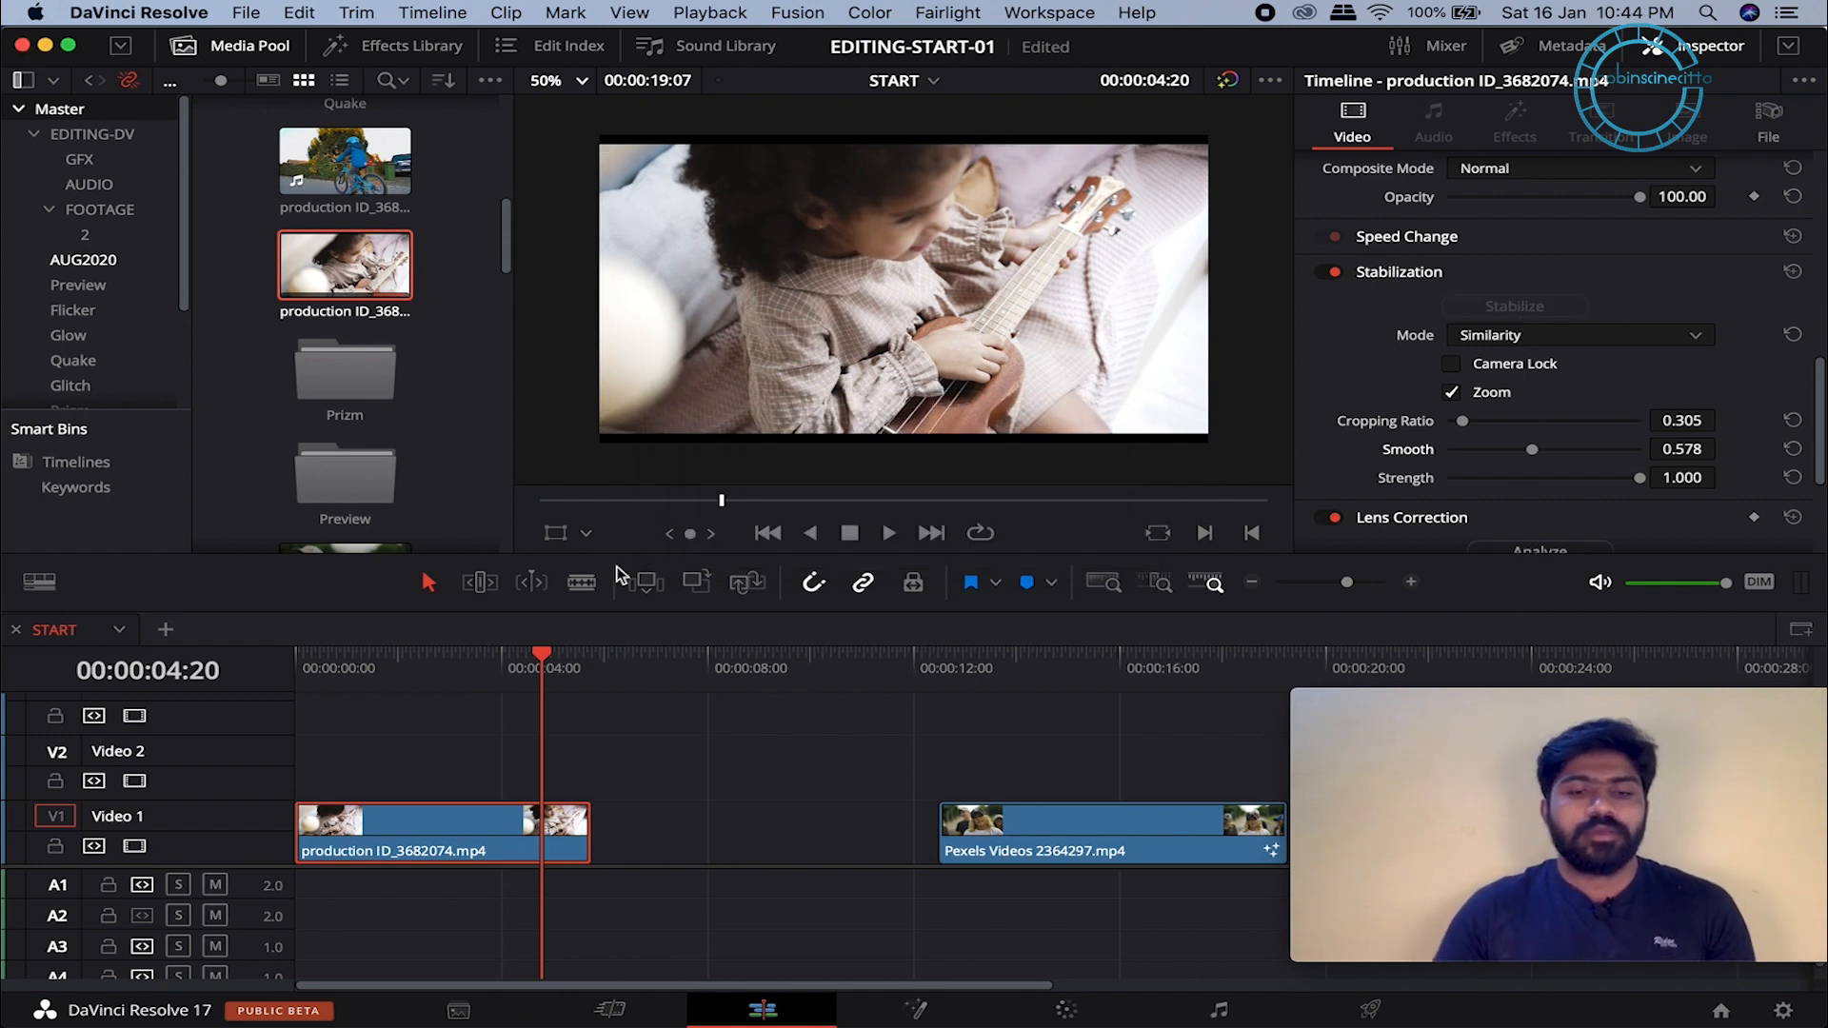
Step: Play the clip stabilized in Similarity mode twice from the start of the timeline to review its smoothness
drag(506, 671, 346, 671)
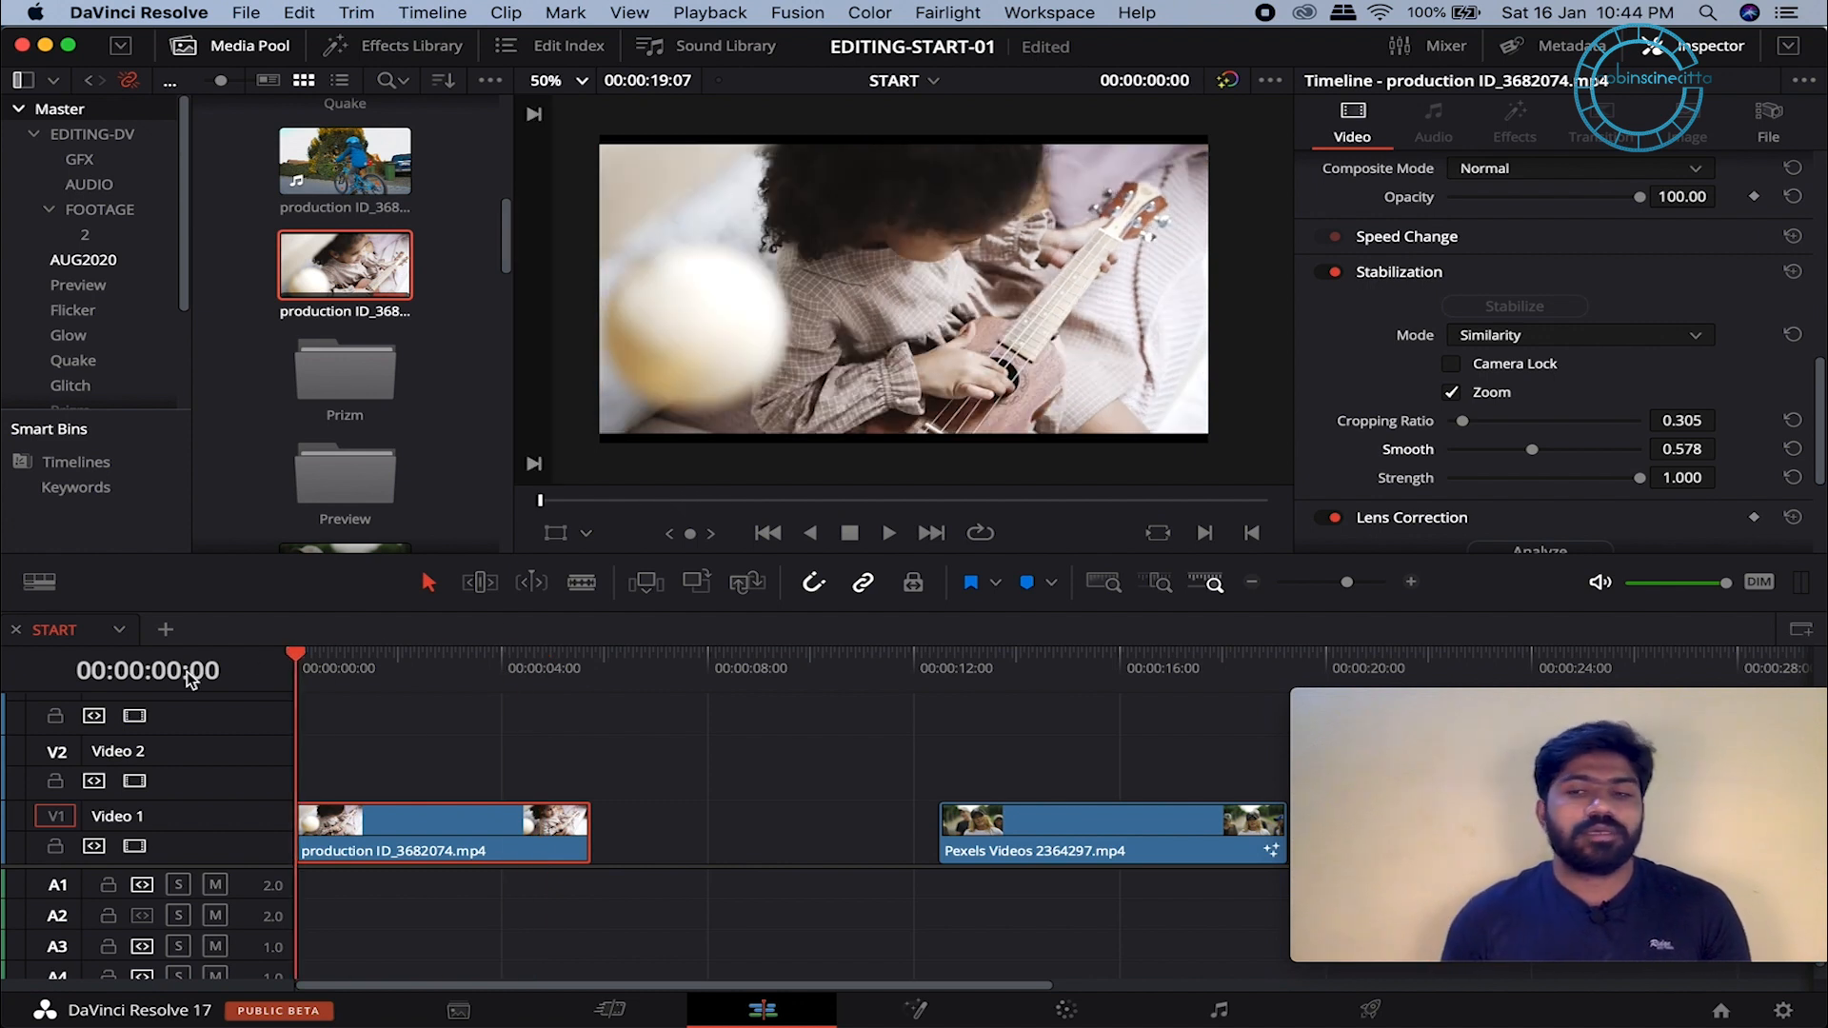
key(space)
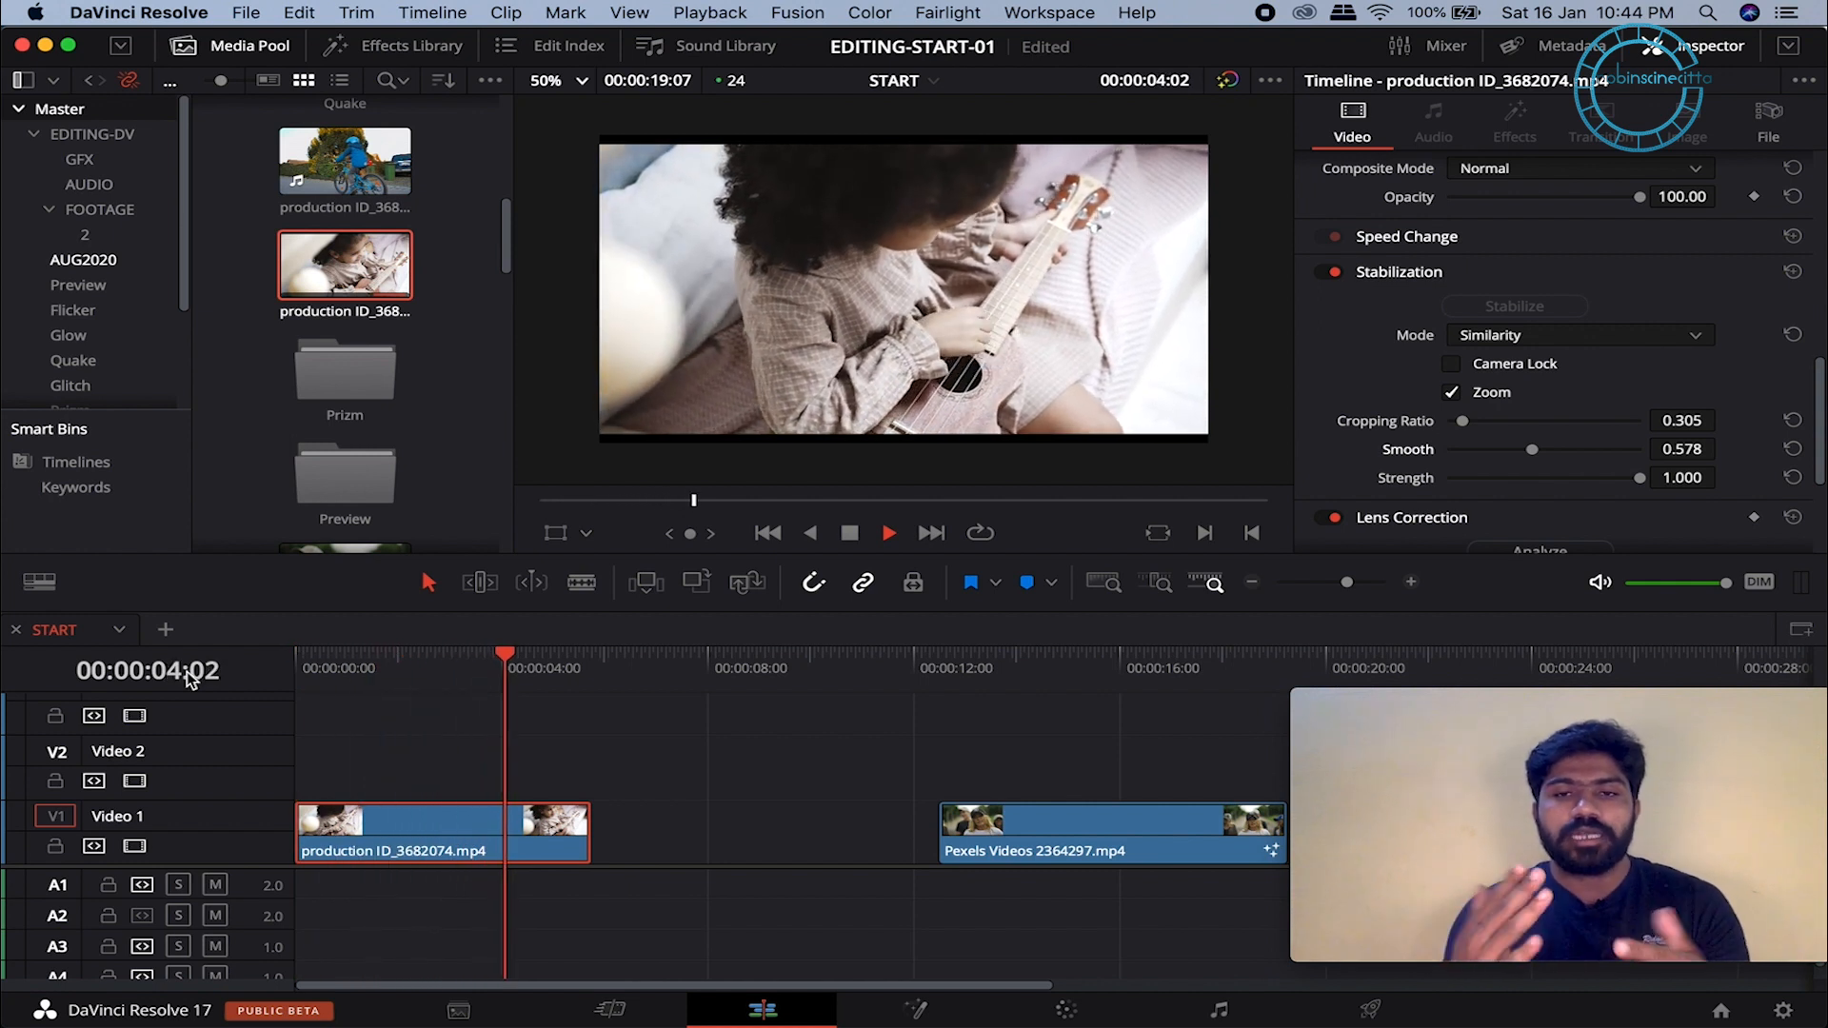
key(space)
key(Home)
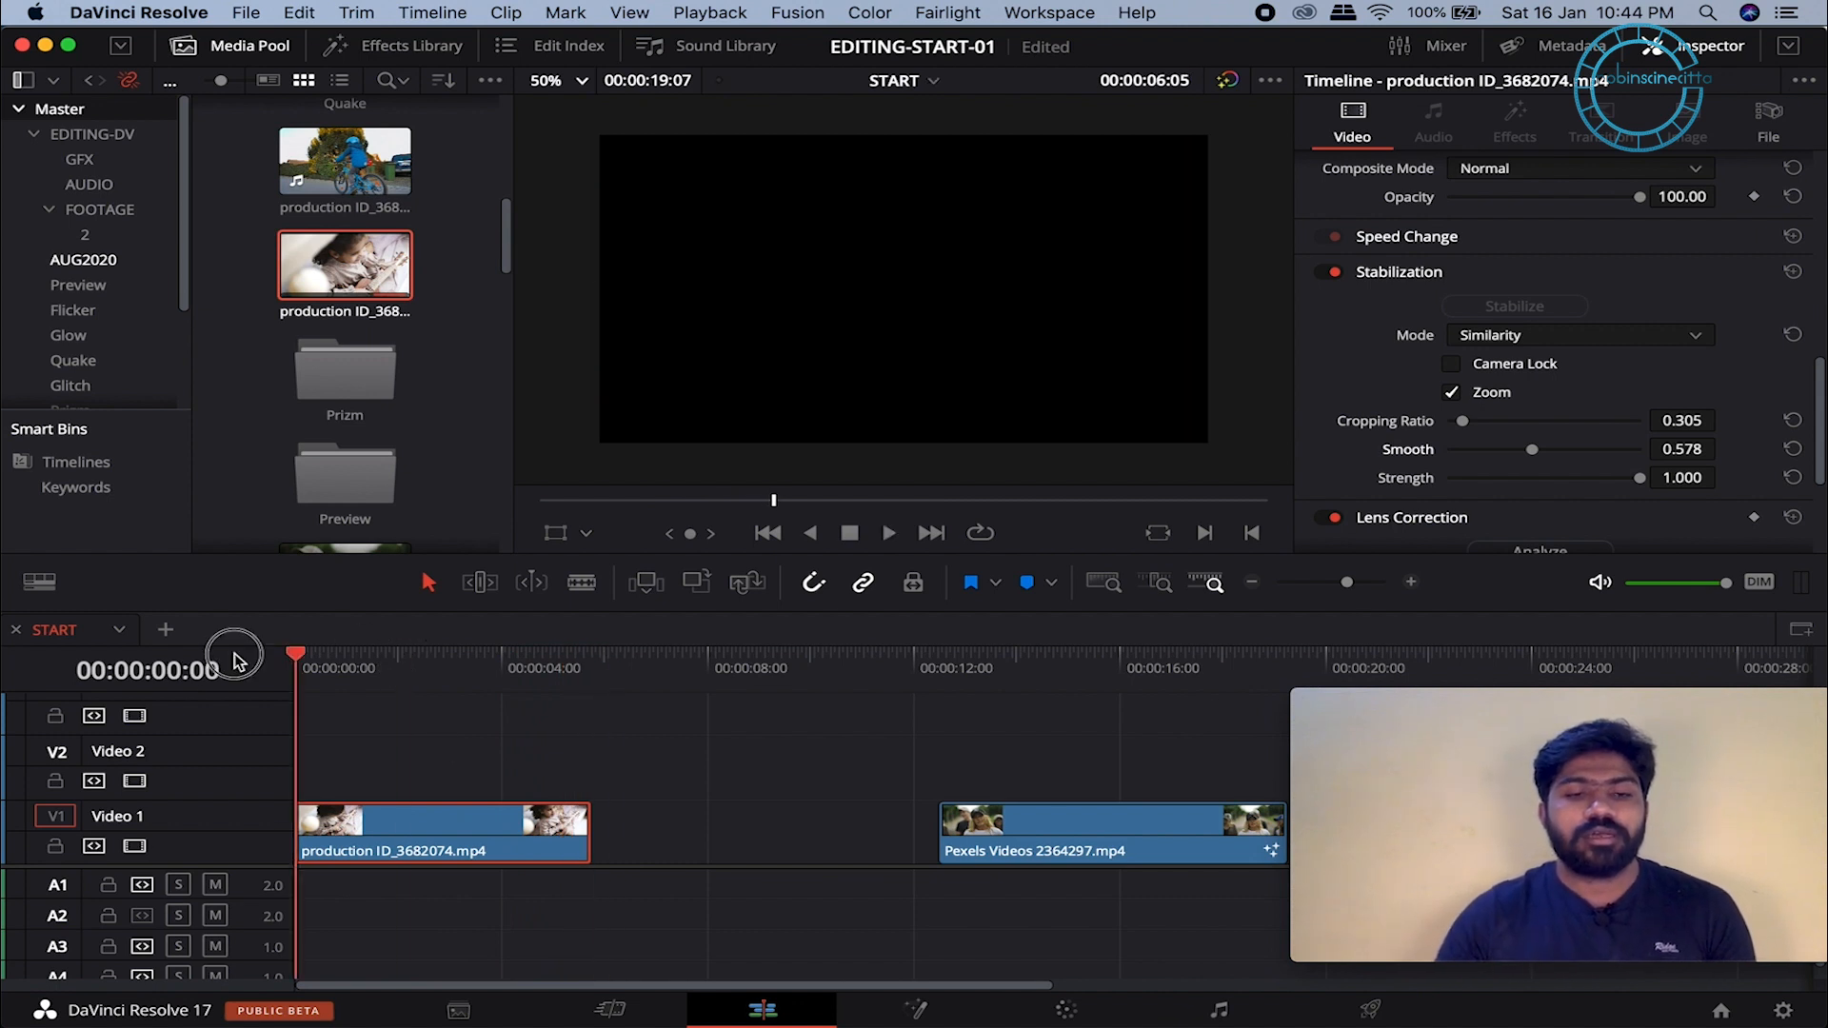
key(space)
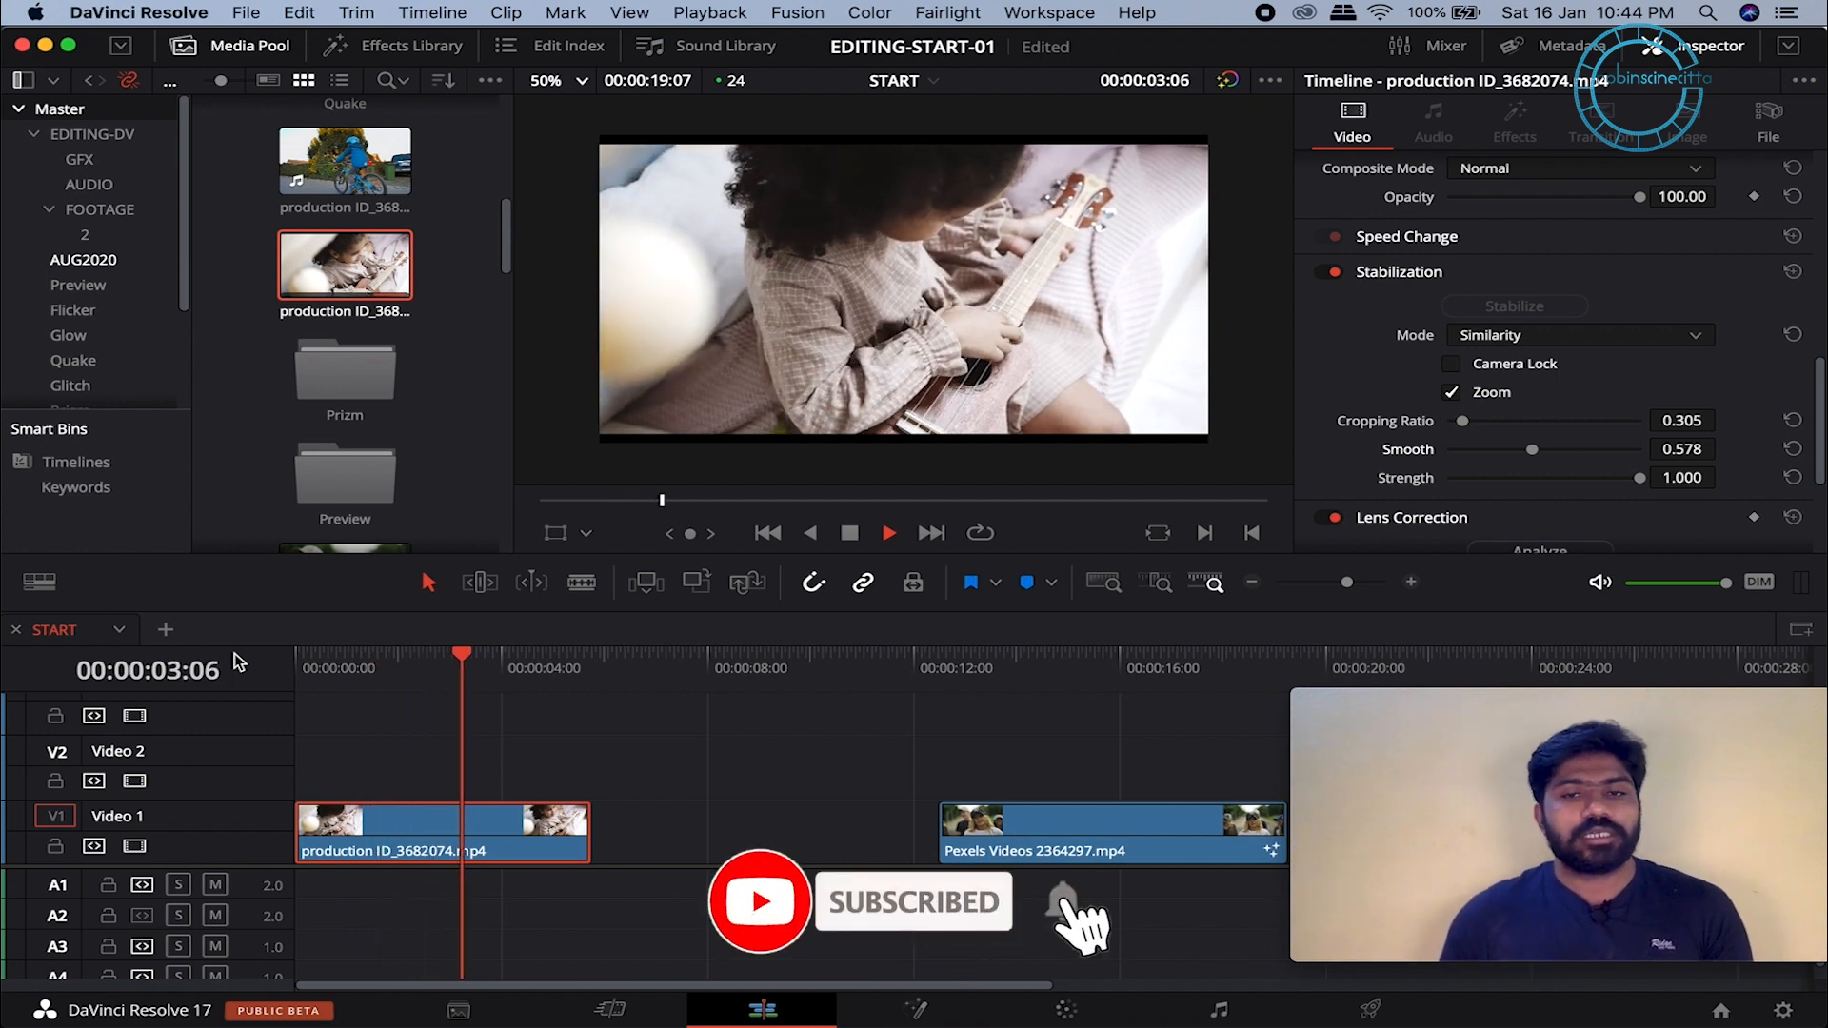
key(space)
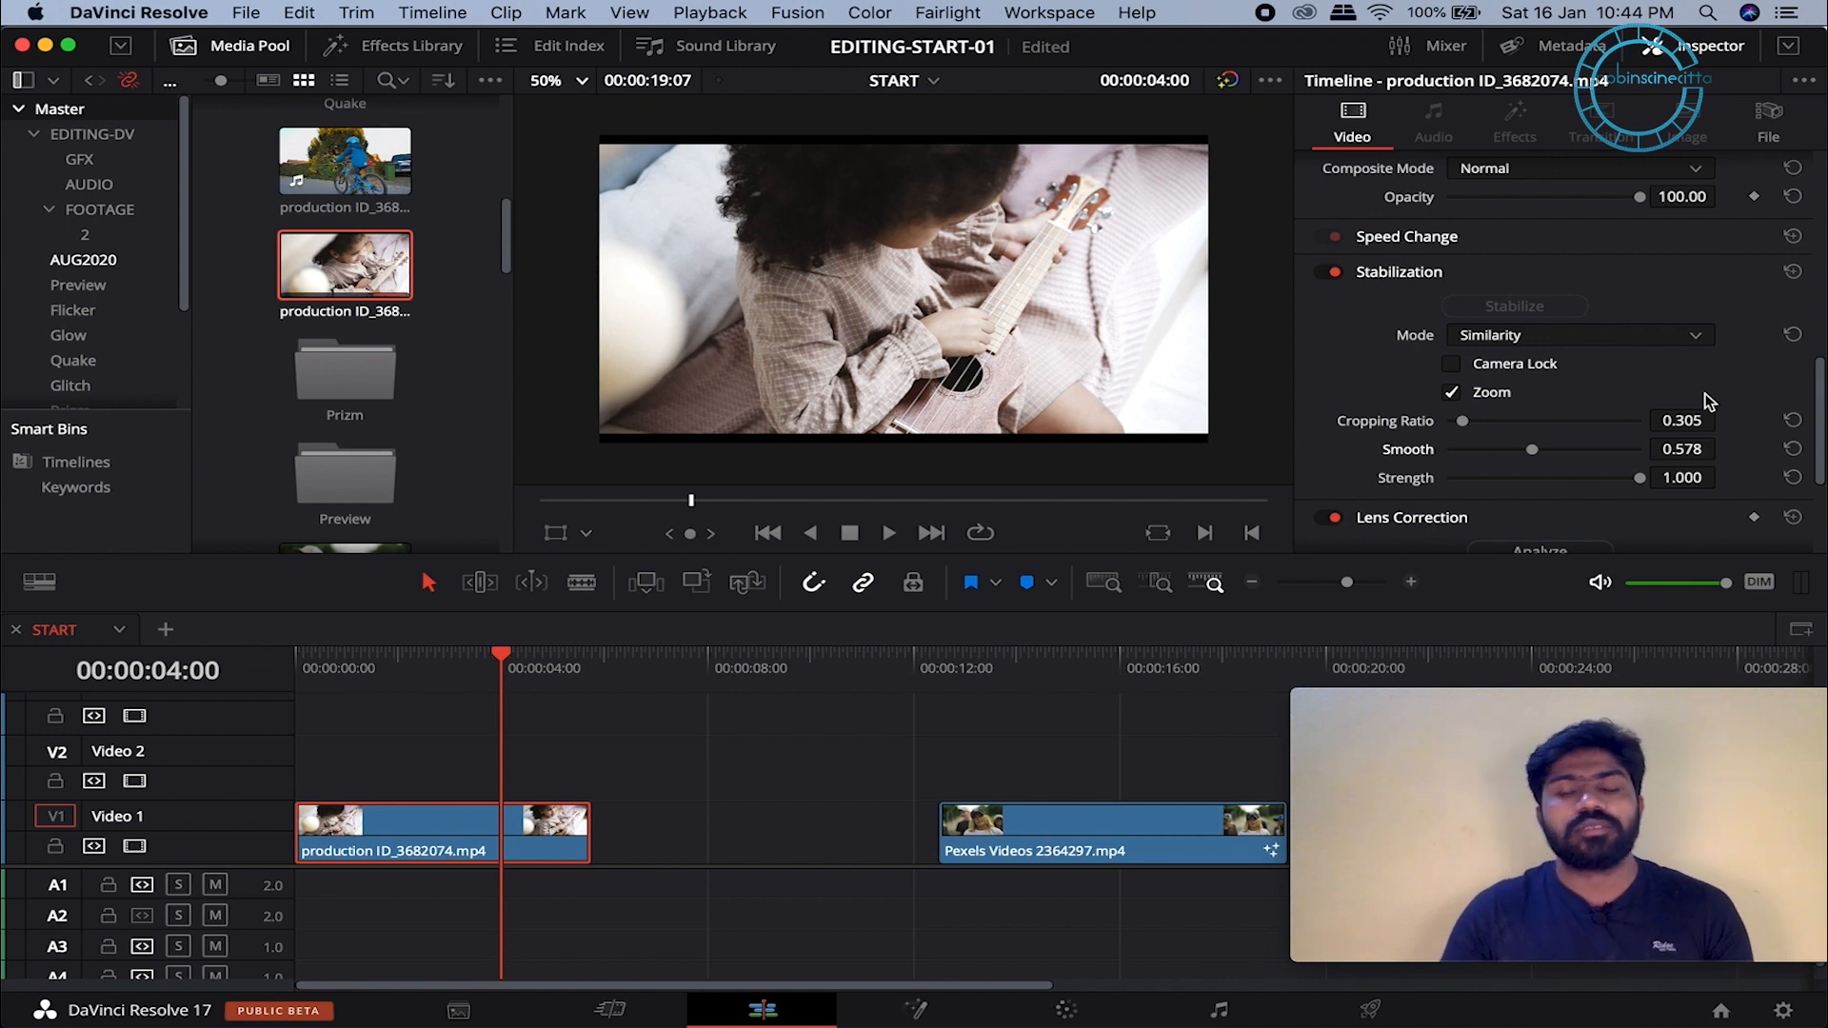
Step: Turn off Zoom for the clip stabilized in Similarity mode
click(1451, 394)
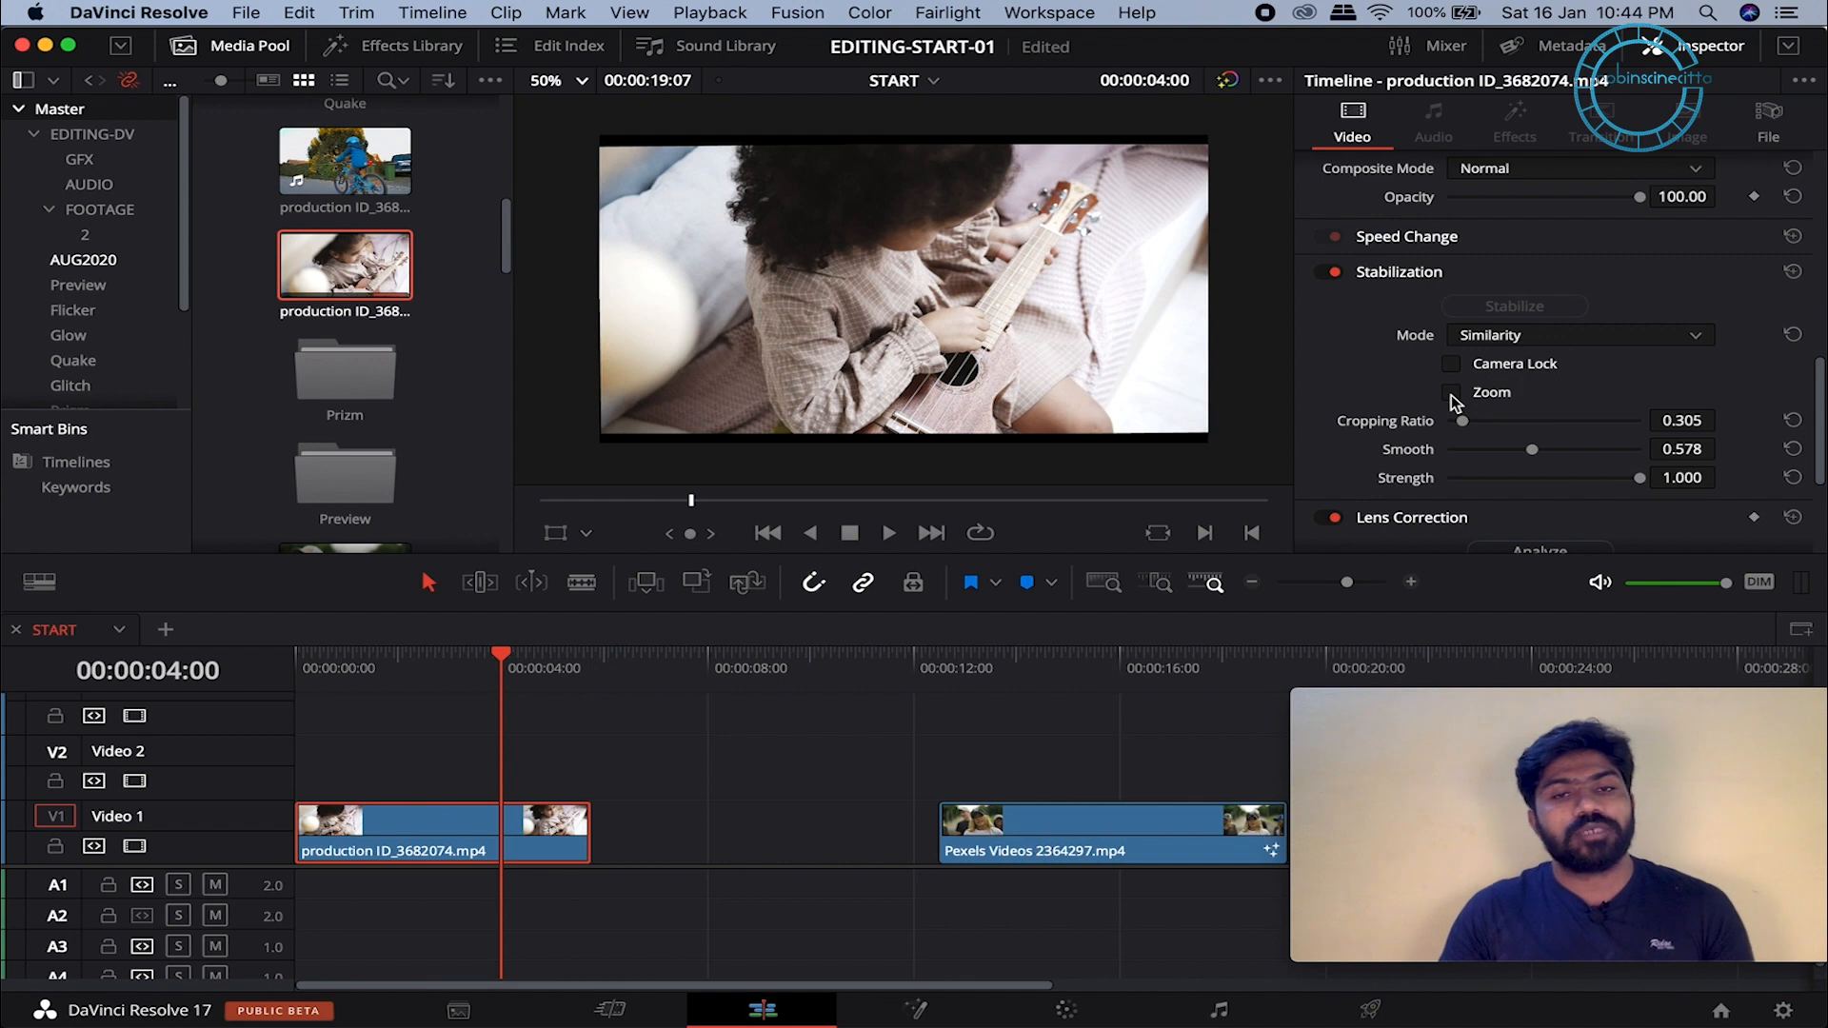
Step: Play the clip with Zoom off to check its edges, and turn Zoom back on
key(space)
click(852, 534)
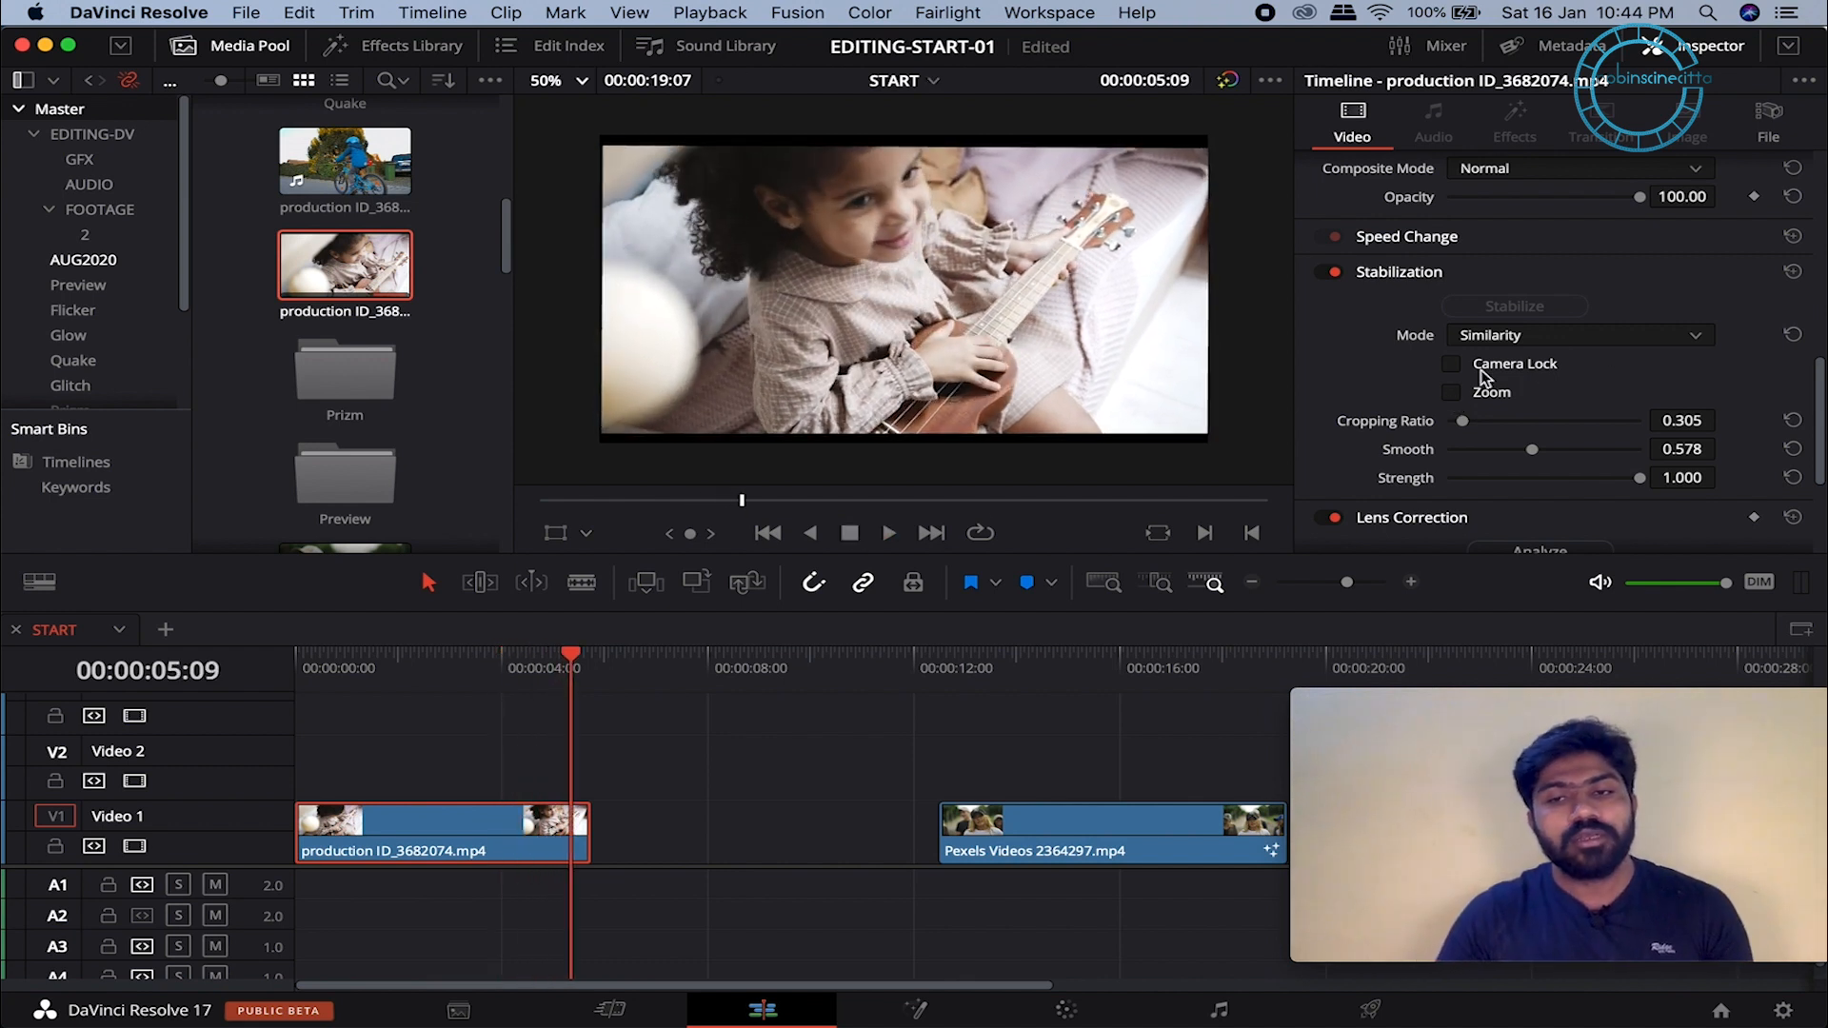
click(1451, 392)
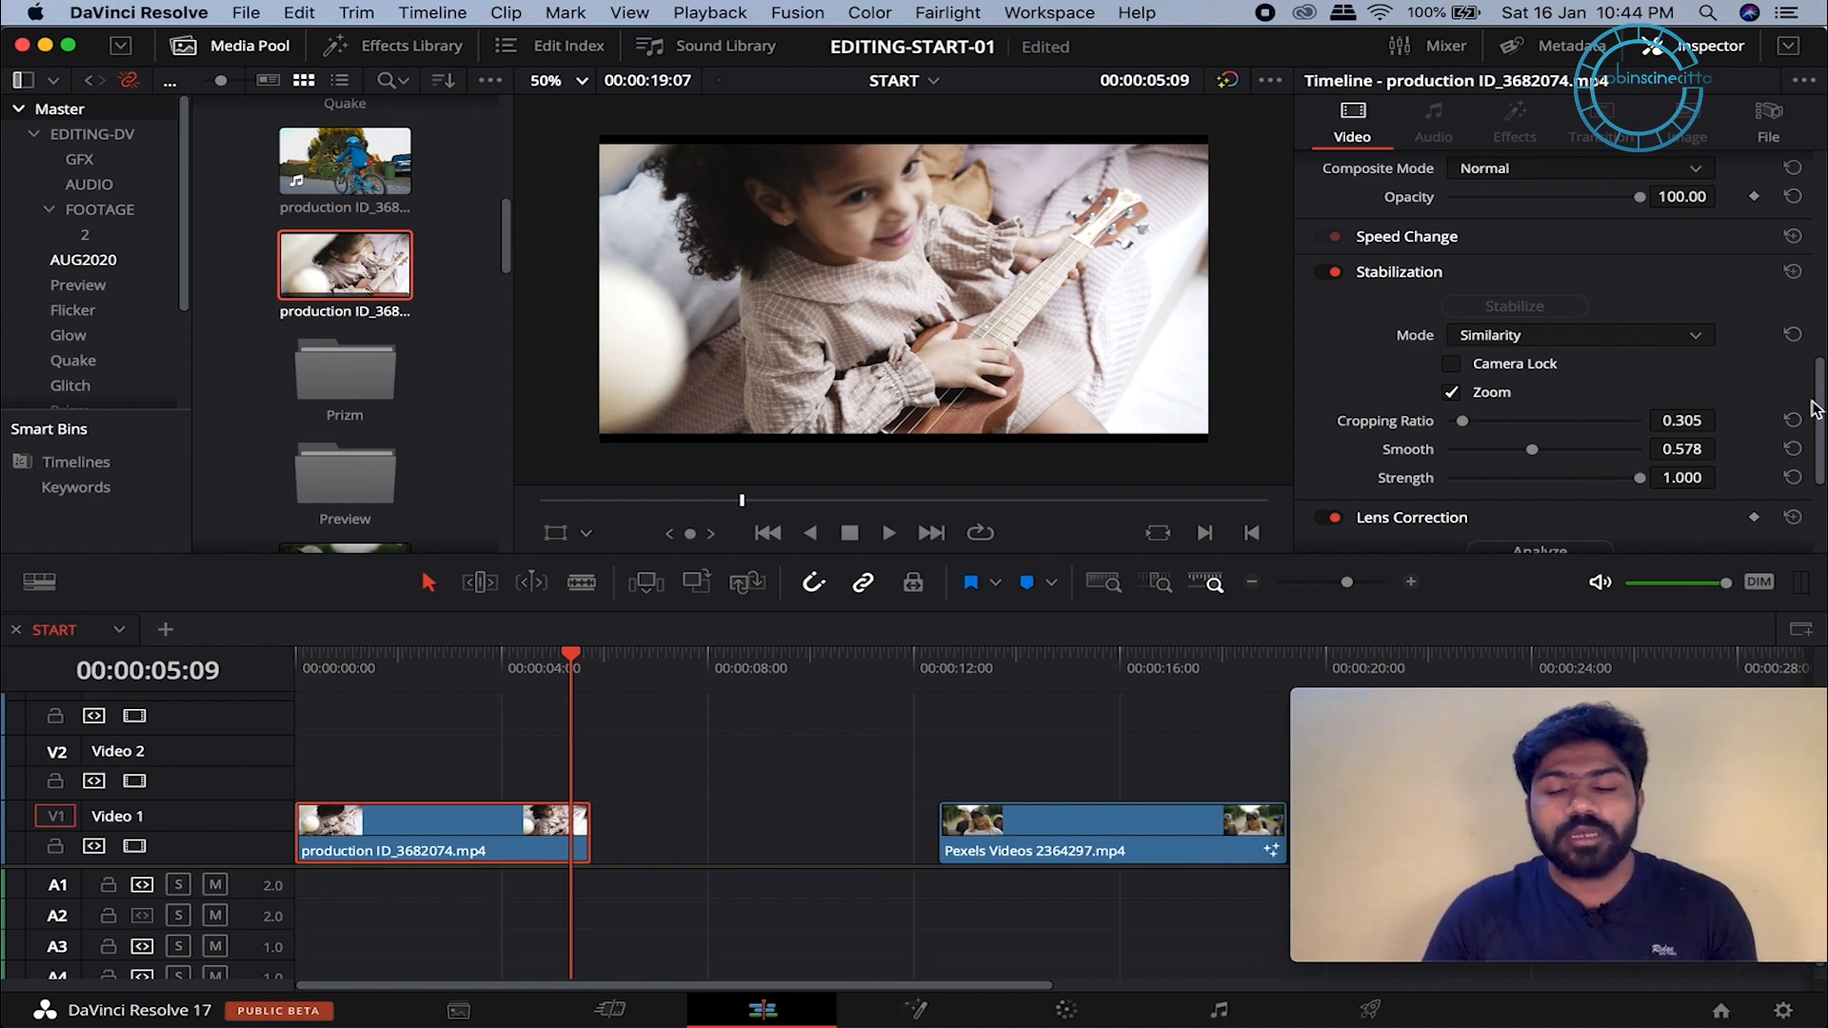
Step: Stabilize the first clip in Translation mode and play the result from the start of the timeline
key(Home)
scroll(1625, 419, up, 2)
click(1621, 407)
click(1556, 494)
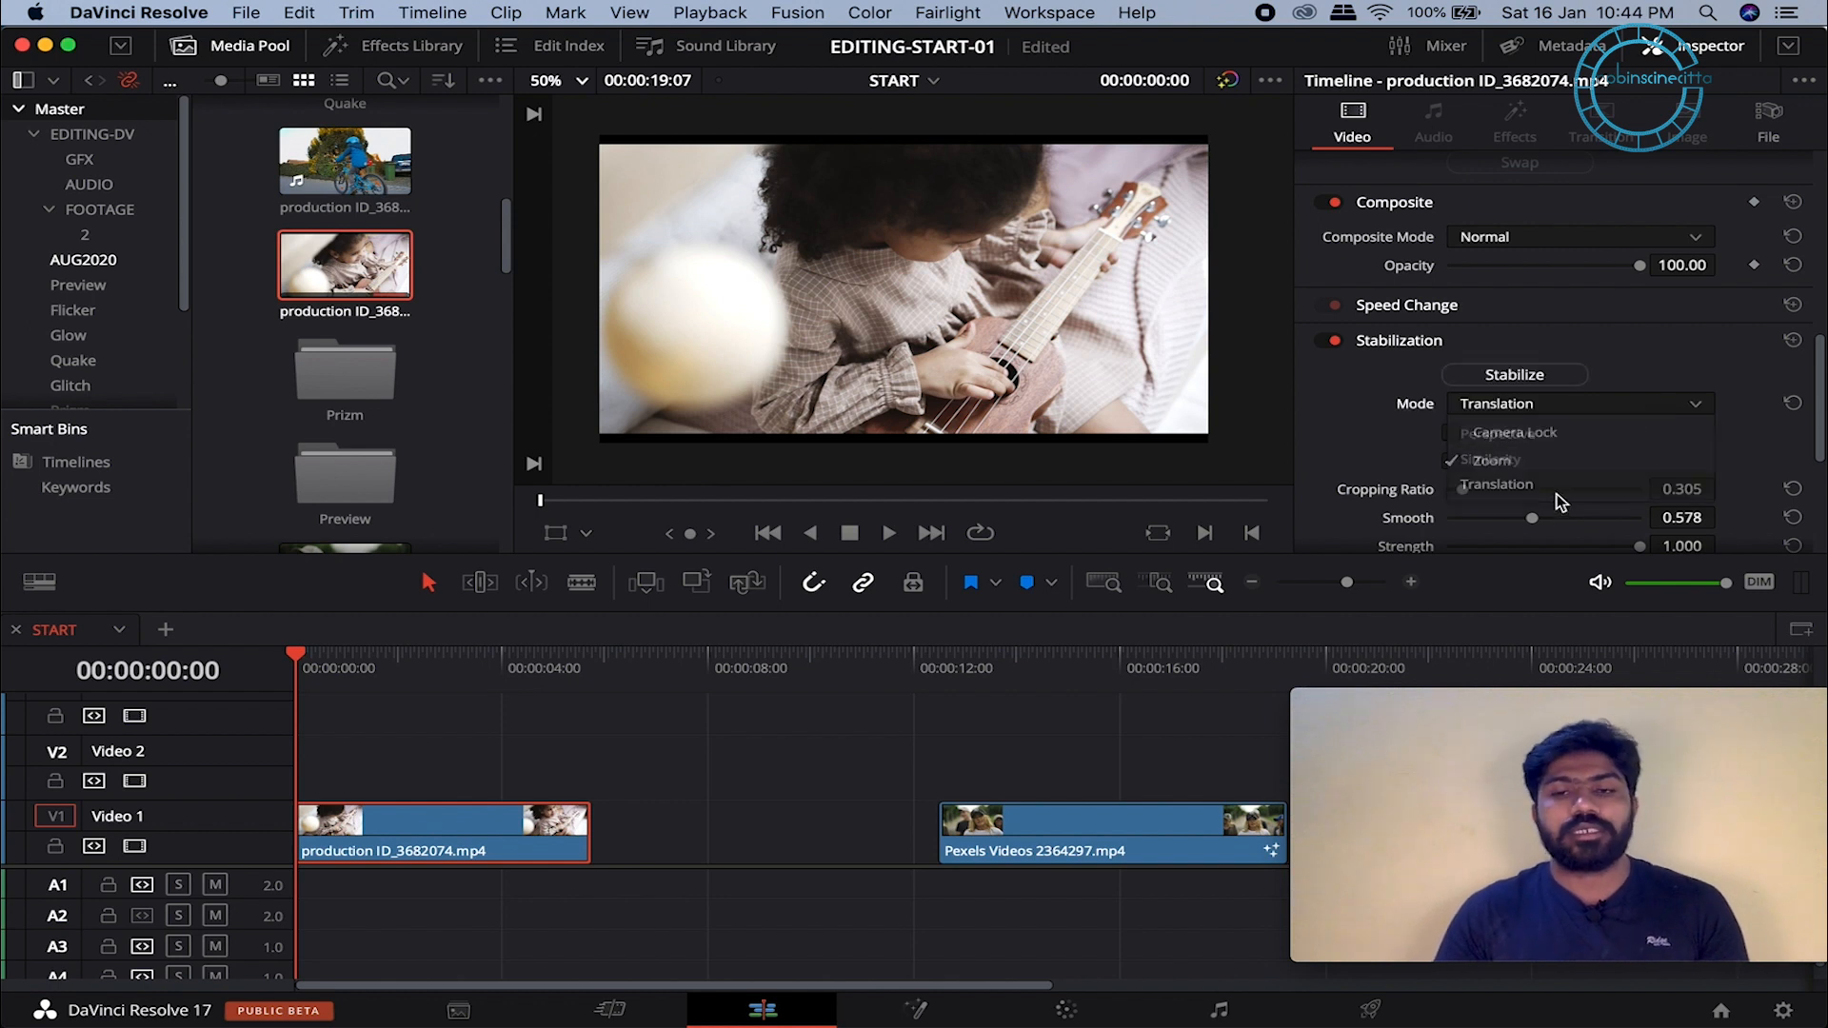
double_click(1620, 345)
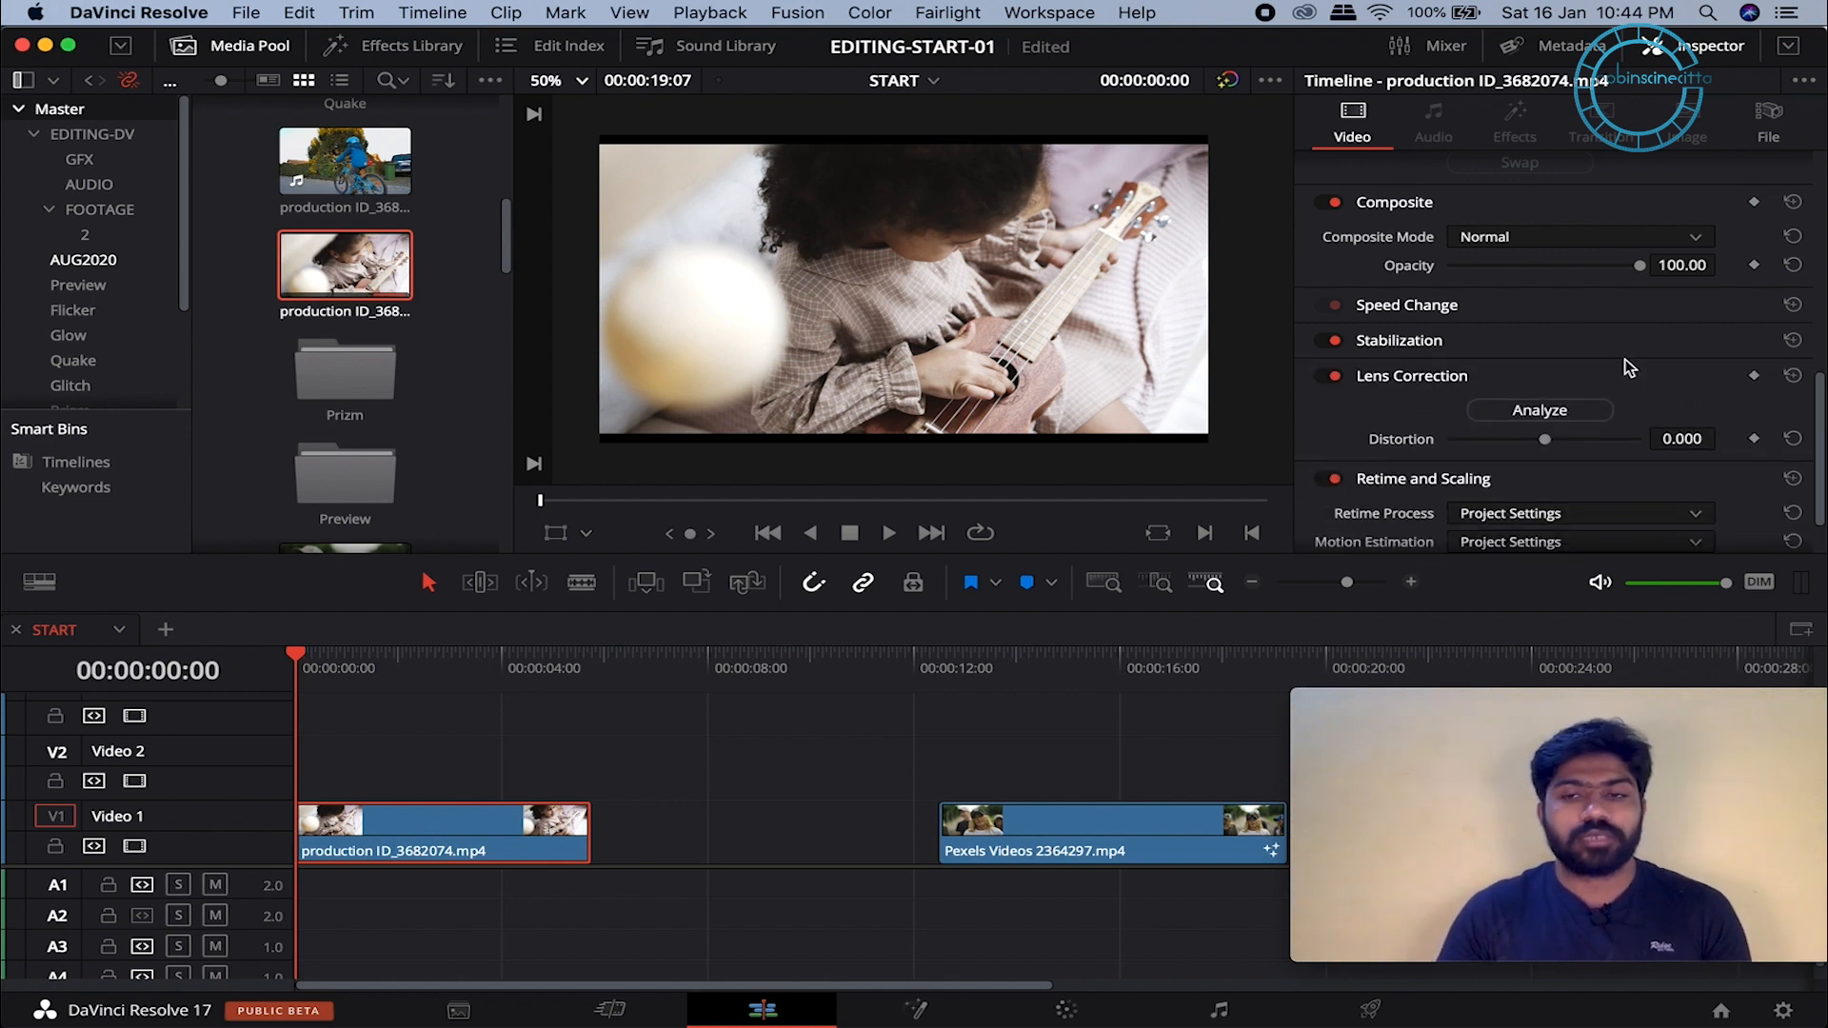
double_click(1624, 345)
click(1514, 376)
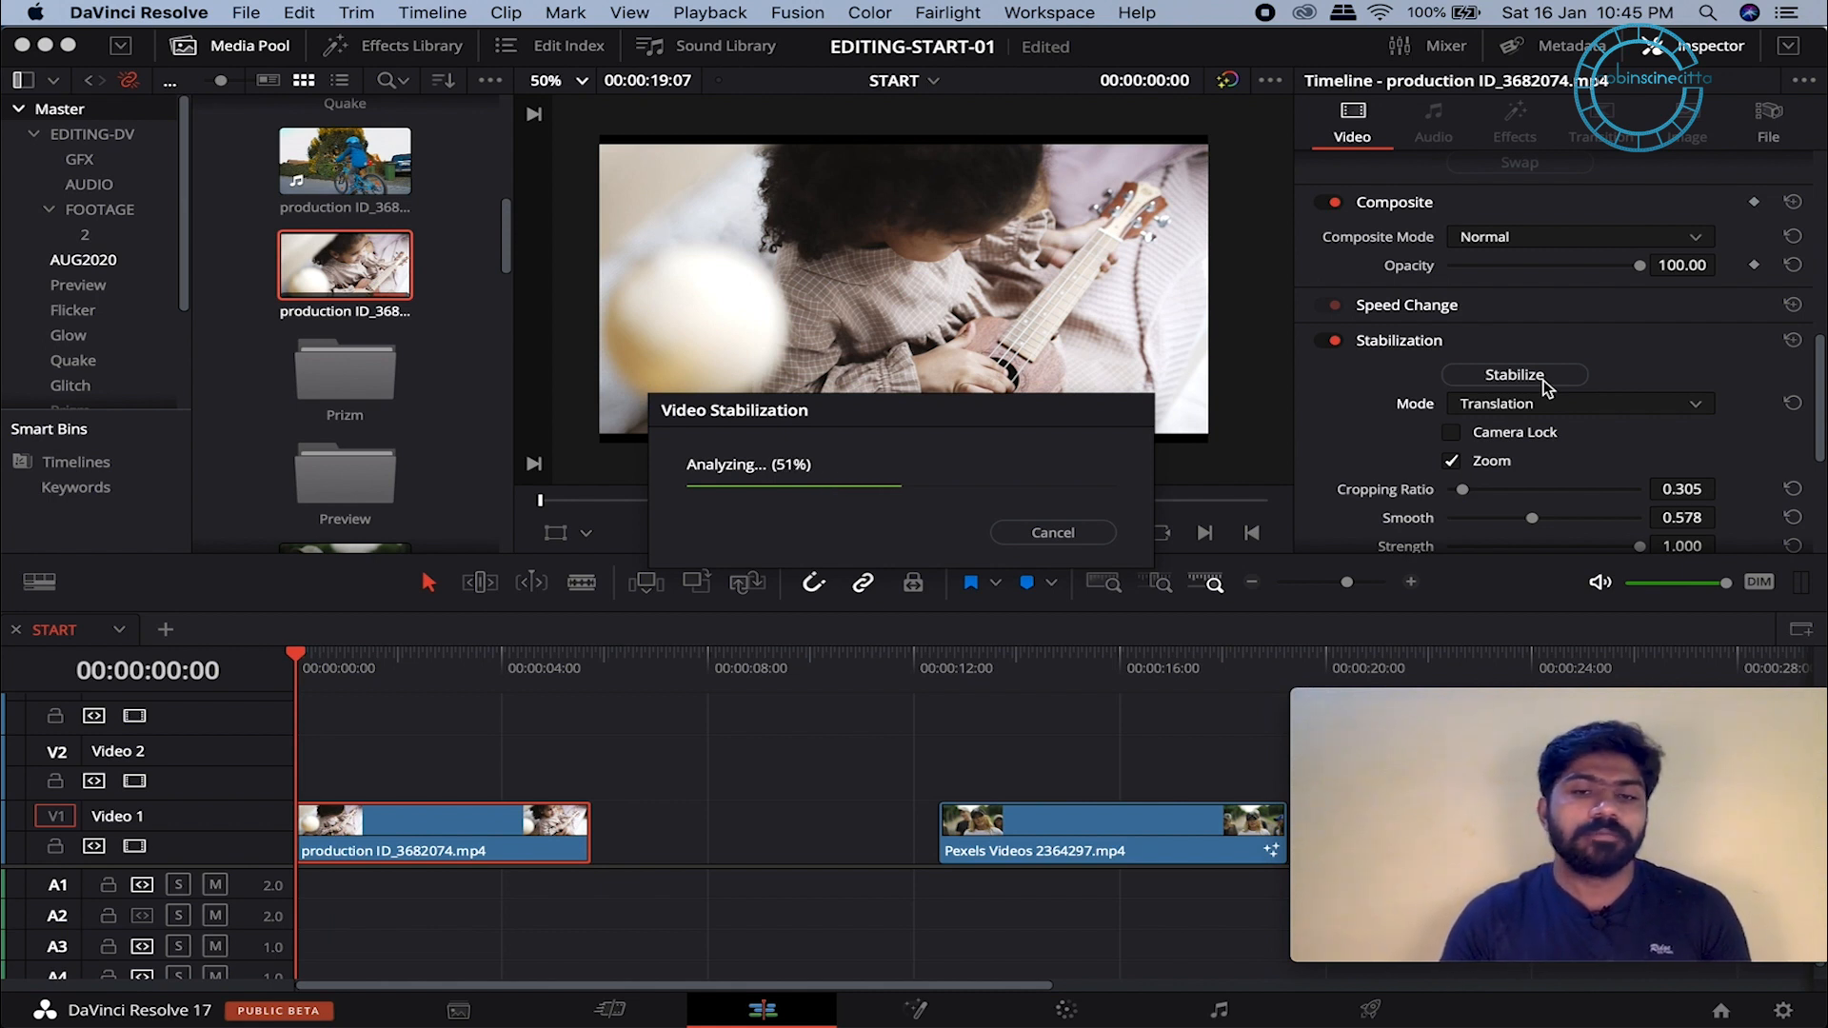
key(space)
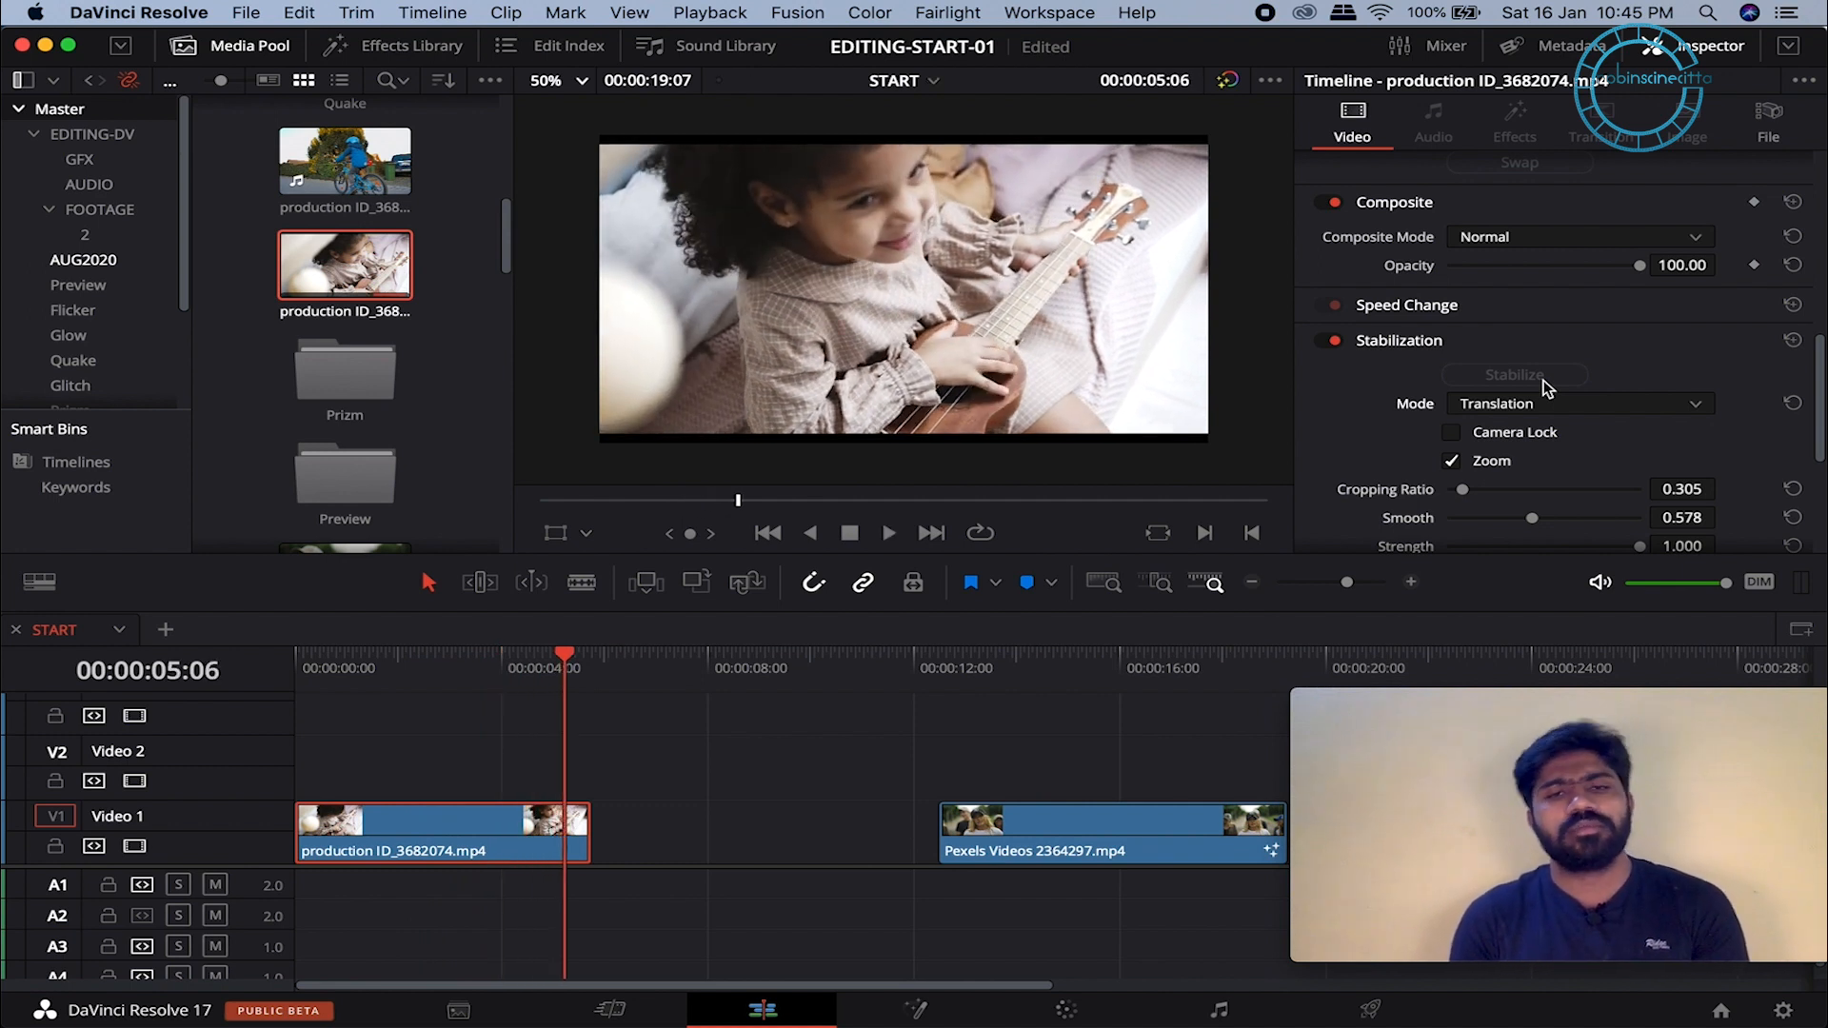
scroll(1544, 380, down, 3)
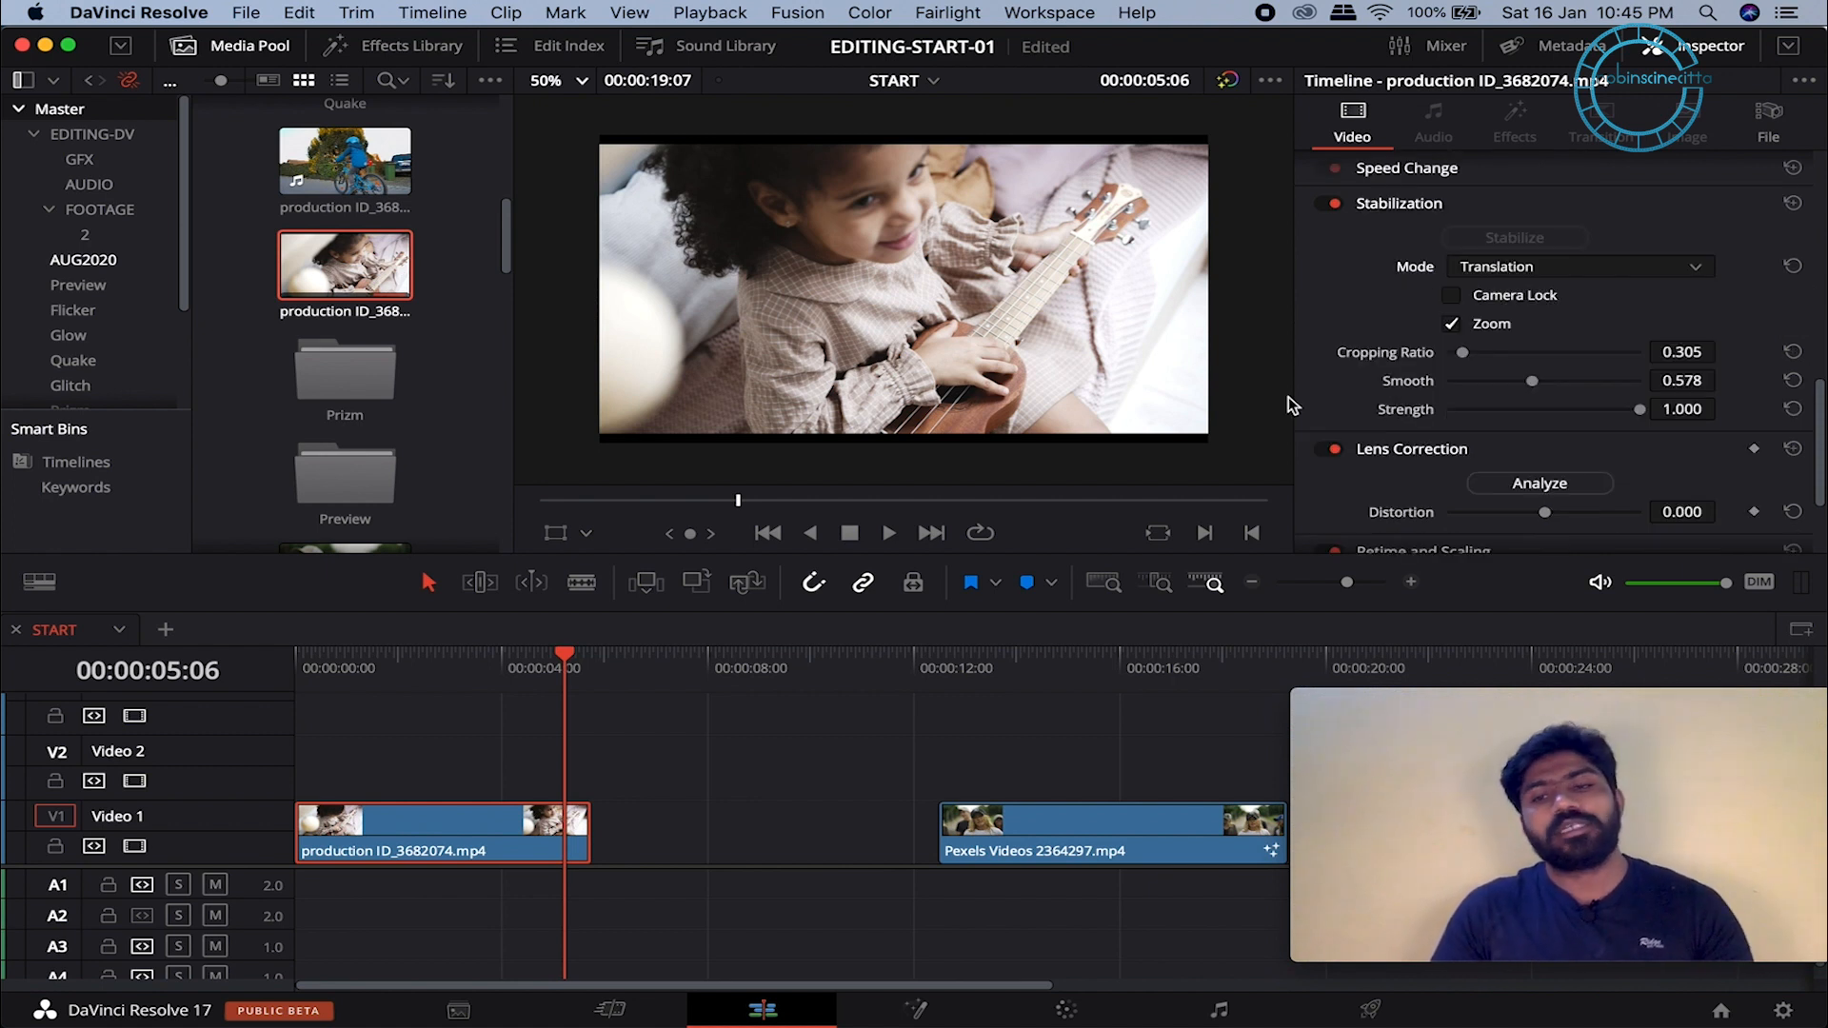
Step: Switch to the Color page and set its tracker to Stabilizer mode
click(1072, 1015)
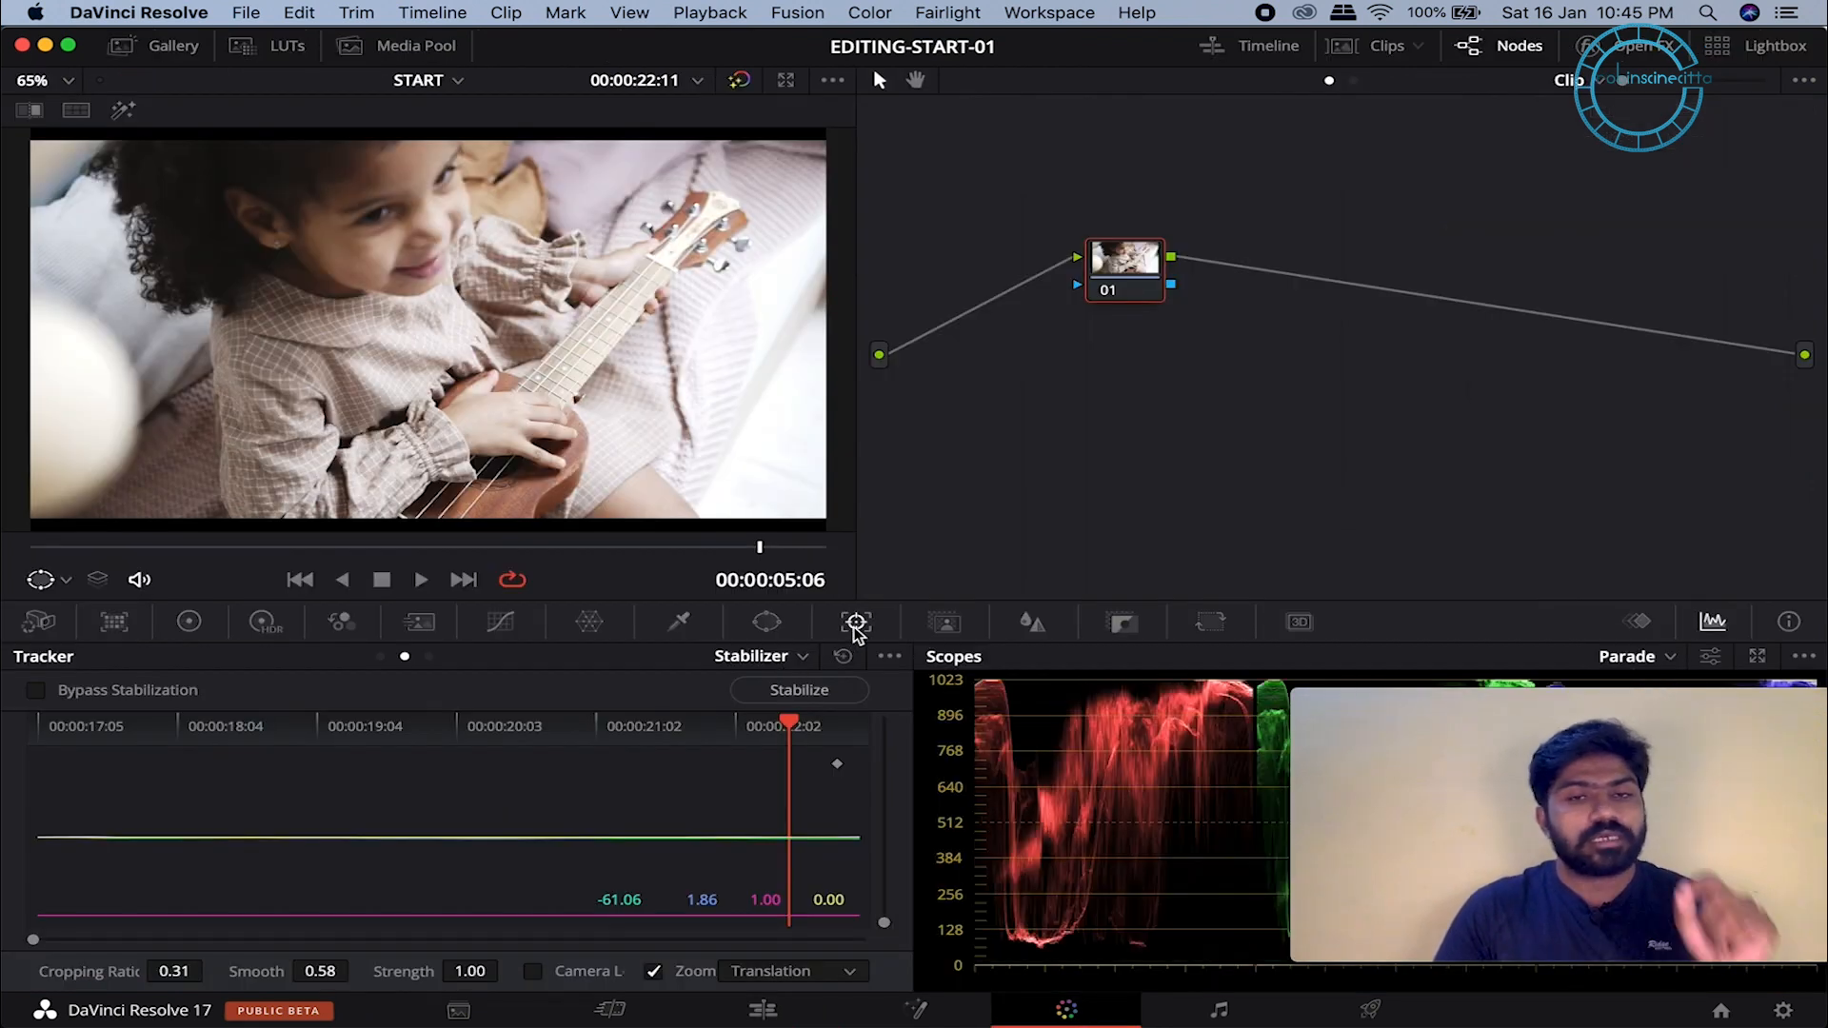
click(794, 659)
click(786, 698)
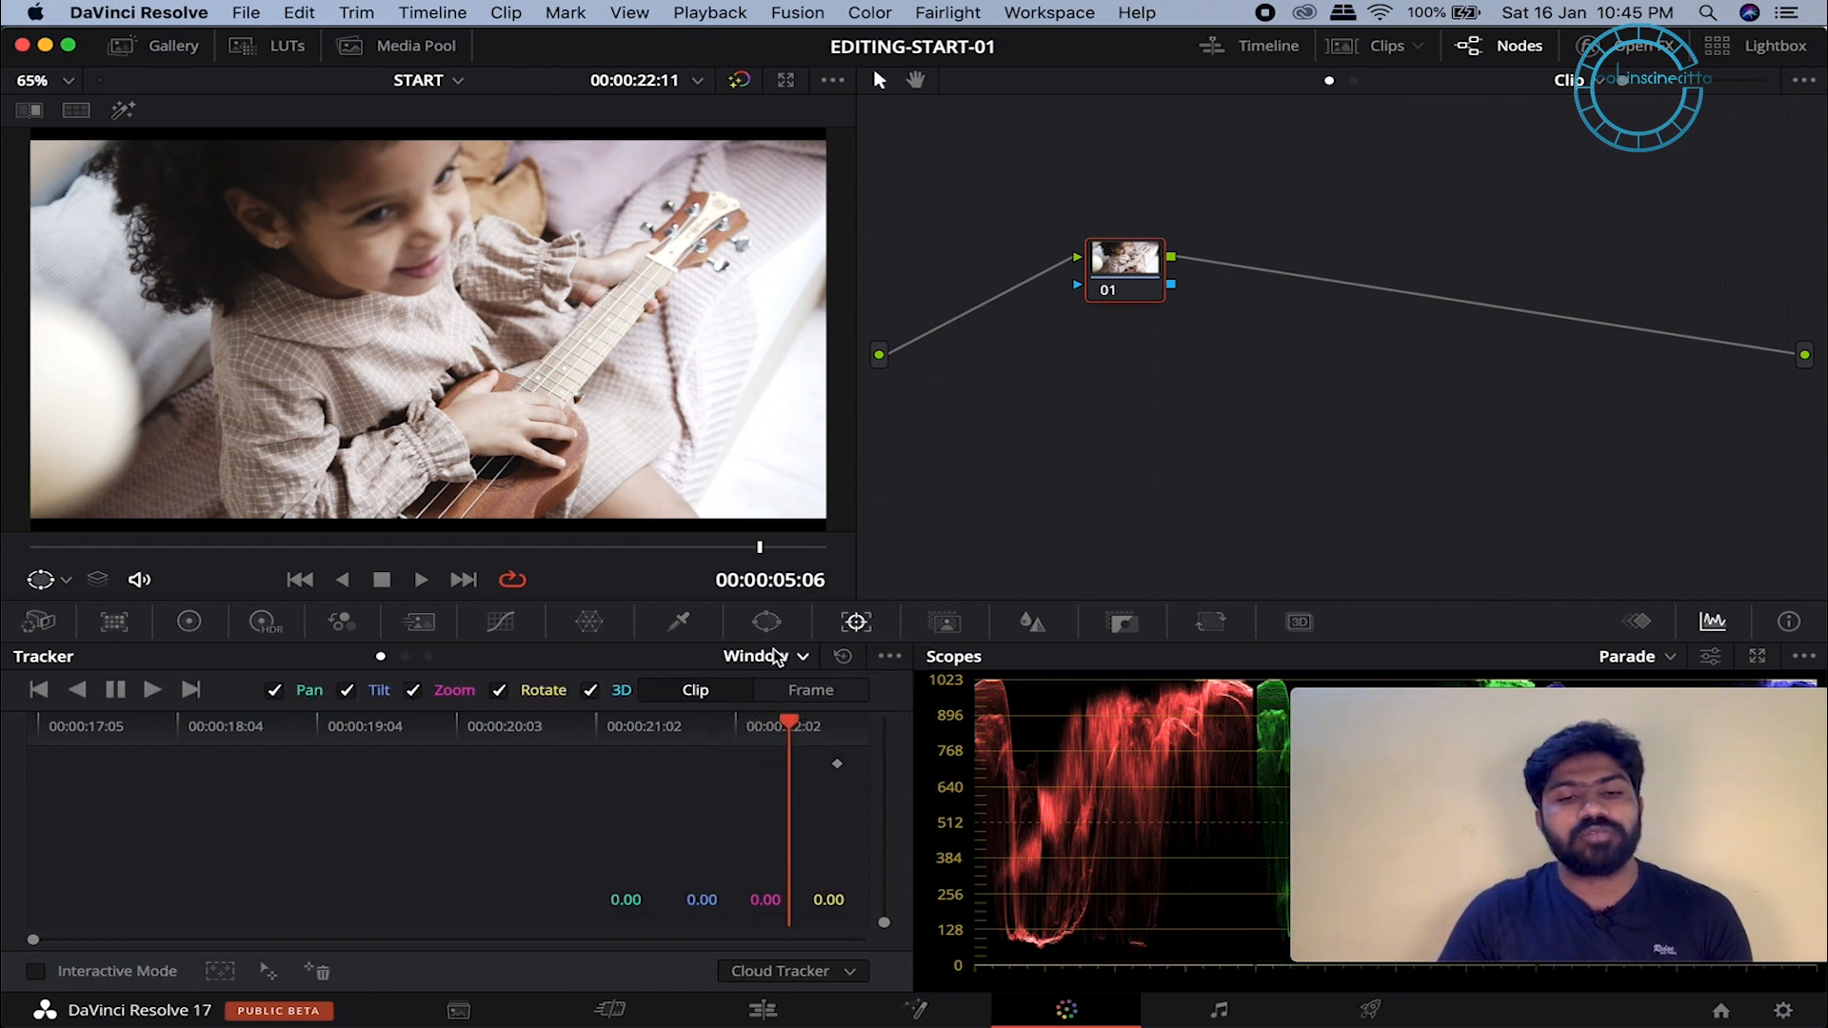
click(778, 659)
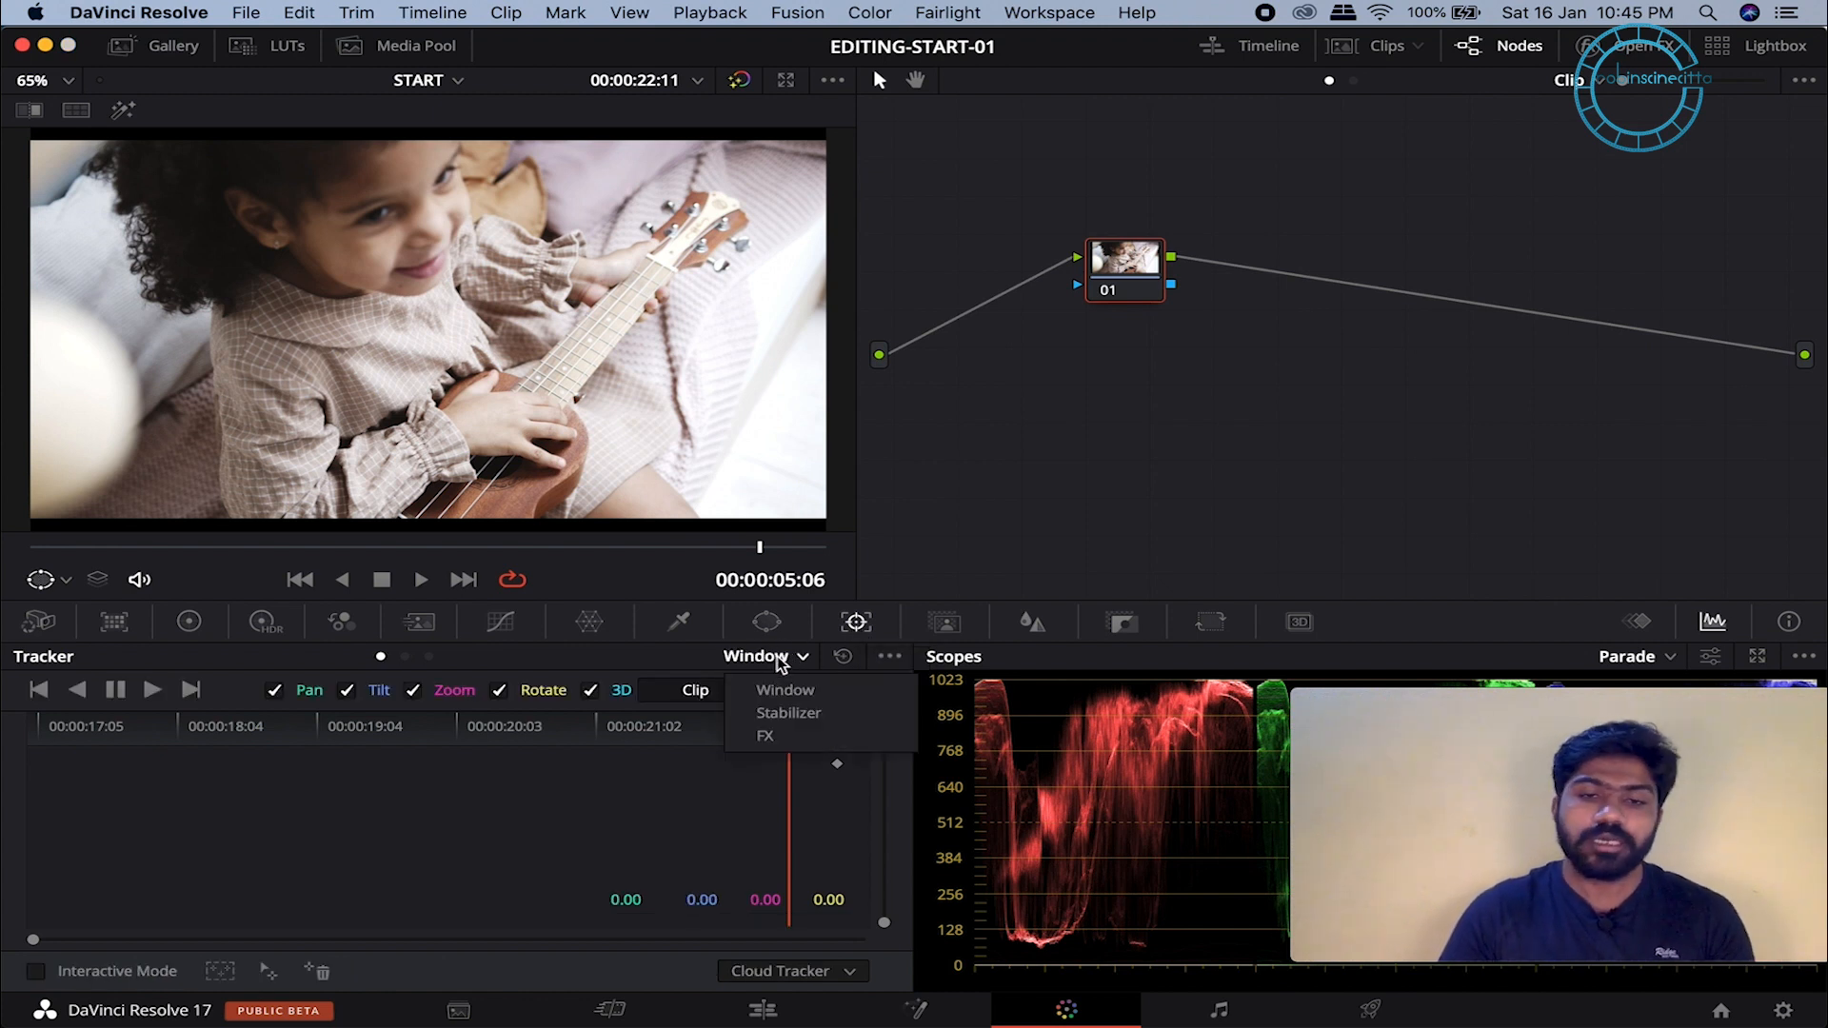
click(786, 714)
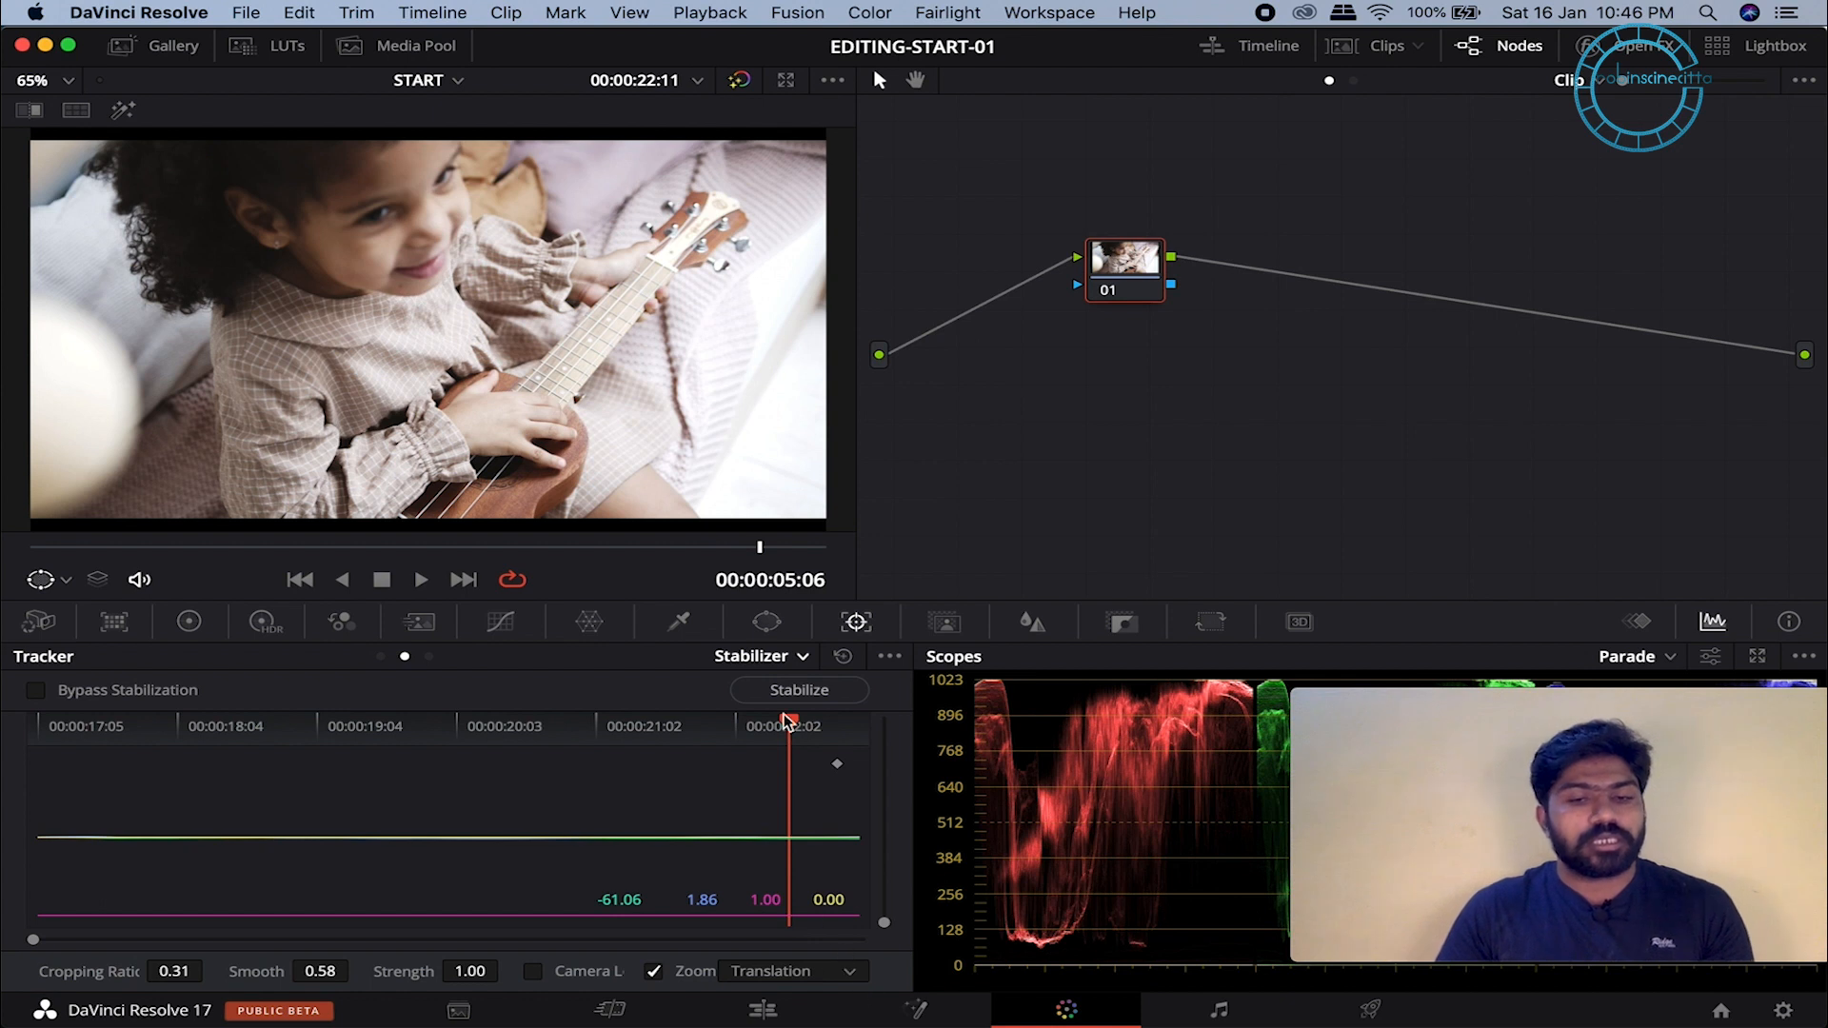
Step: Go to the clip's first frame and examine the Stabilizer's mode options, keeping Translation
click(38, 752)
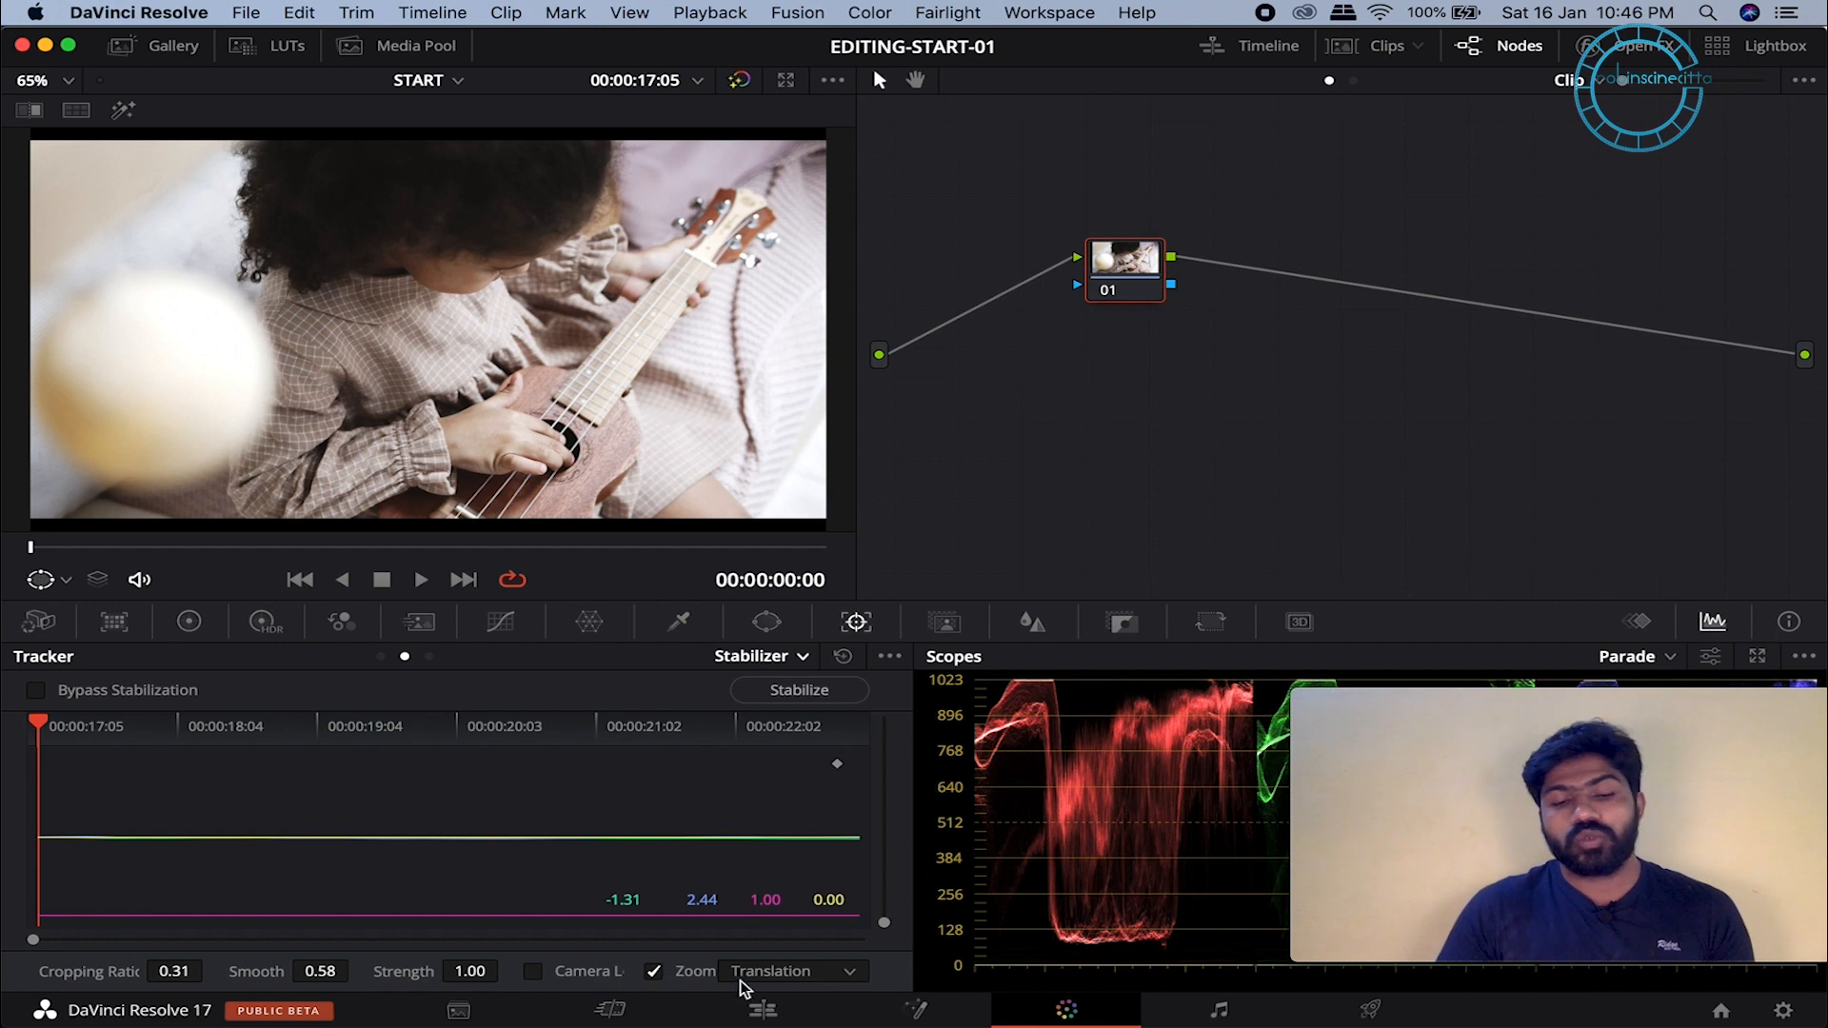
click(802, 971)
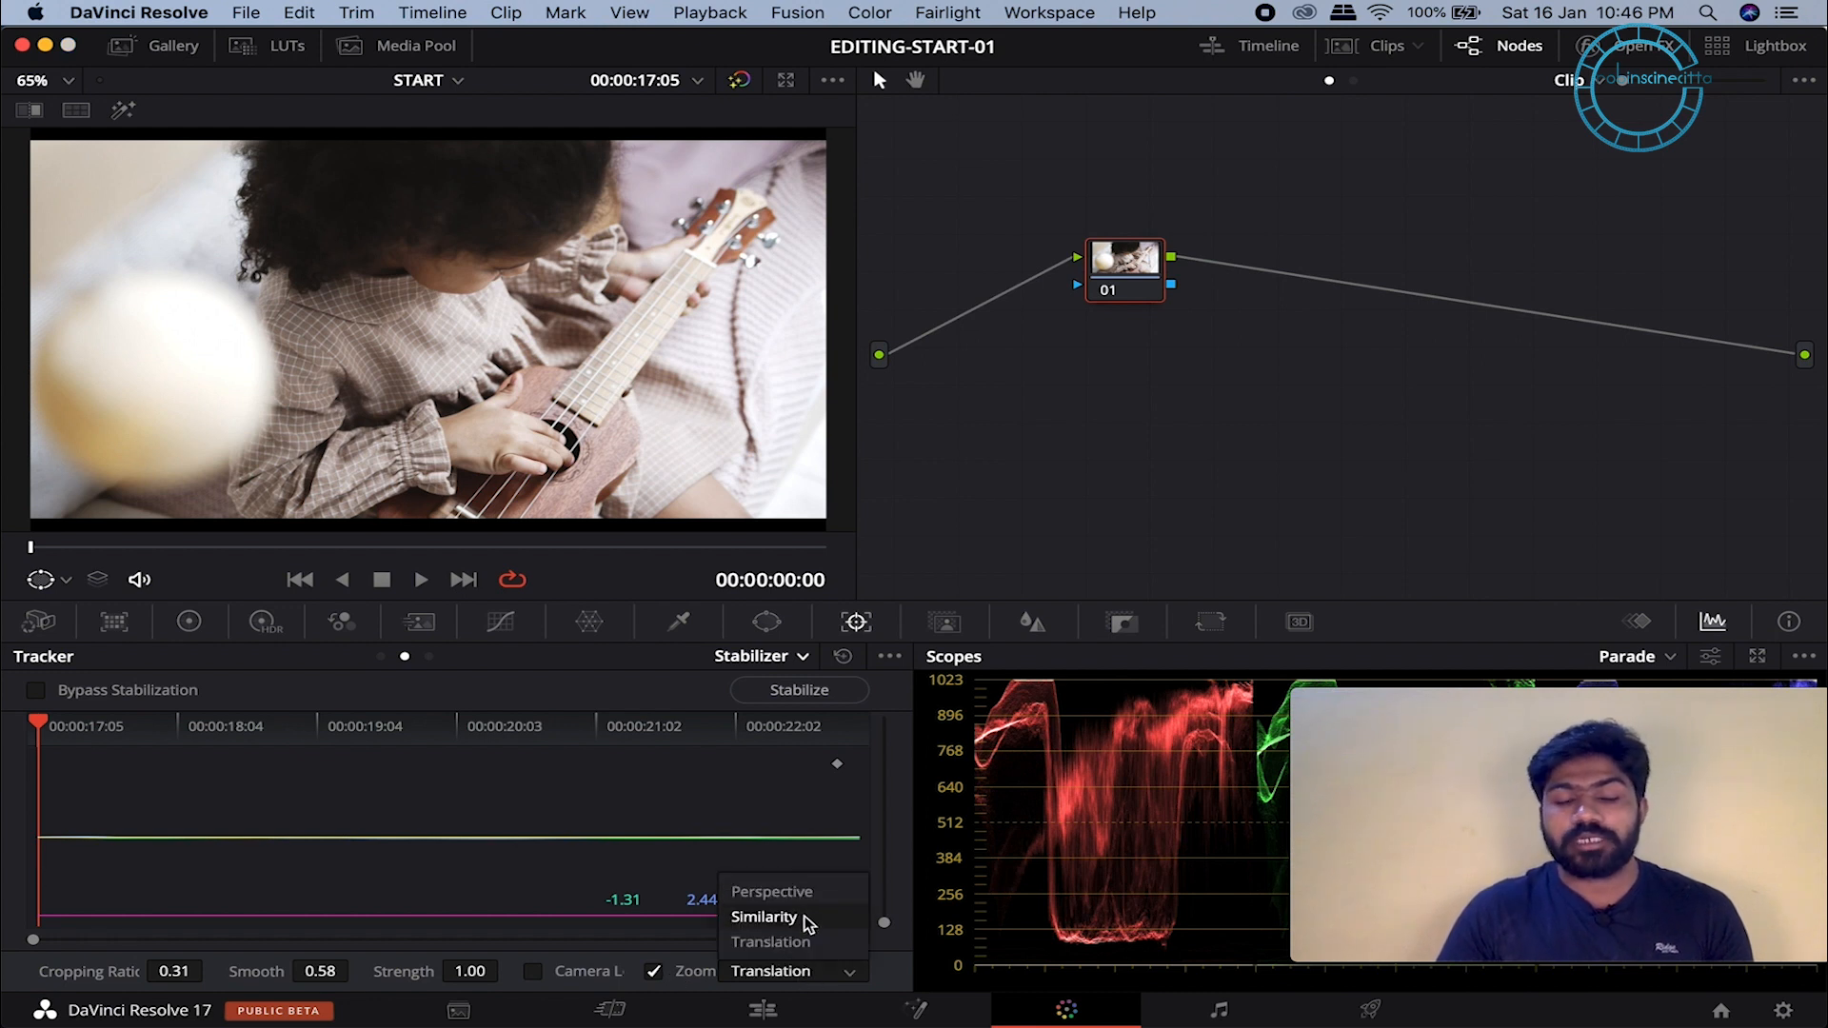
click(426, 878)
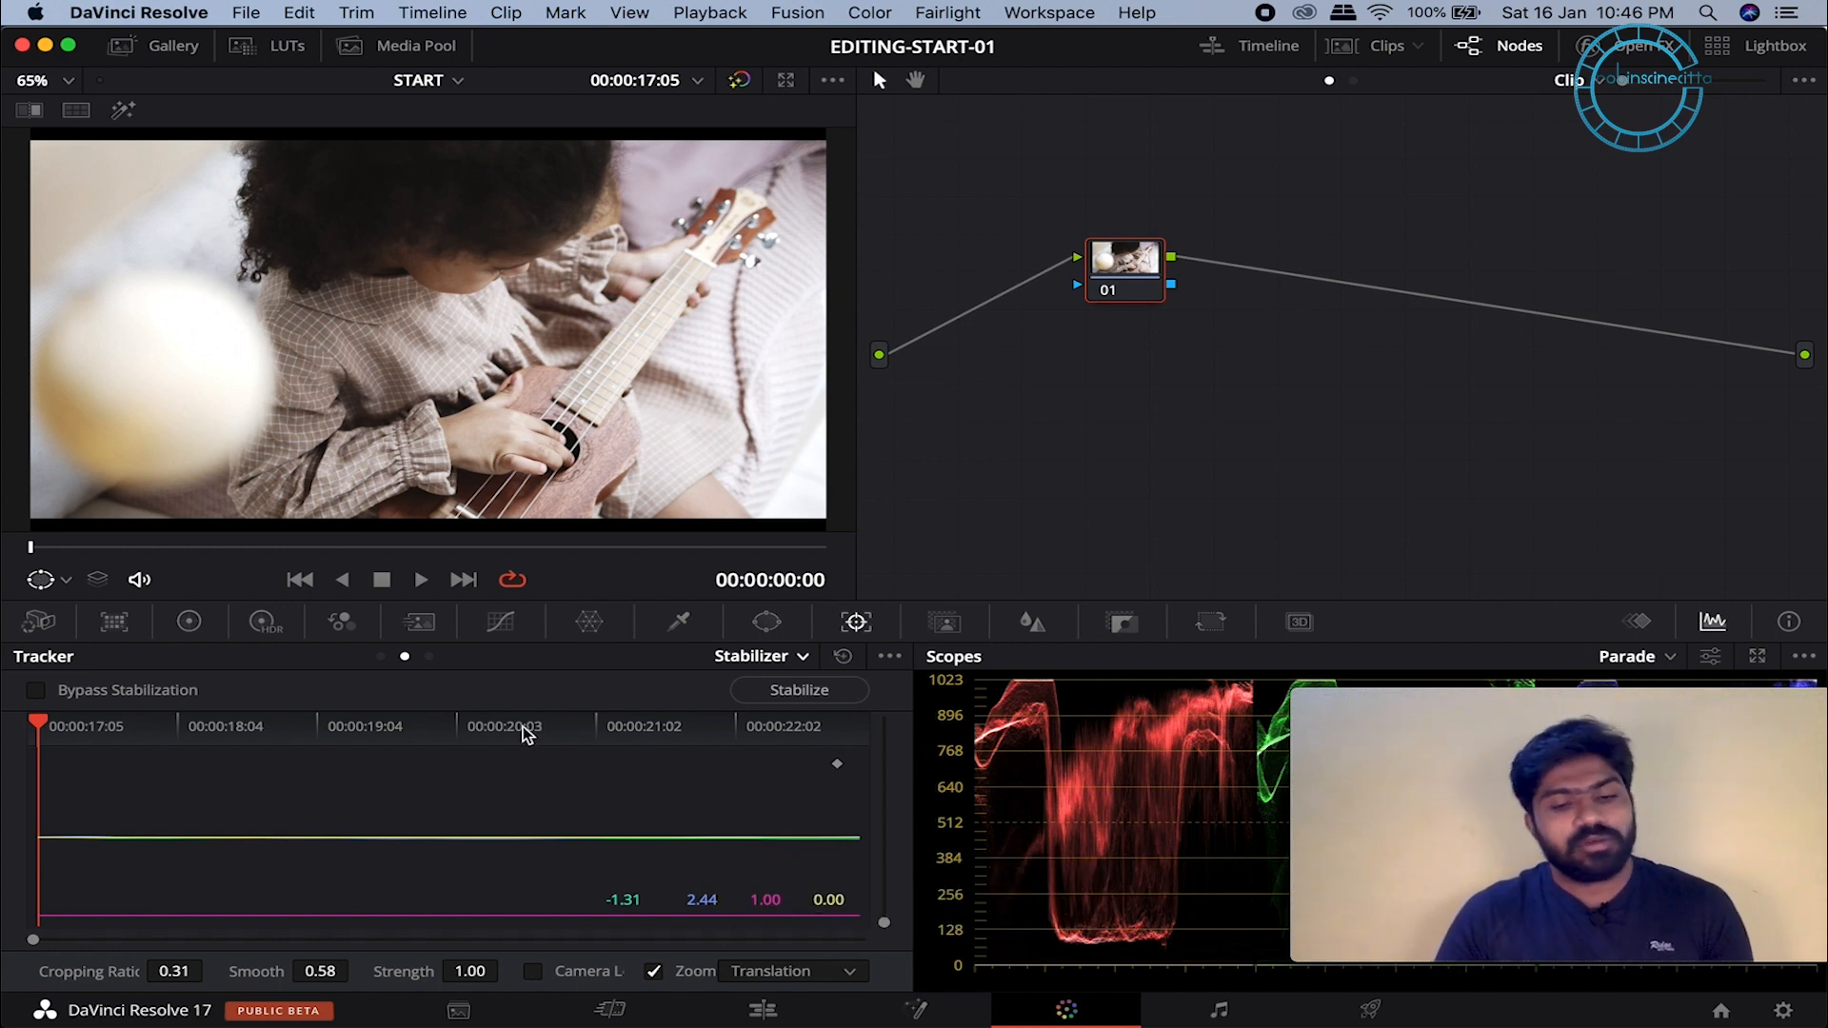
Step: Return to the Edit page and move the playhead onto the Pexels Videos 2364297.mp4 clip
click(767, 1009)
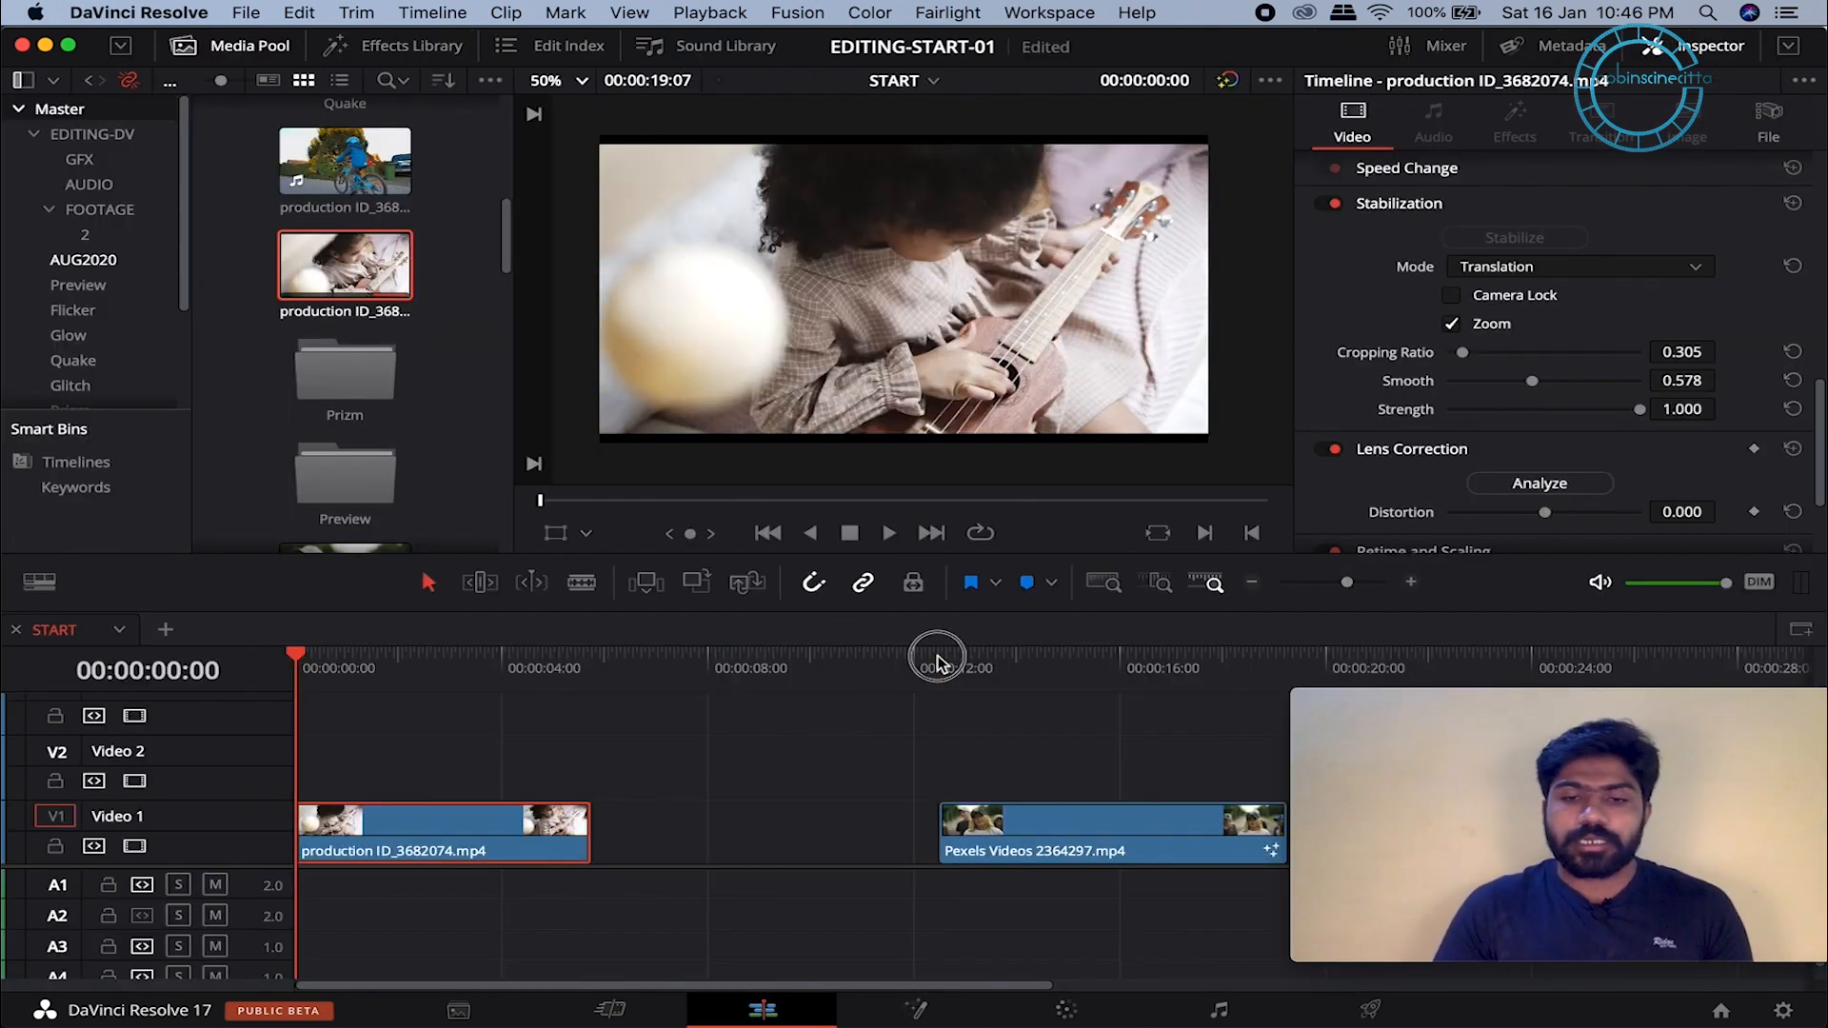
drag(936, 657, 1001, 664)
scroll(1001, 666, right, 5)
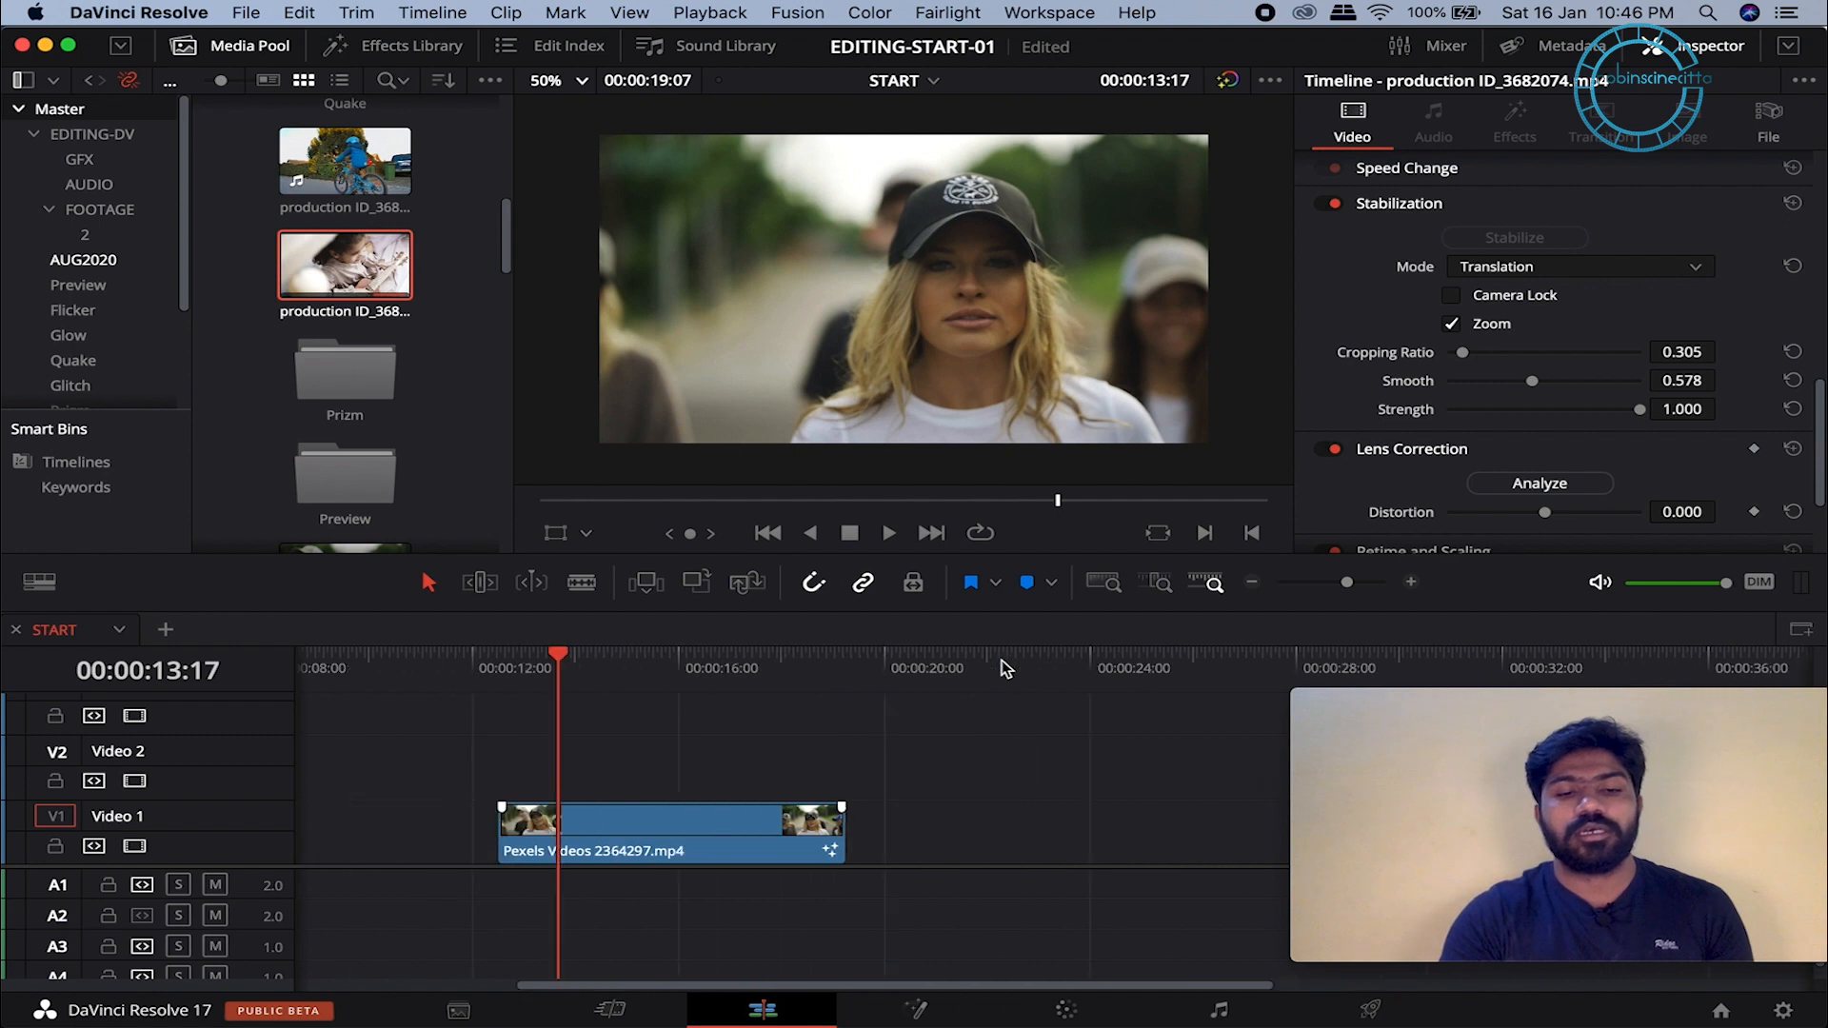
scroll(1001, 666, left, 2)
right_click(1002, 663)
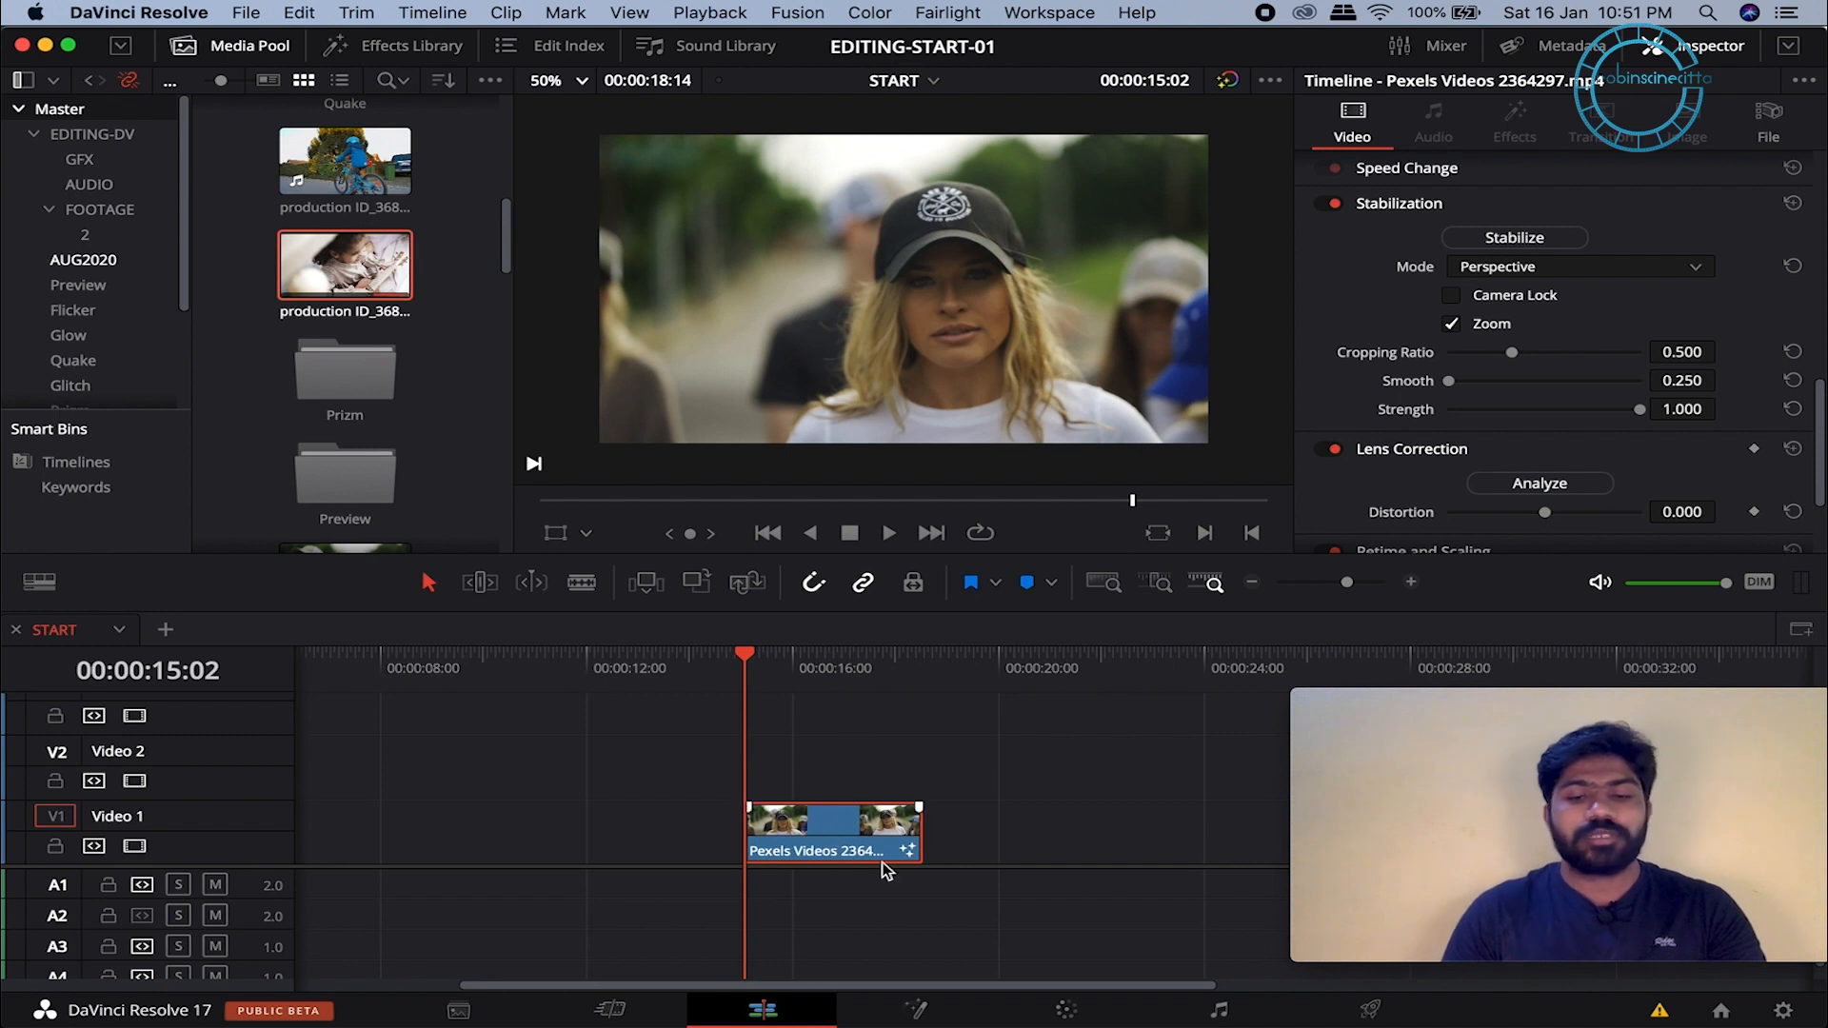
Step: Open the selected clip on the Fusion page and add a Planar Tracker node after MediaIn1
click(917, 1011)
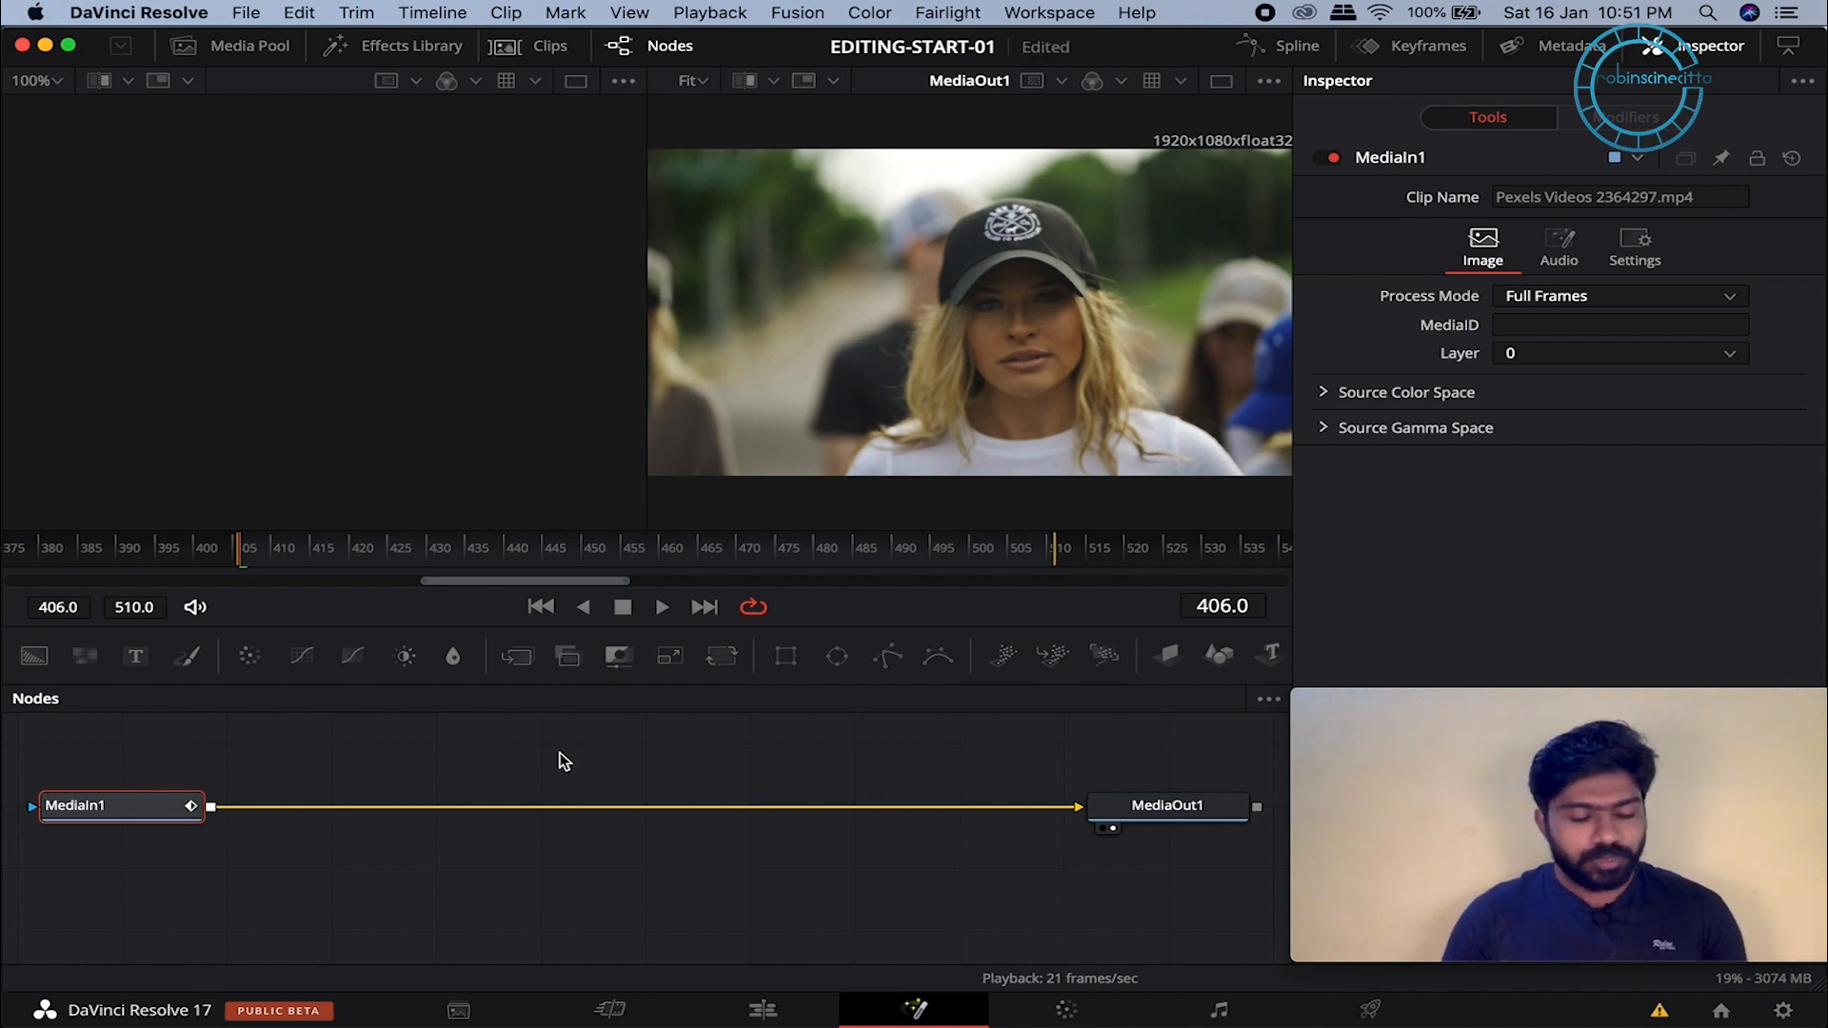
key(shift+space)
text(Transform)
key(BackSpace)
key(BackSpace)
key(BackSpace)
key(BackSpace)
key(BackSpace)
key(BackSpace)
key(BackSpace)
key(BackSpace)
key(BackSpace)
text(plaN)
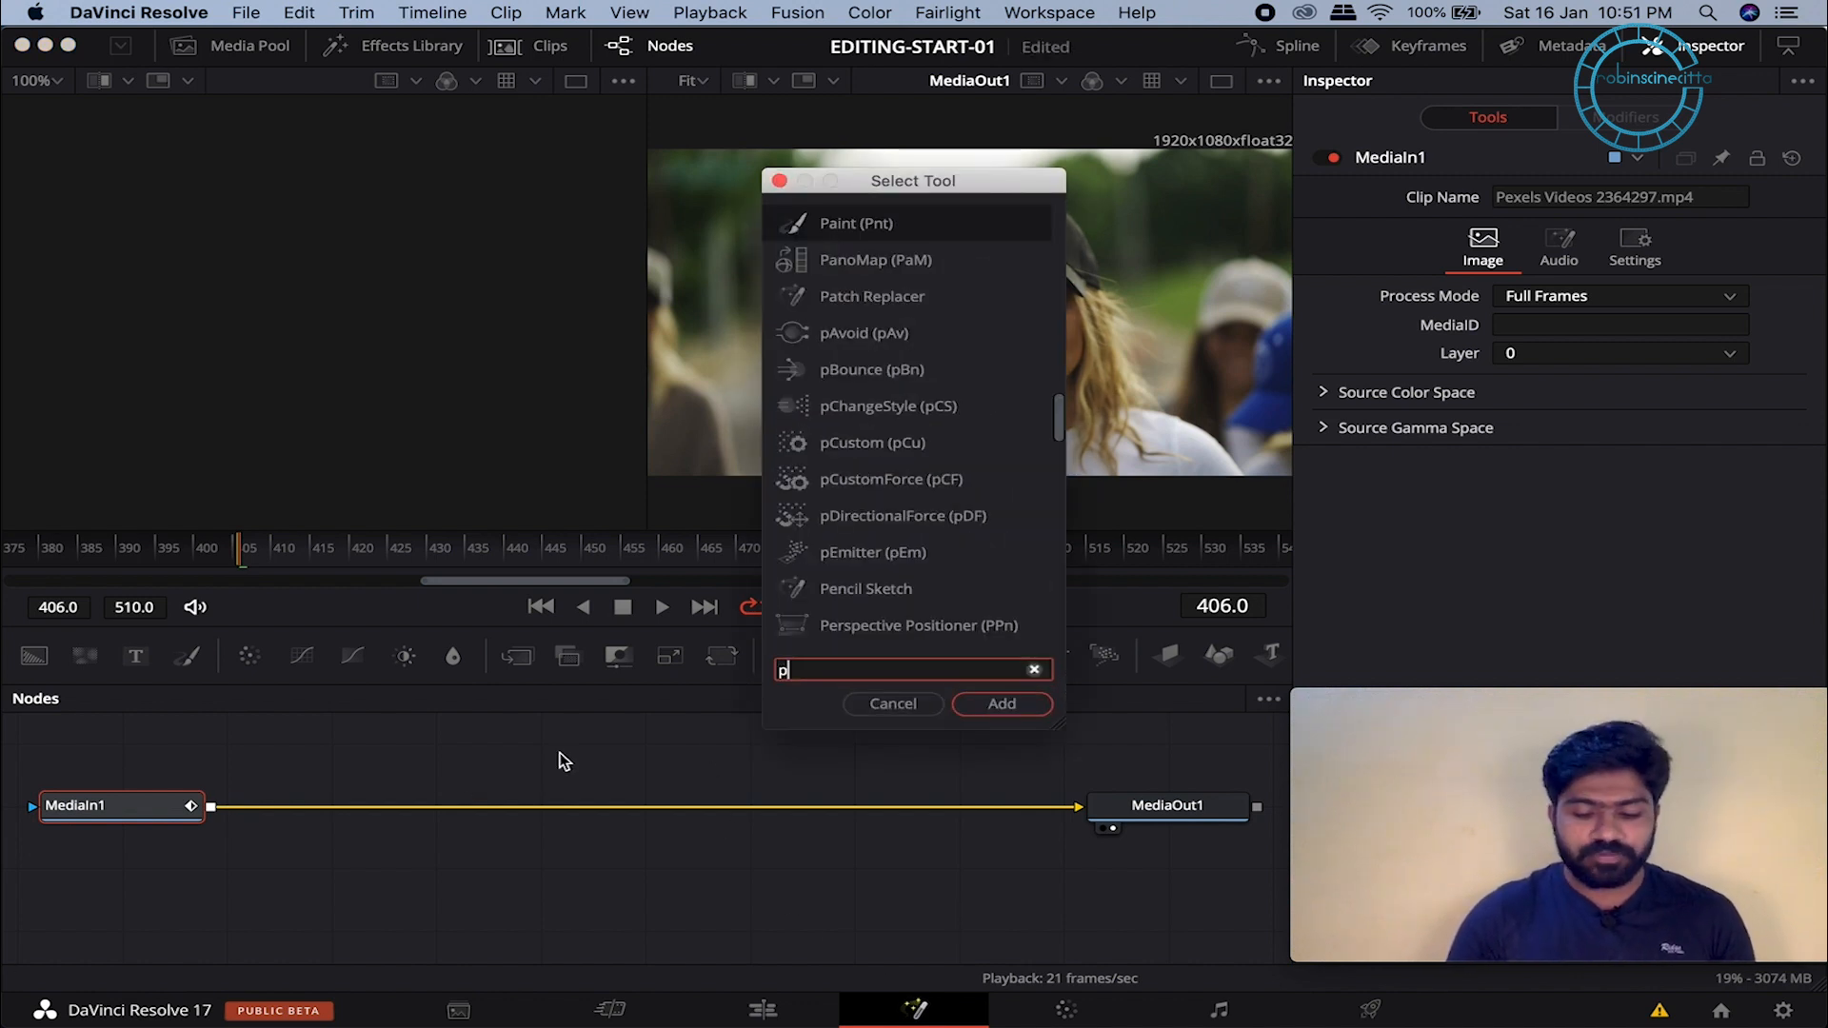
key(BackSpace)
key(BackSpace)
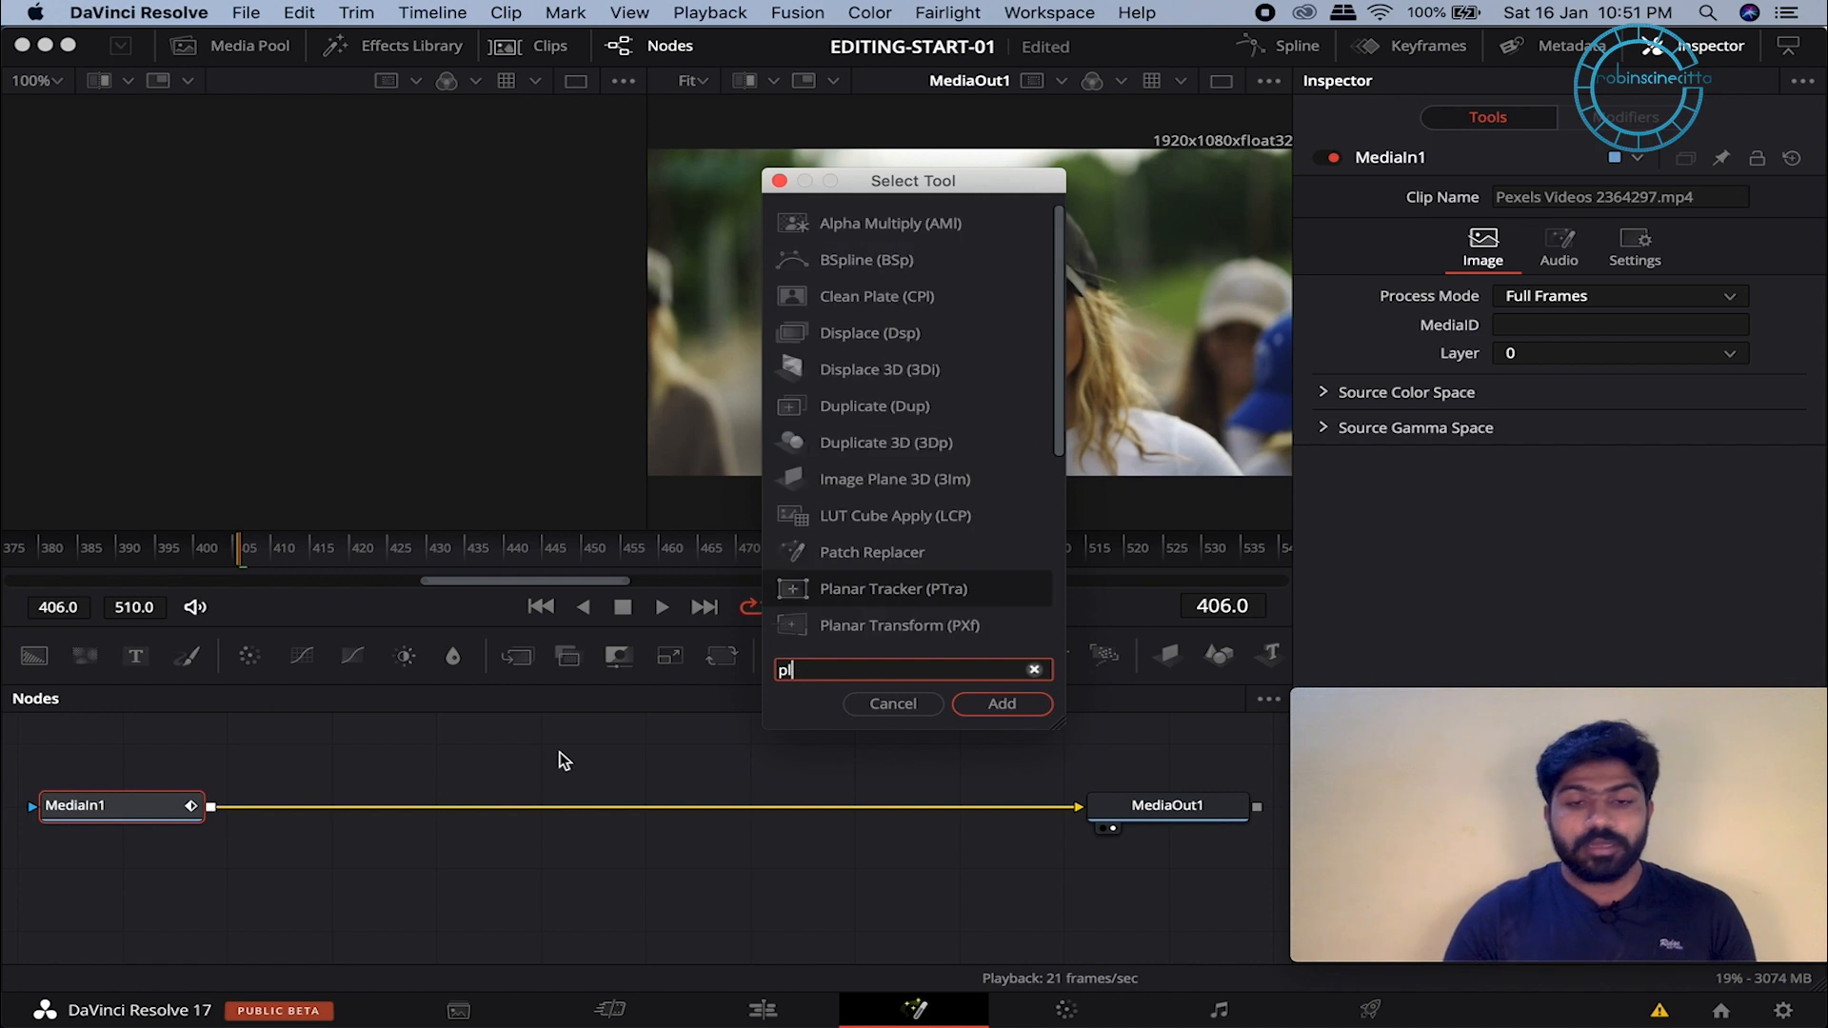
text(AN)
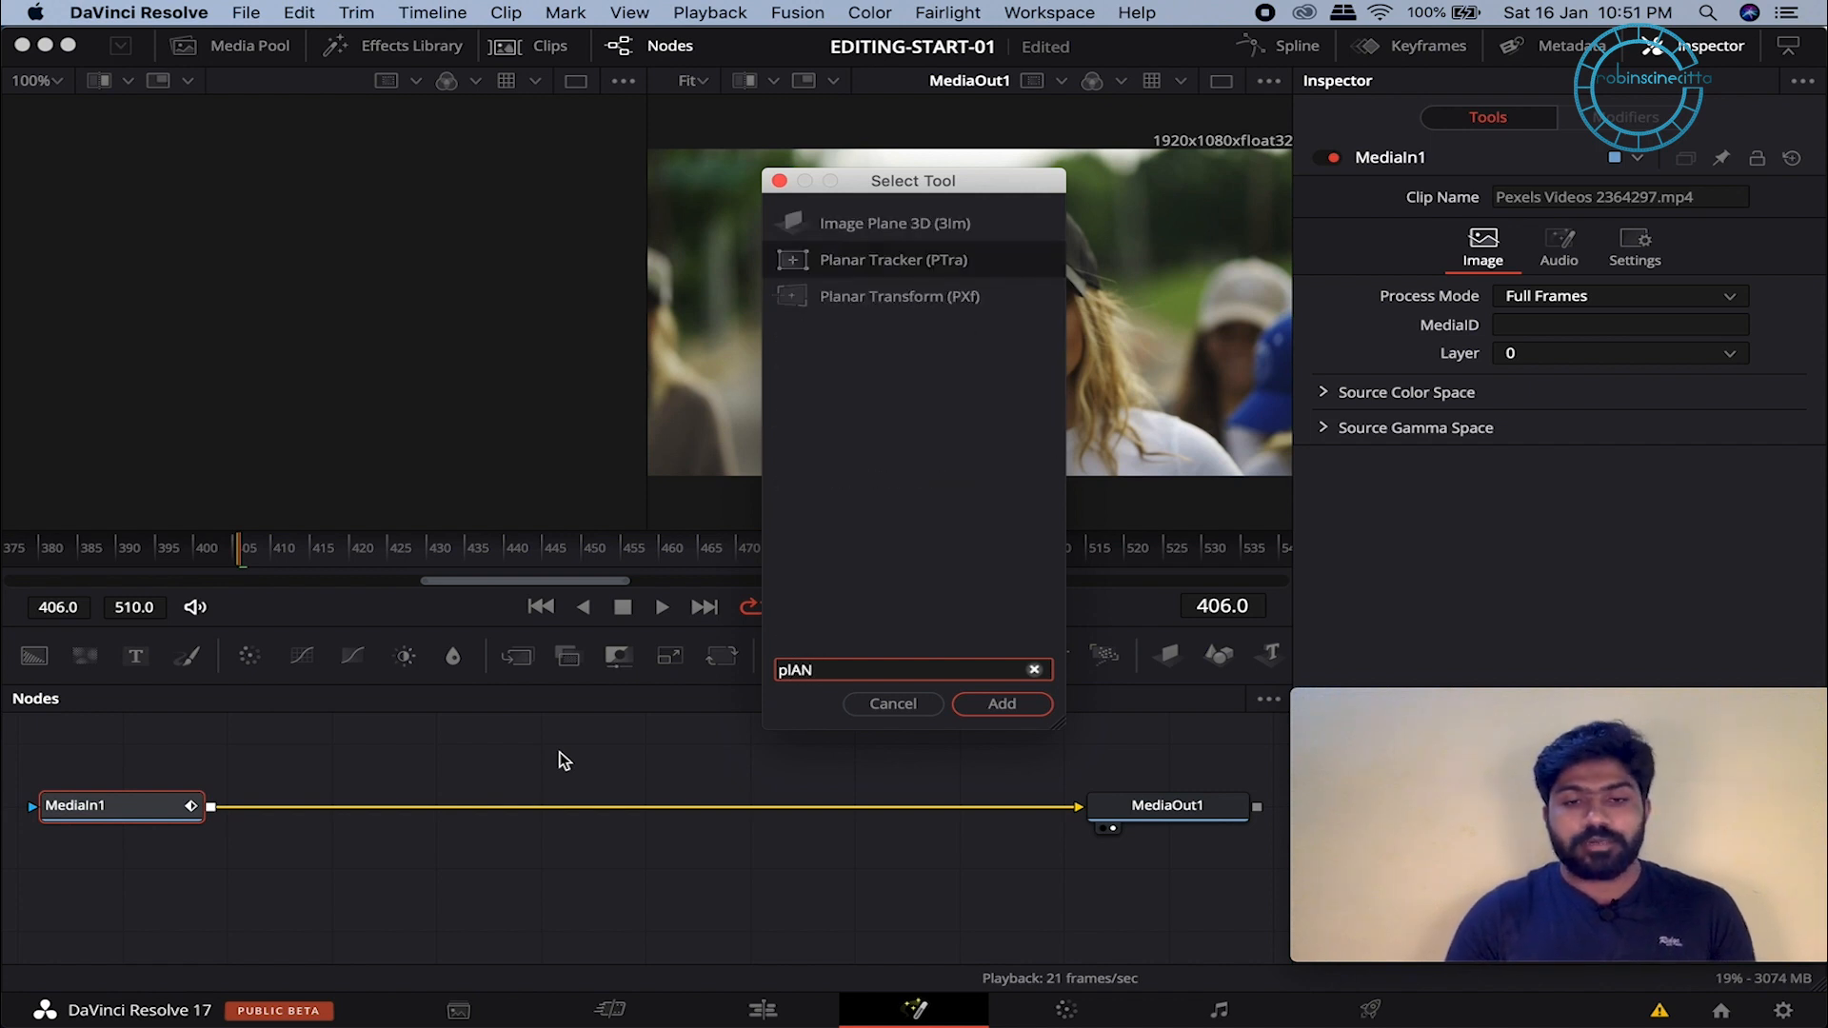
key(BackSpace)
key(BackSpace)
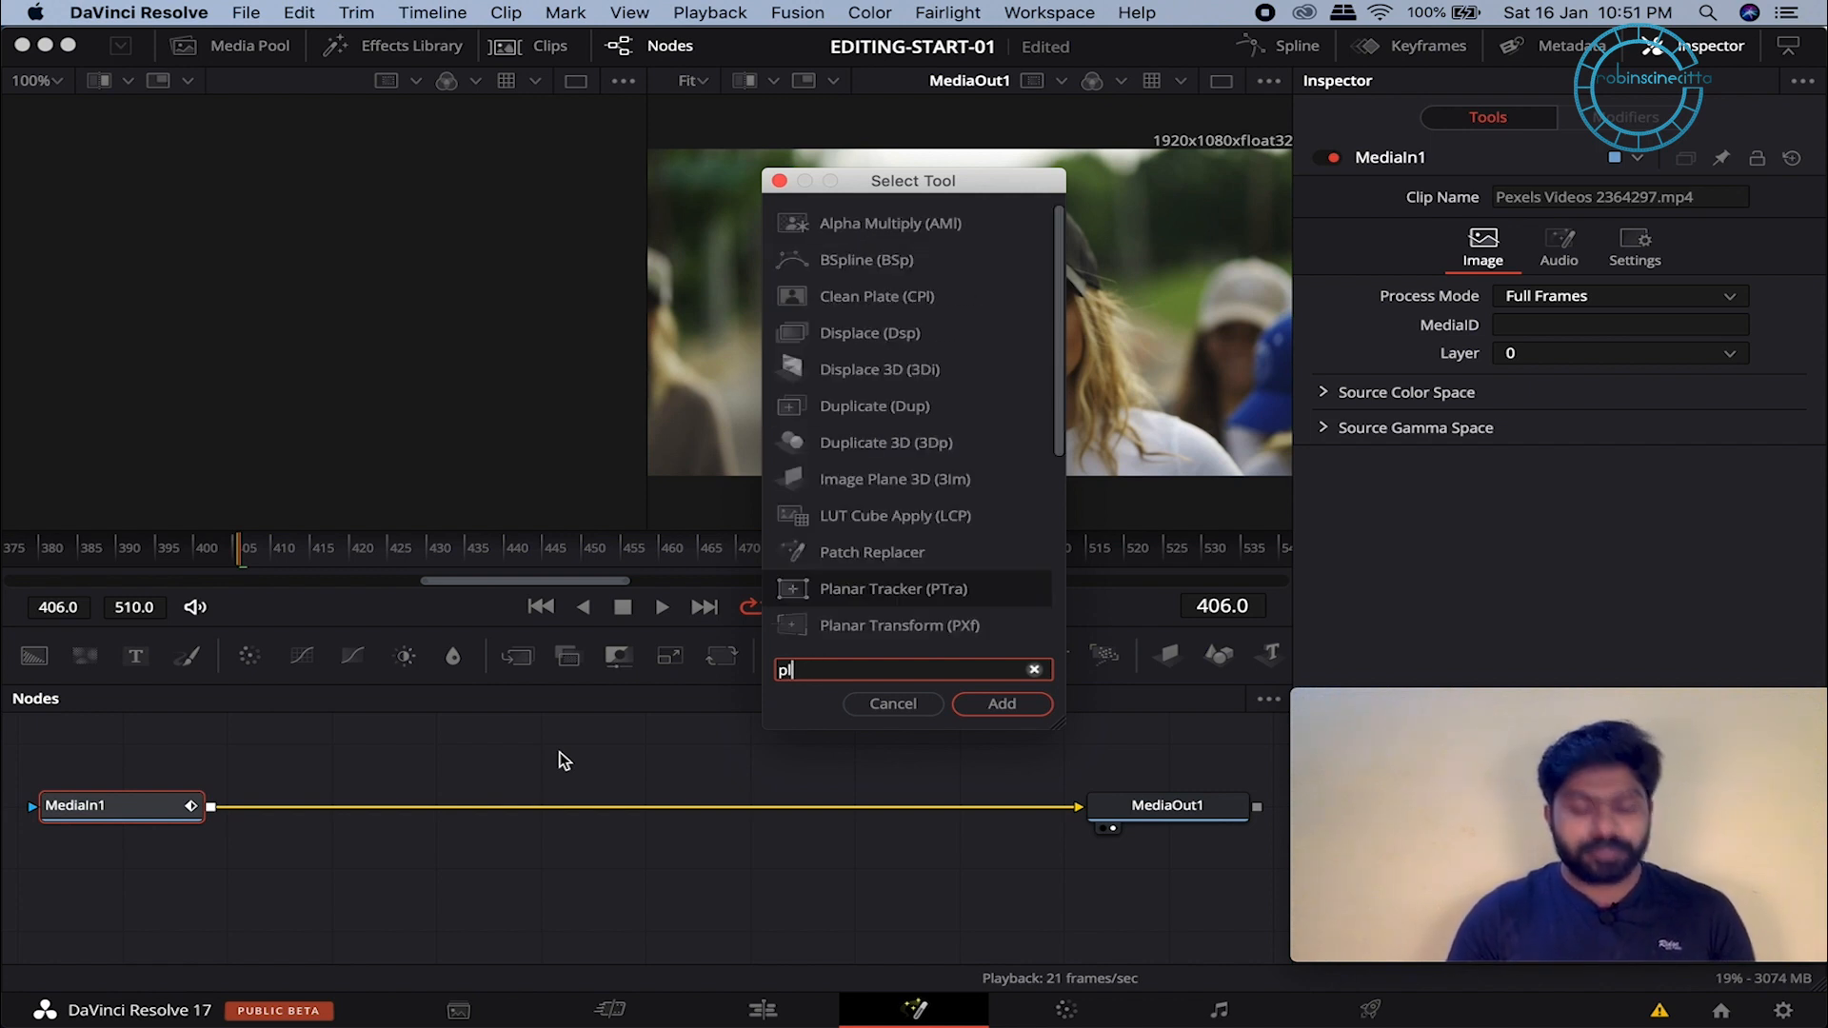
text(ann)
key(BackSpace)
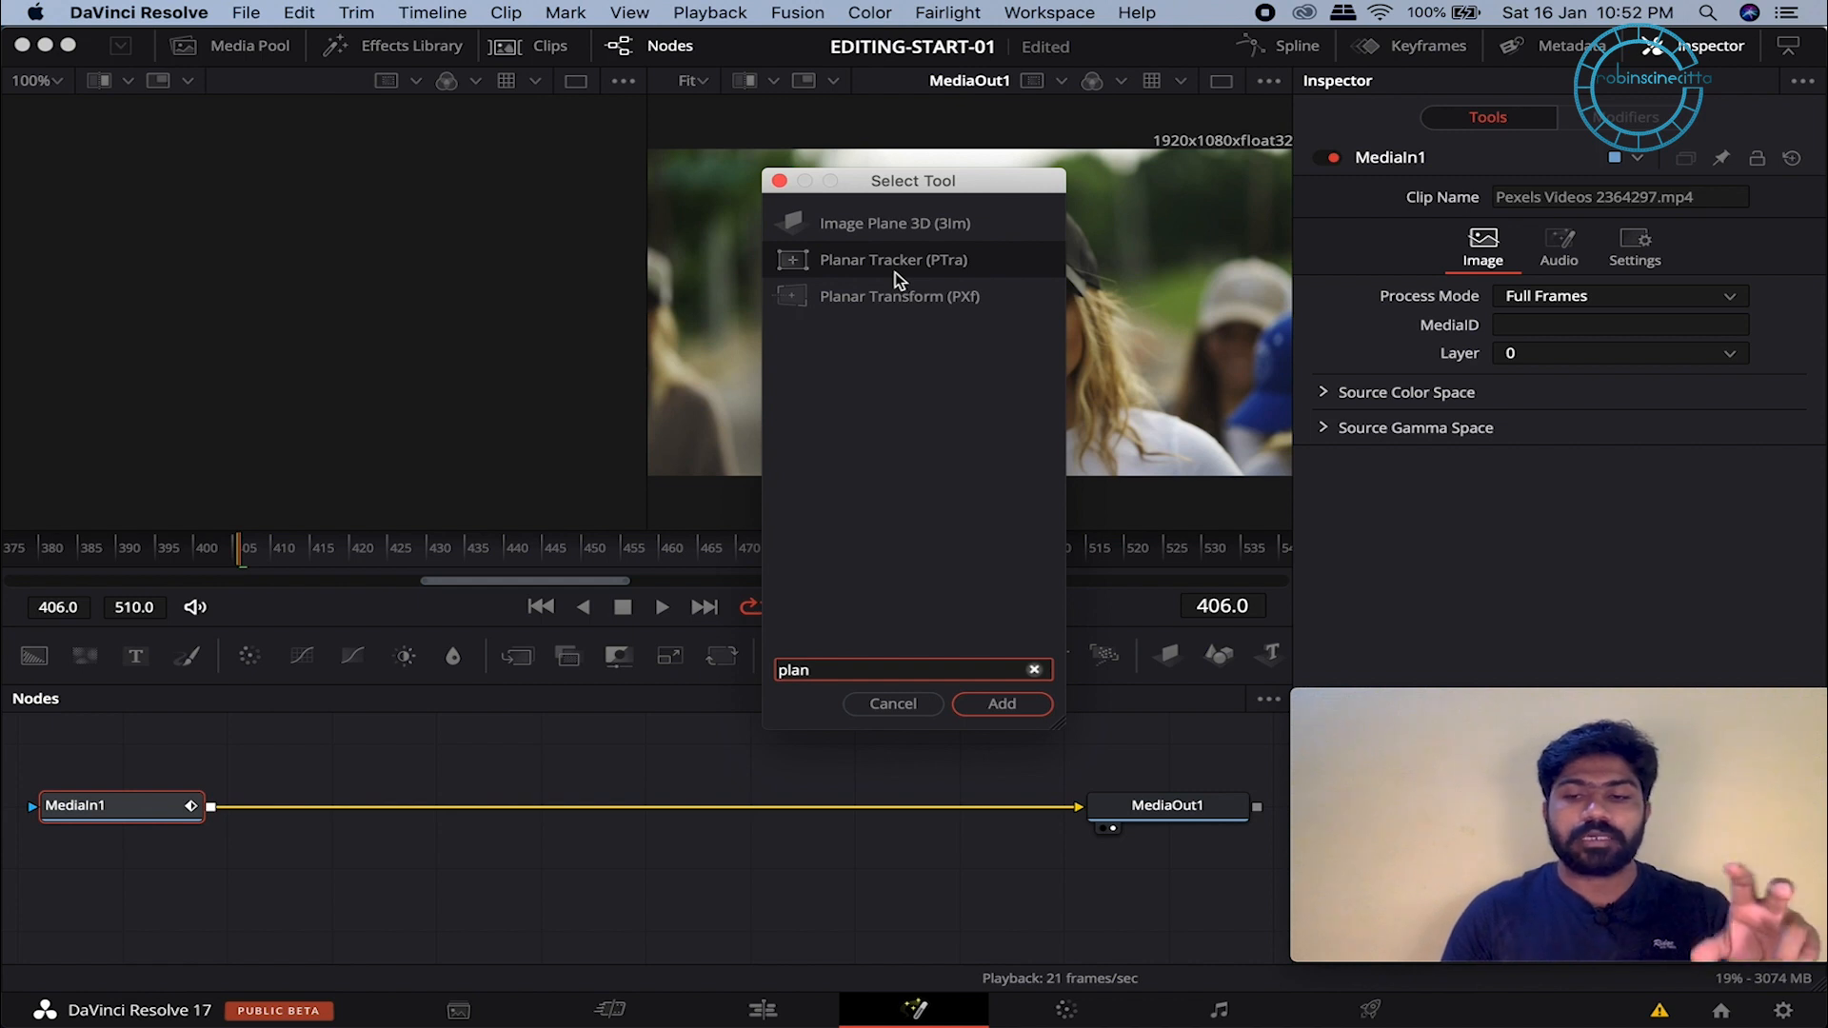
click(1019, 702)
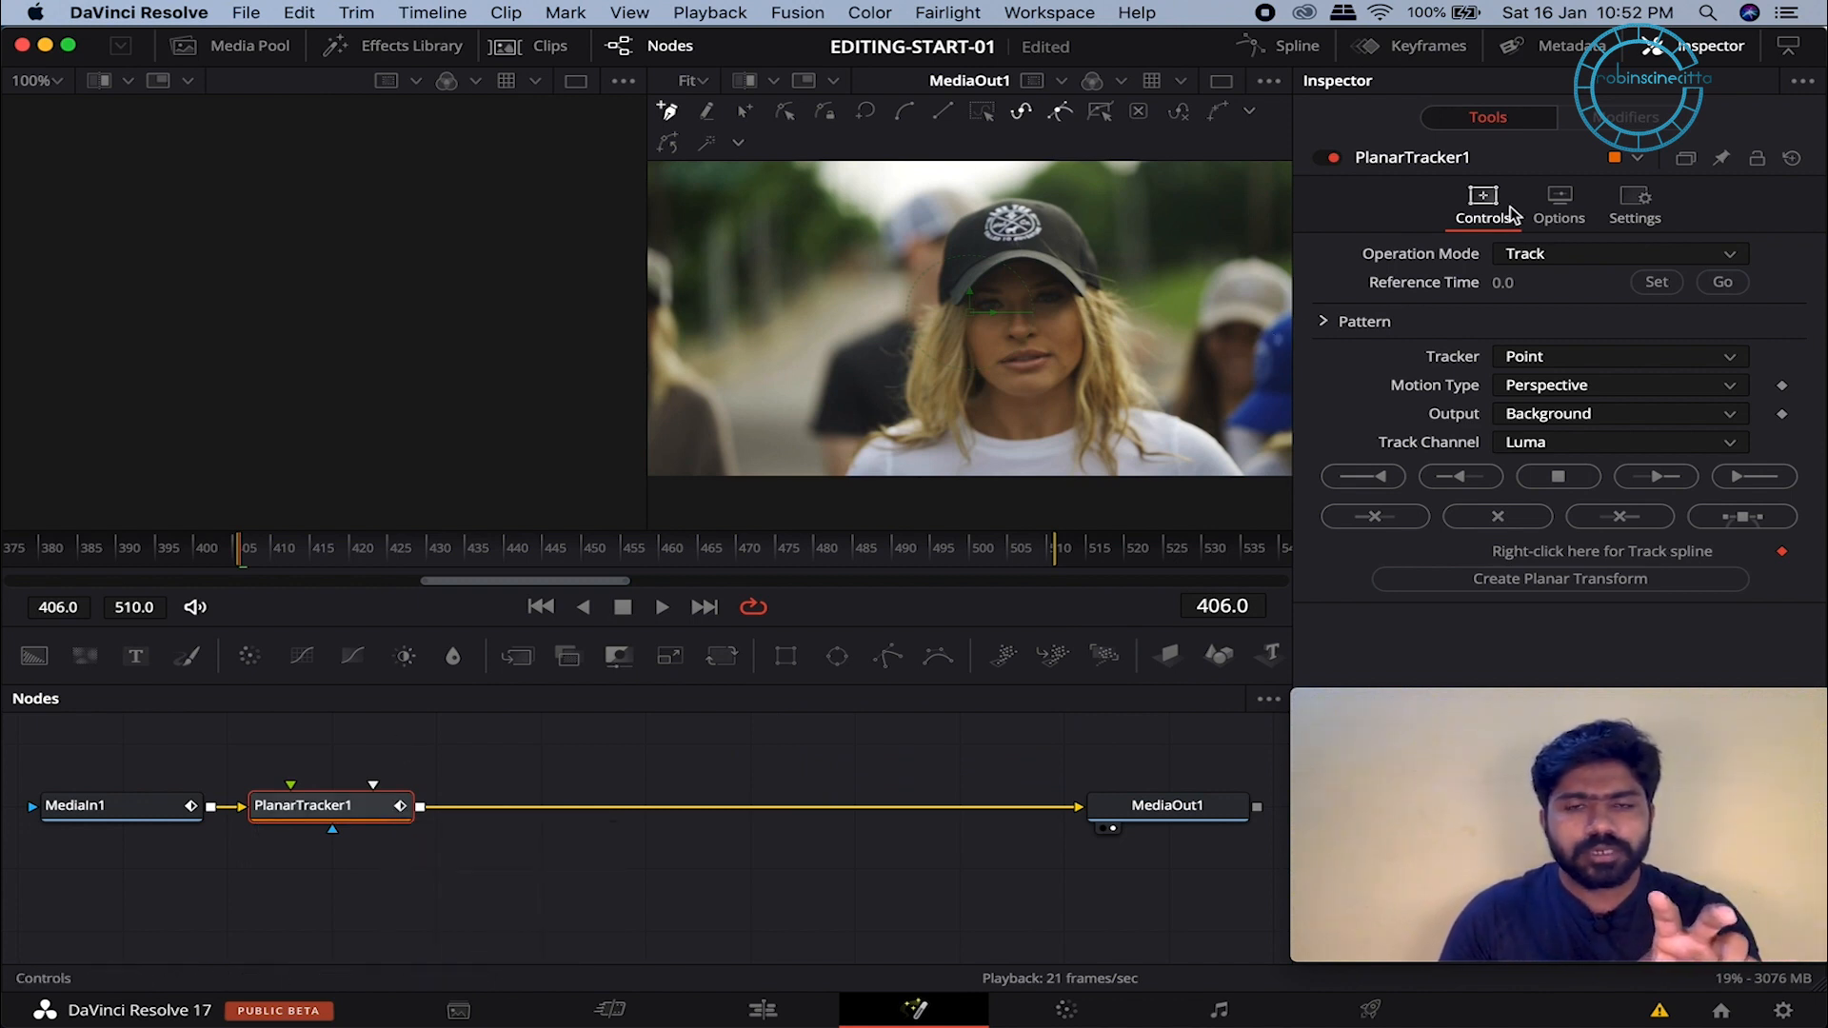
Step: Outline the logo on the woman's black cap with a closed shape as the planar tracking pattern
click(986, 217)
click(1027, 207)
click(1038, 230)
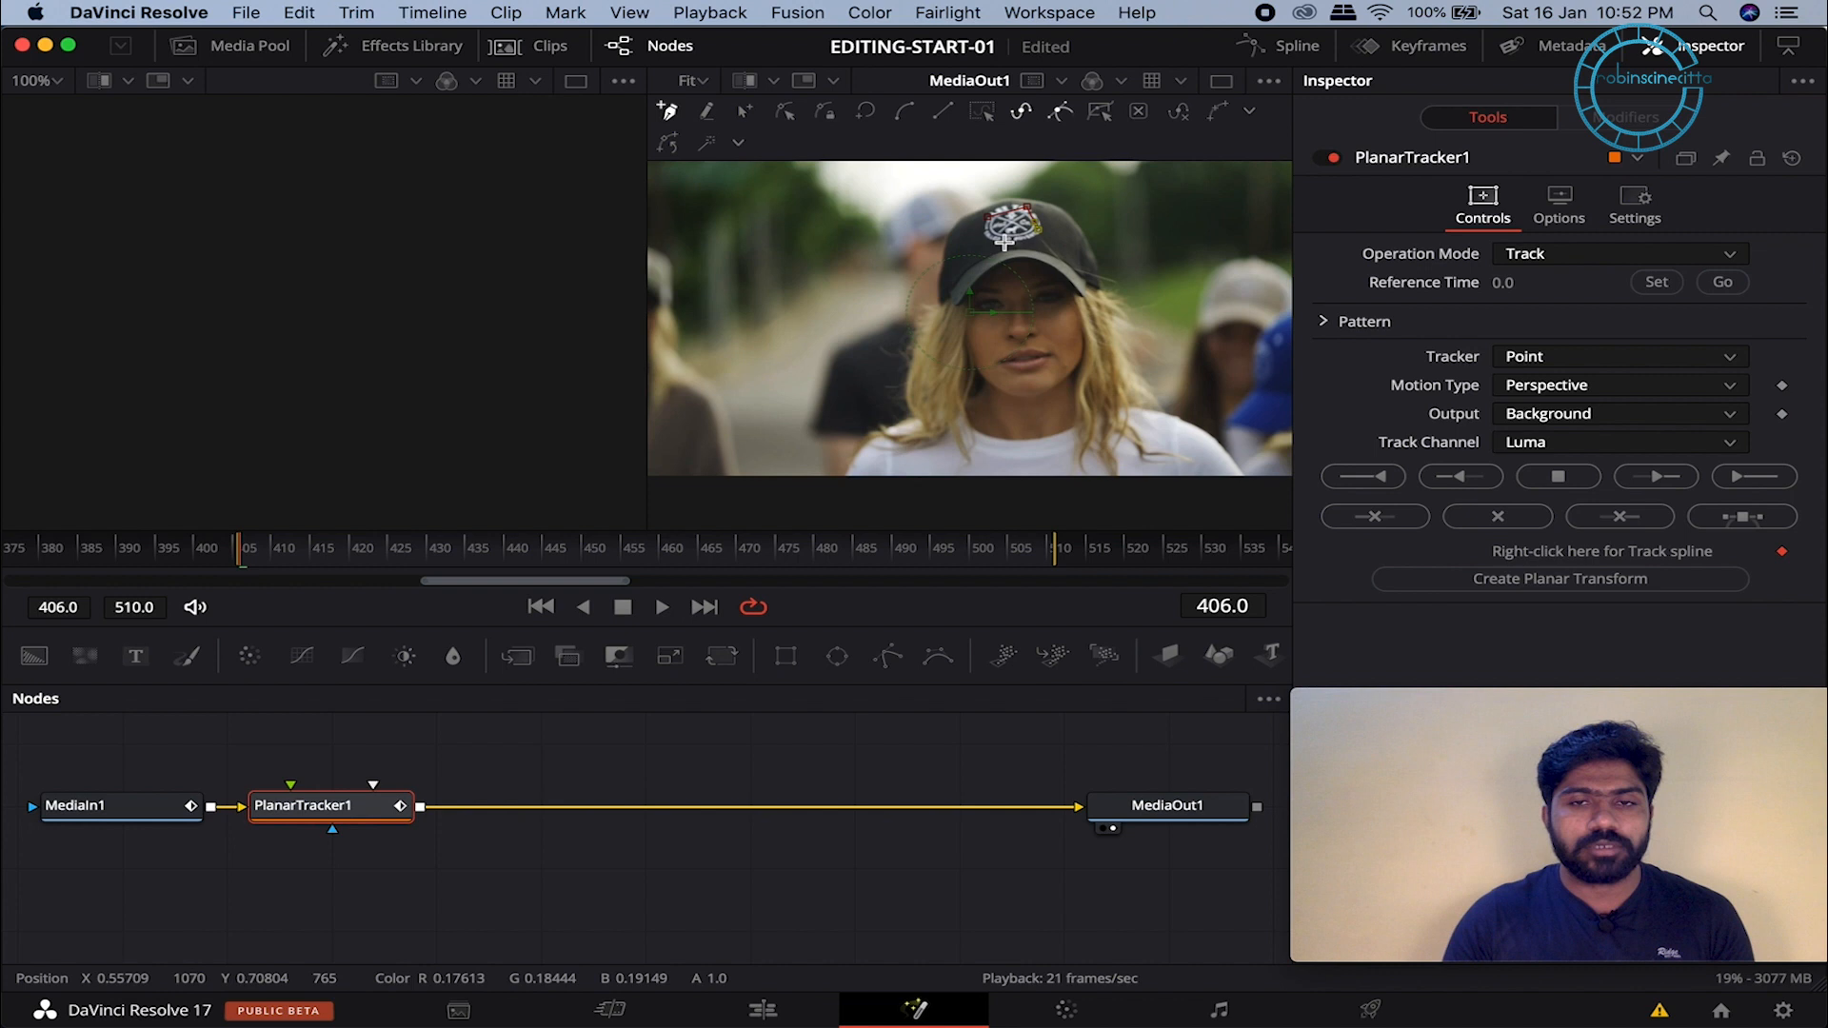
click(986, 217)
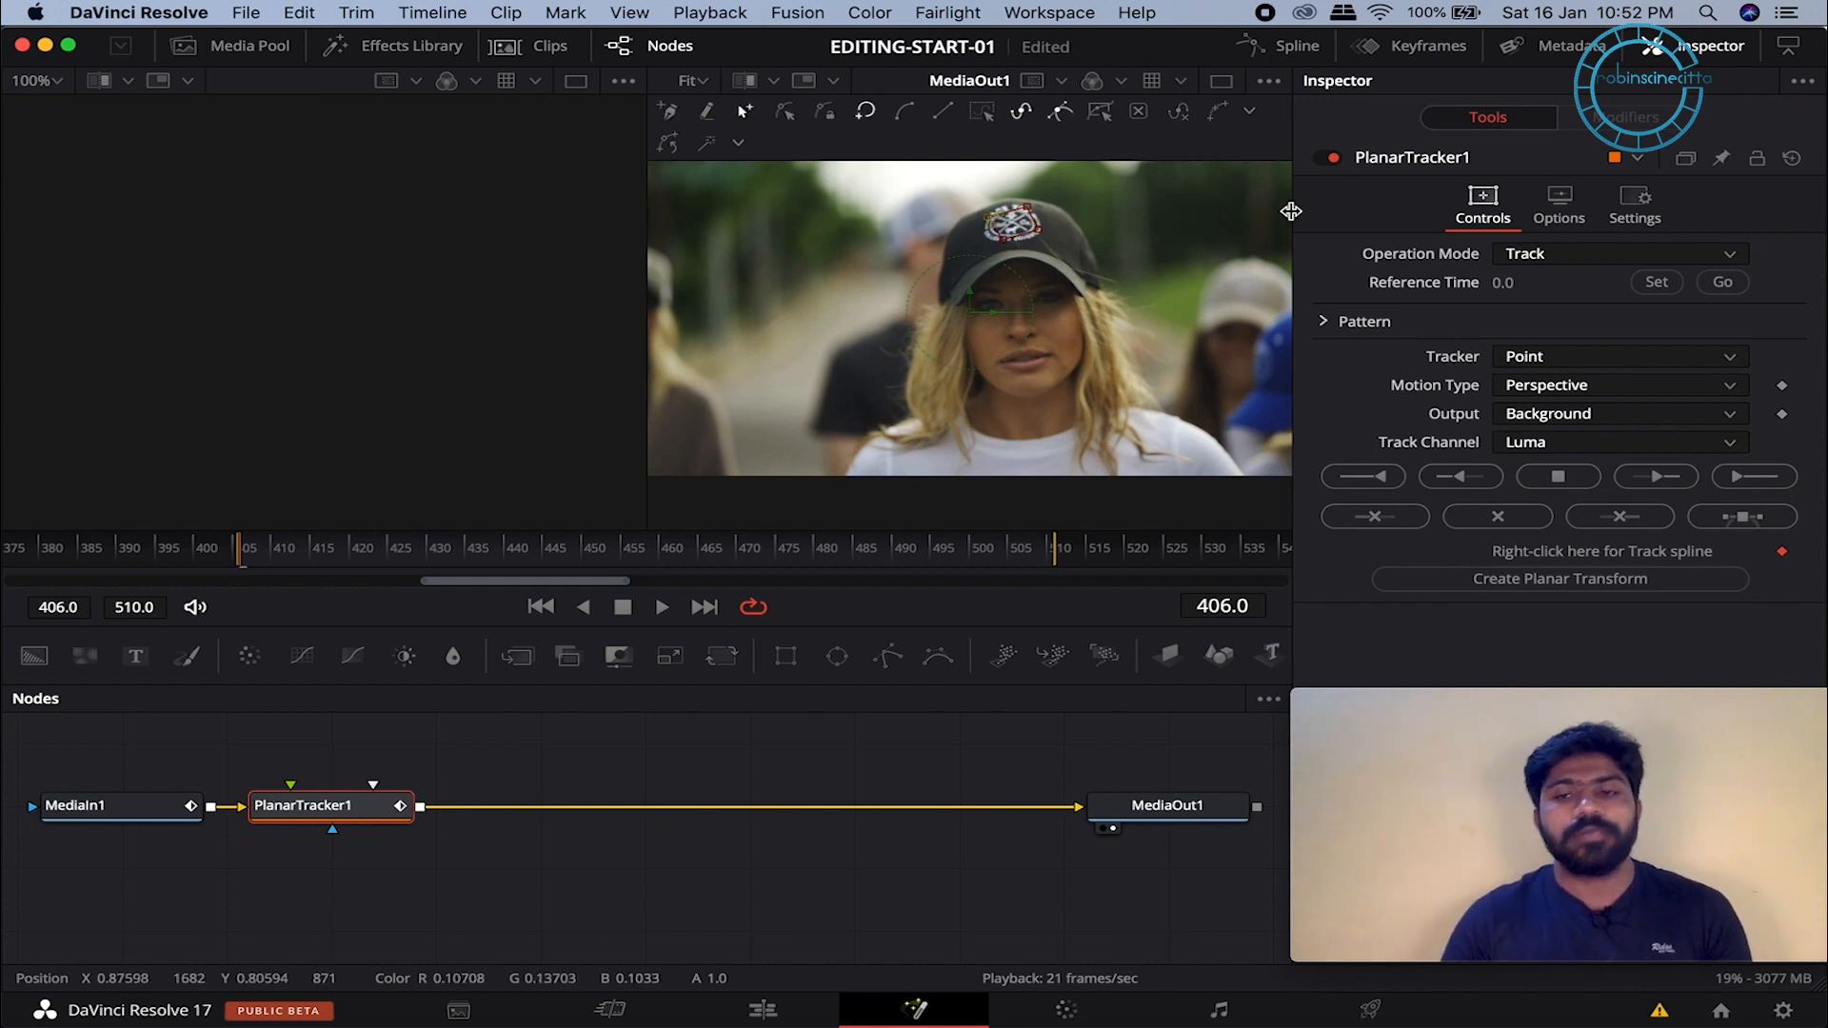
Step: Track the cap logo forward to the clip's end with the Hybrid Point/Area tracker, using frame 406 as reference time
click(1554, 359)
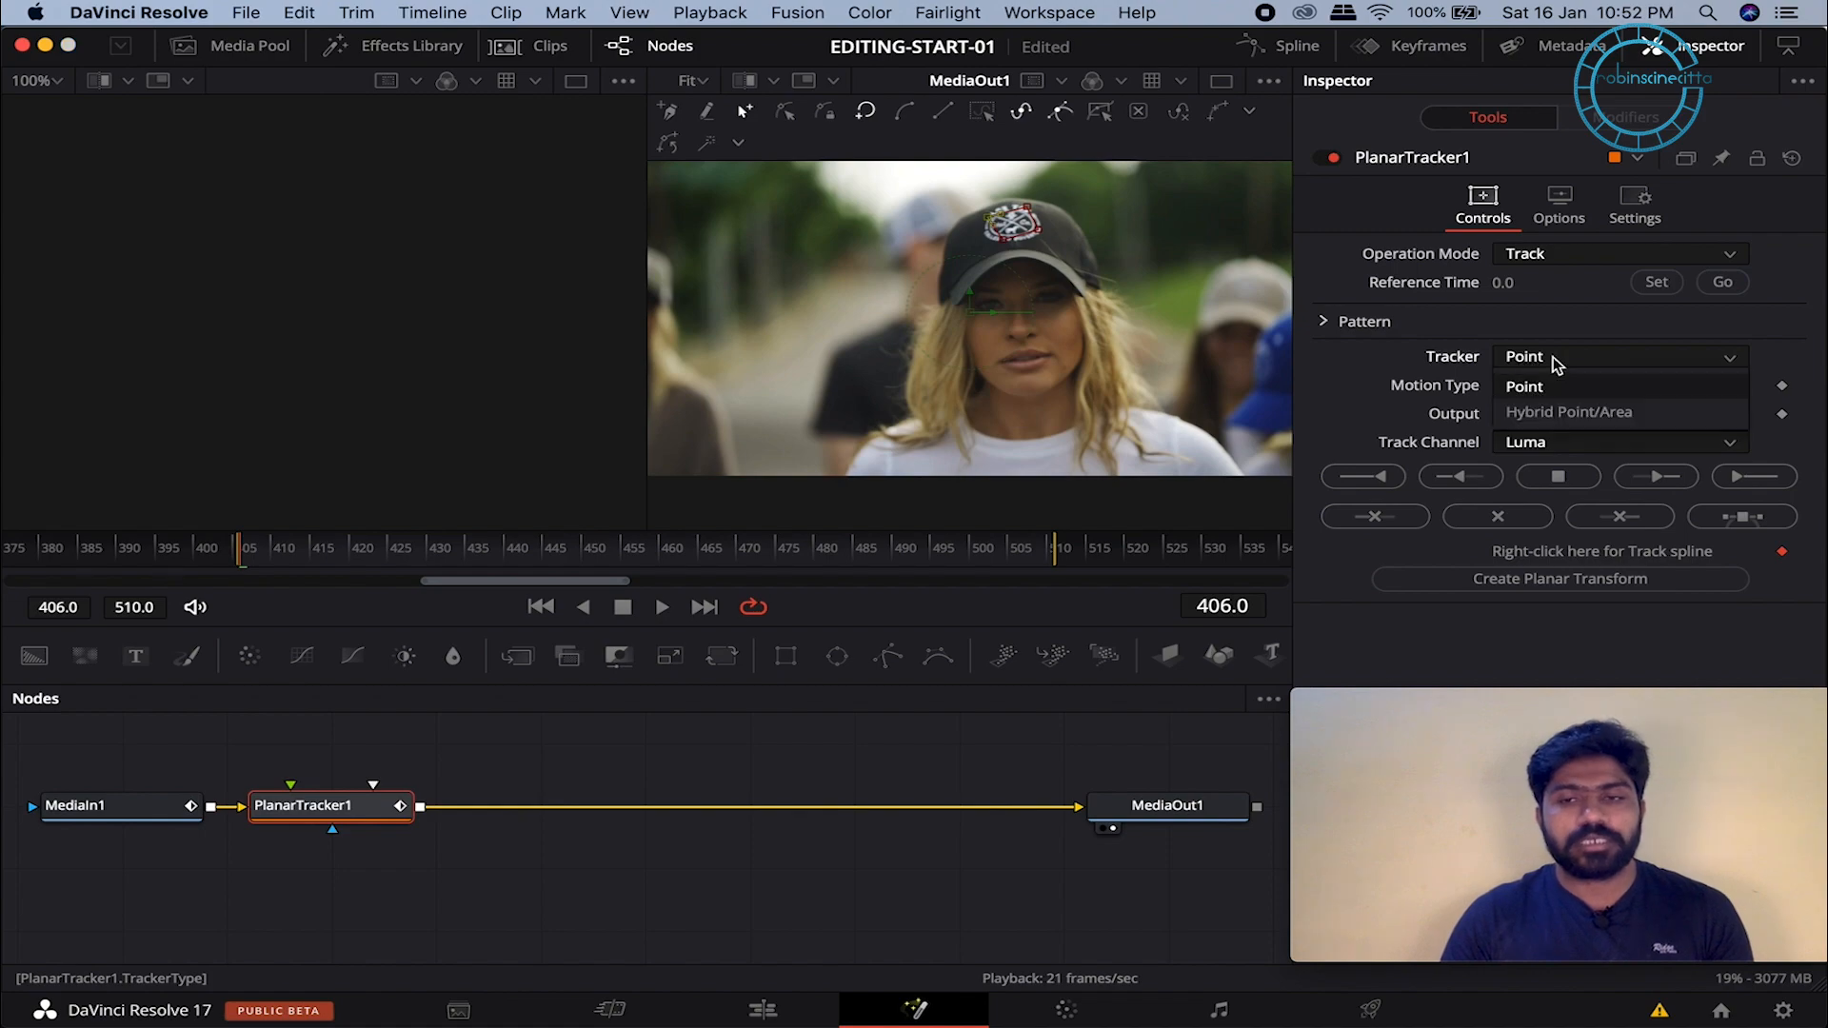
click(1557, 413)
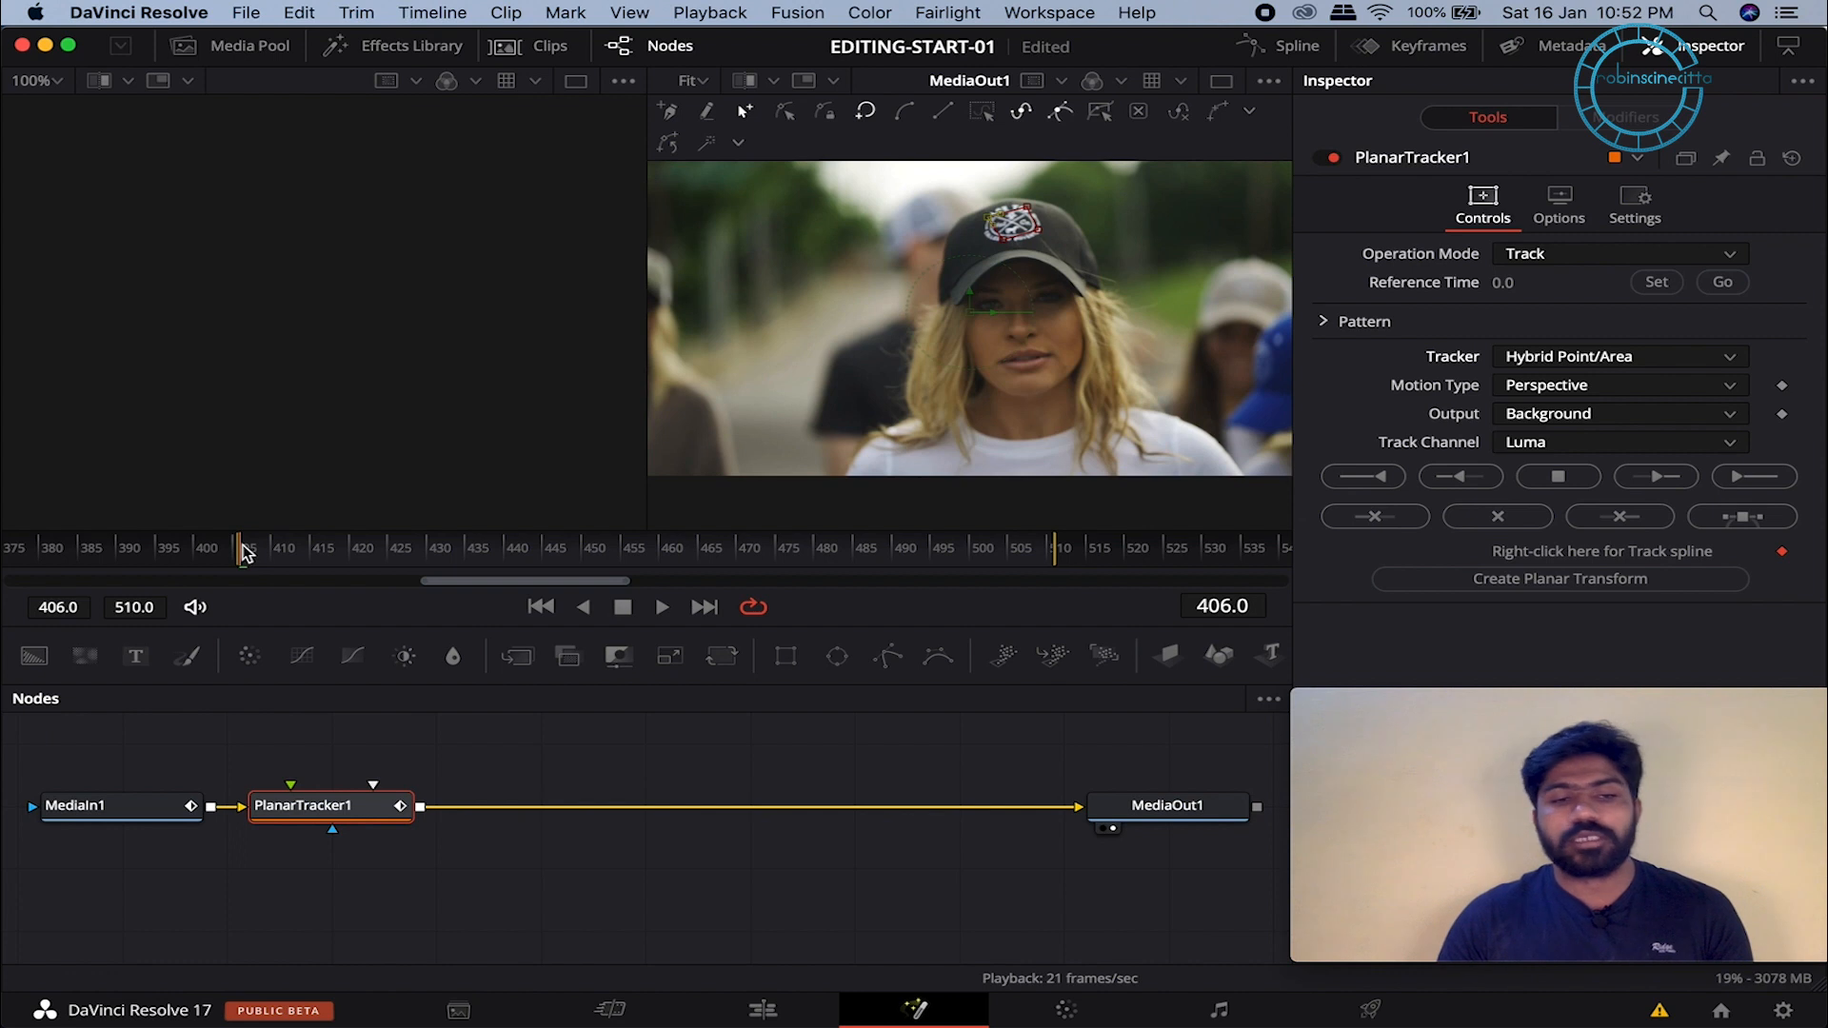
click(1656, 282)
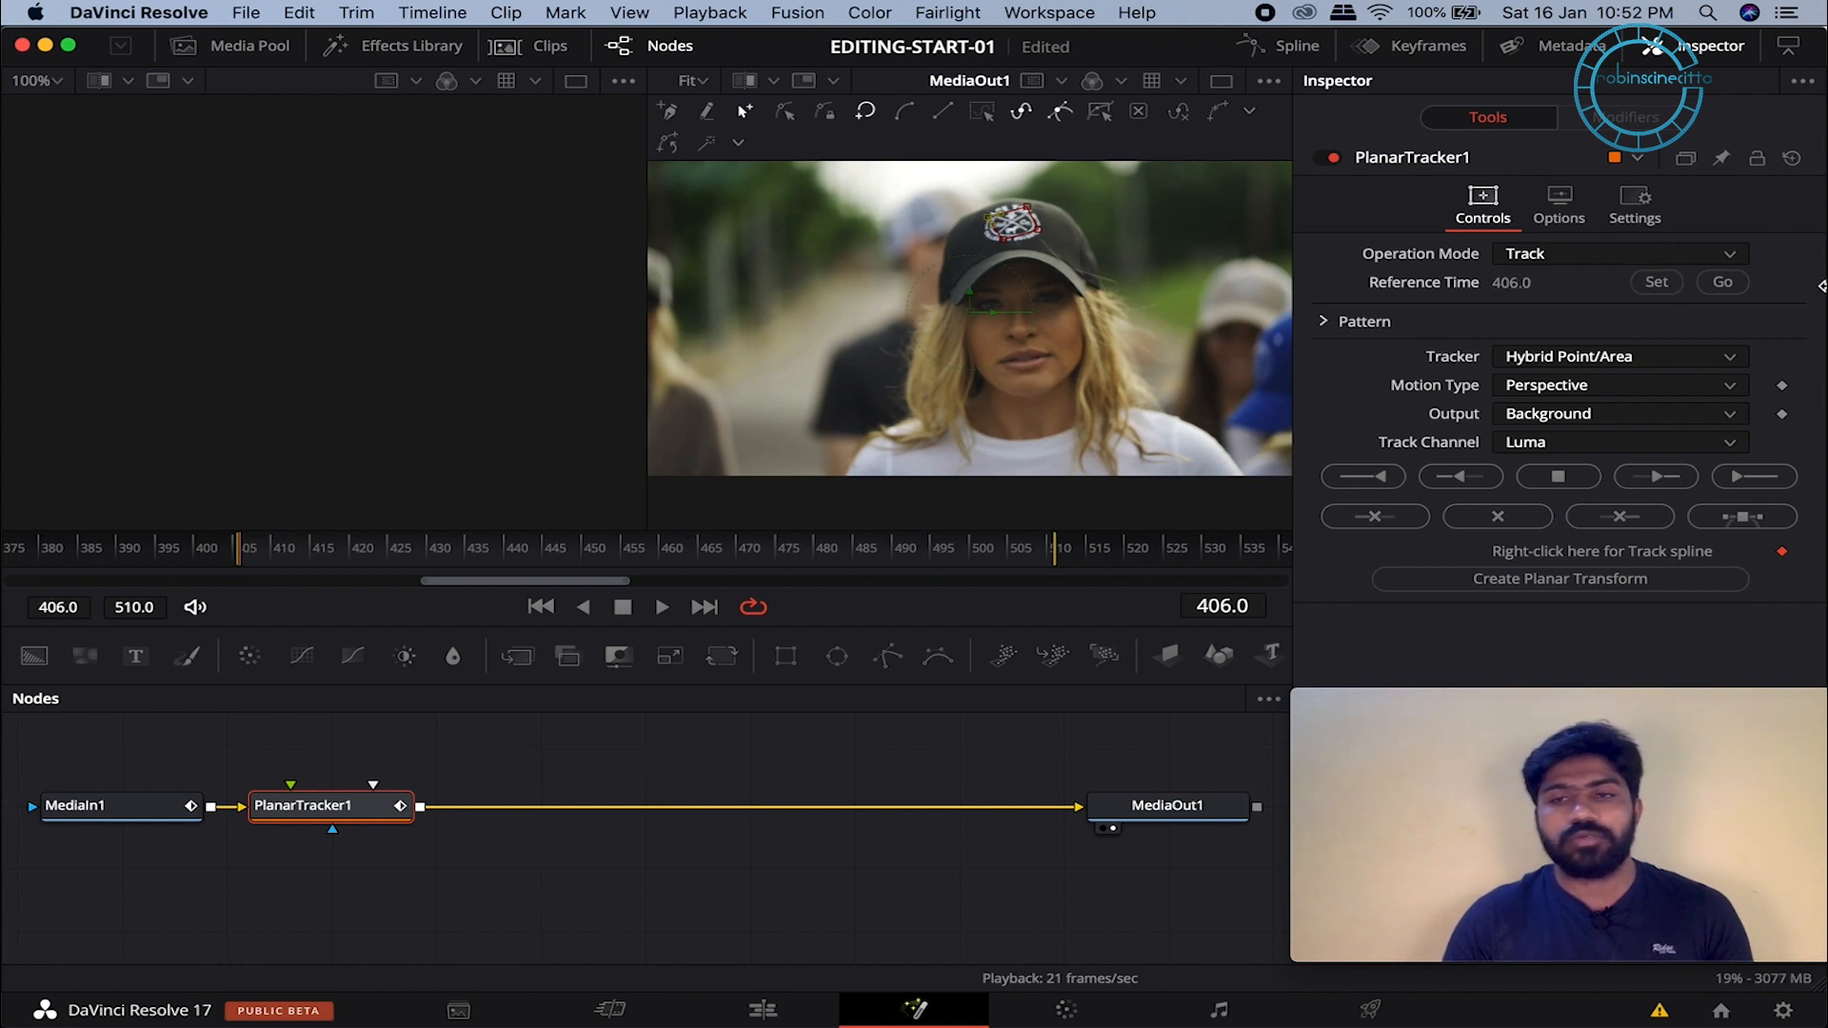
click(1738, 478)
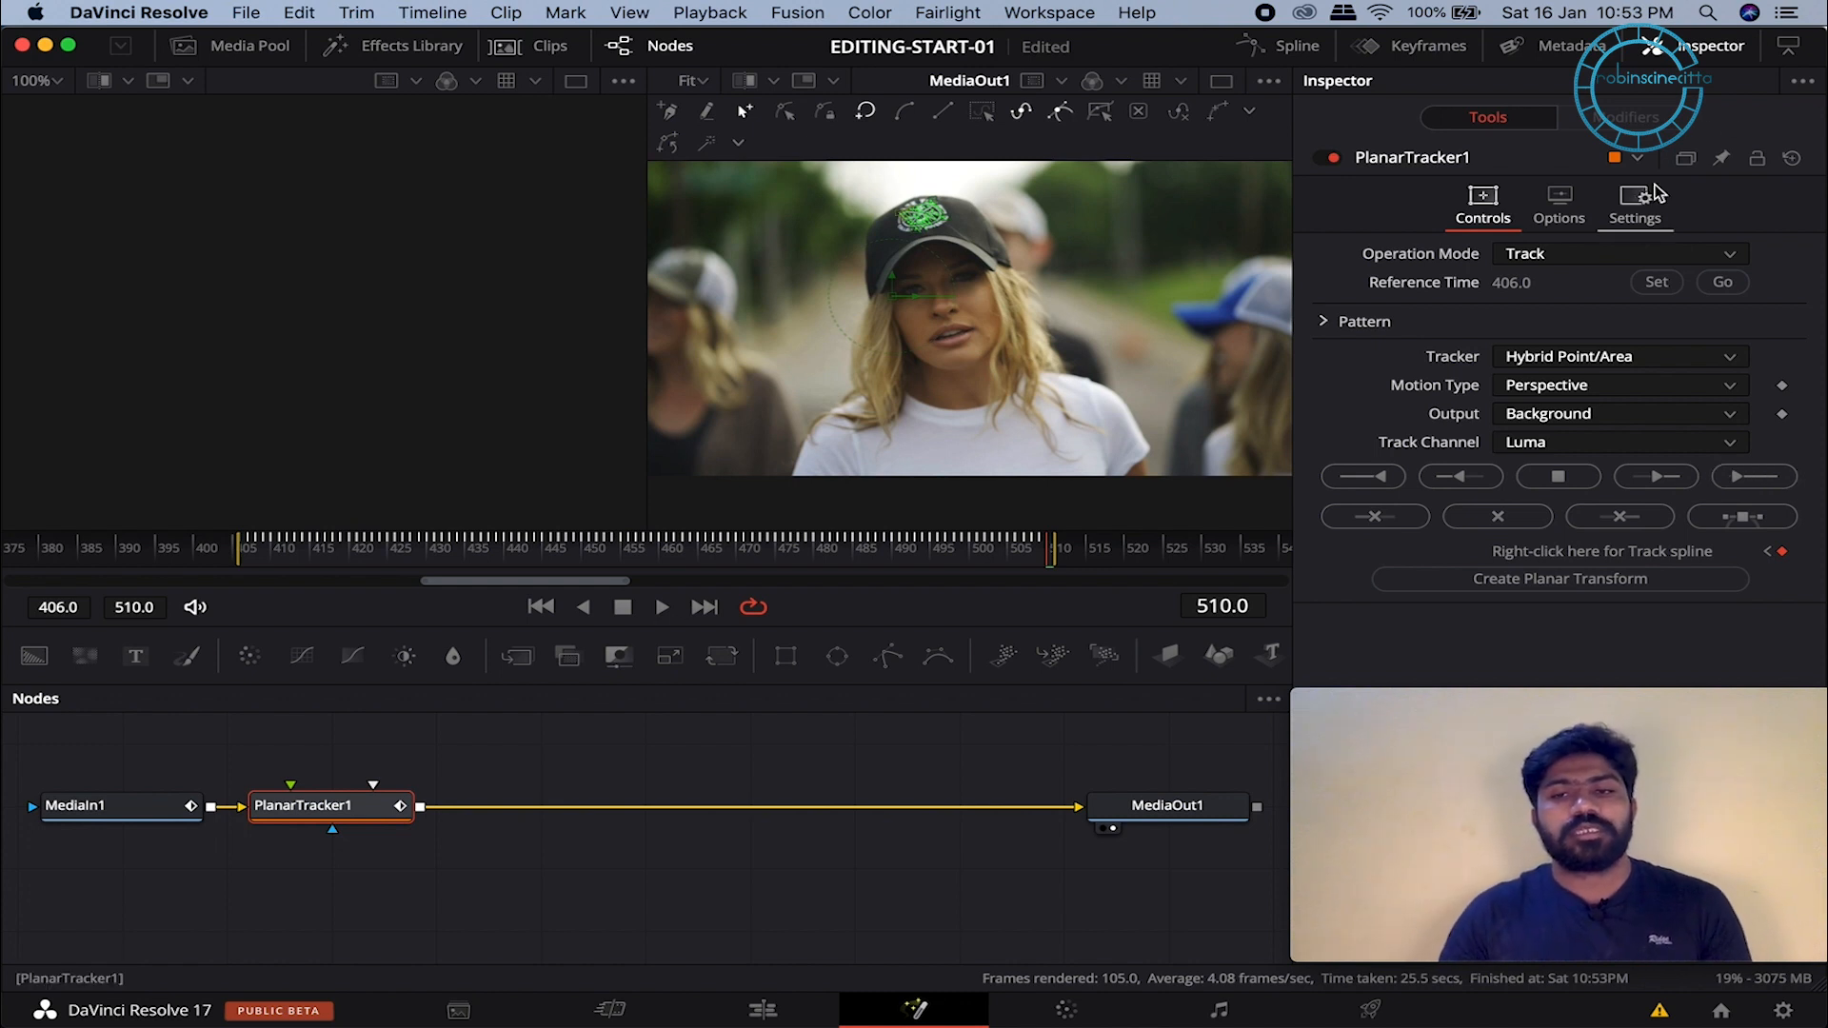
Step: Set the planar tracker's operation mode to Stabilize and play the result from frame 406
click(1577, 255)
click(1552, 359)
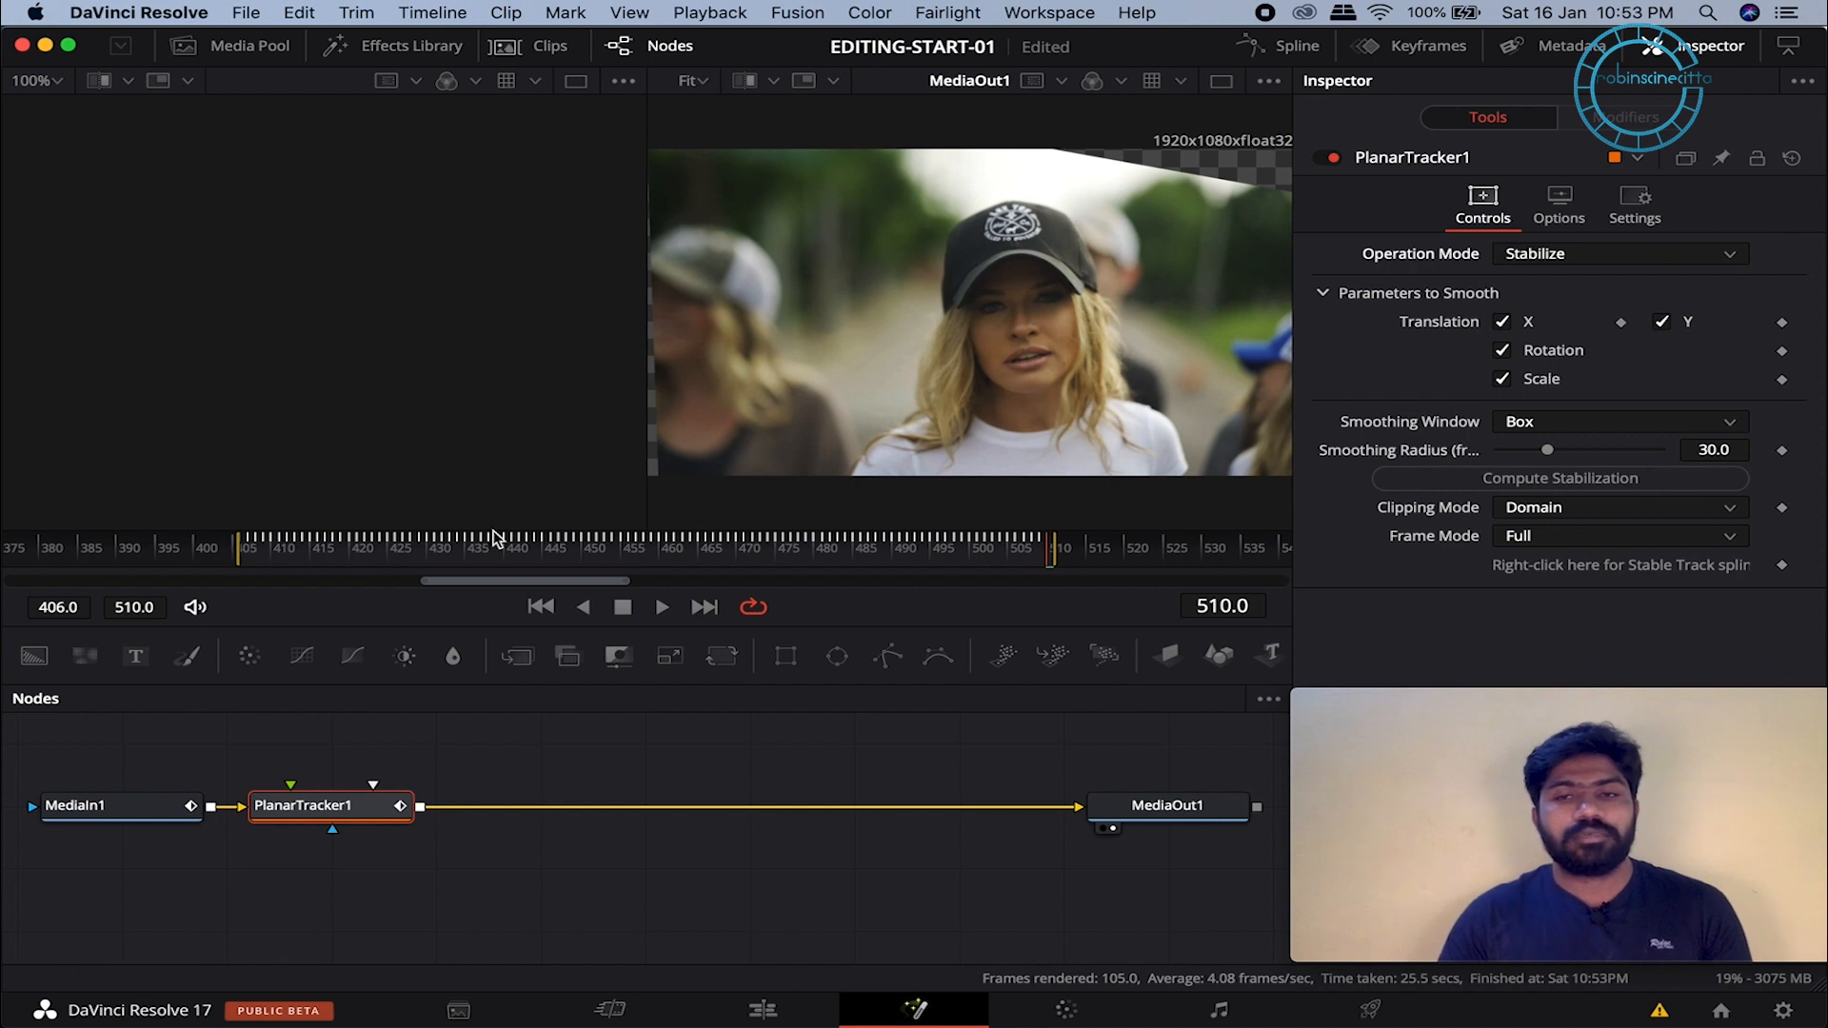
click(322, 550)
drag(321, 550, 237, 560)
key(space)
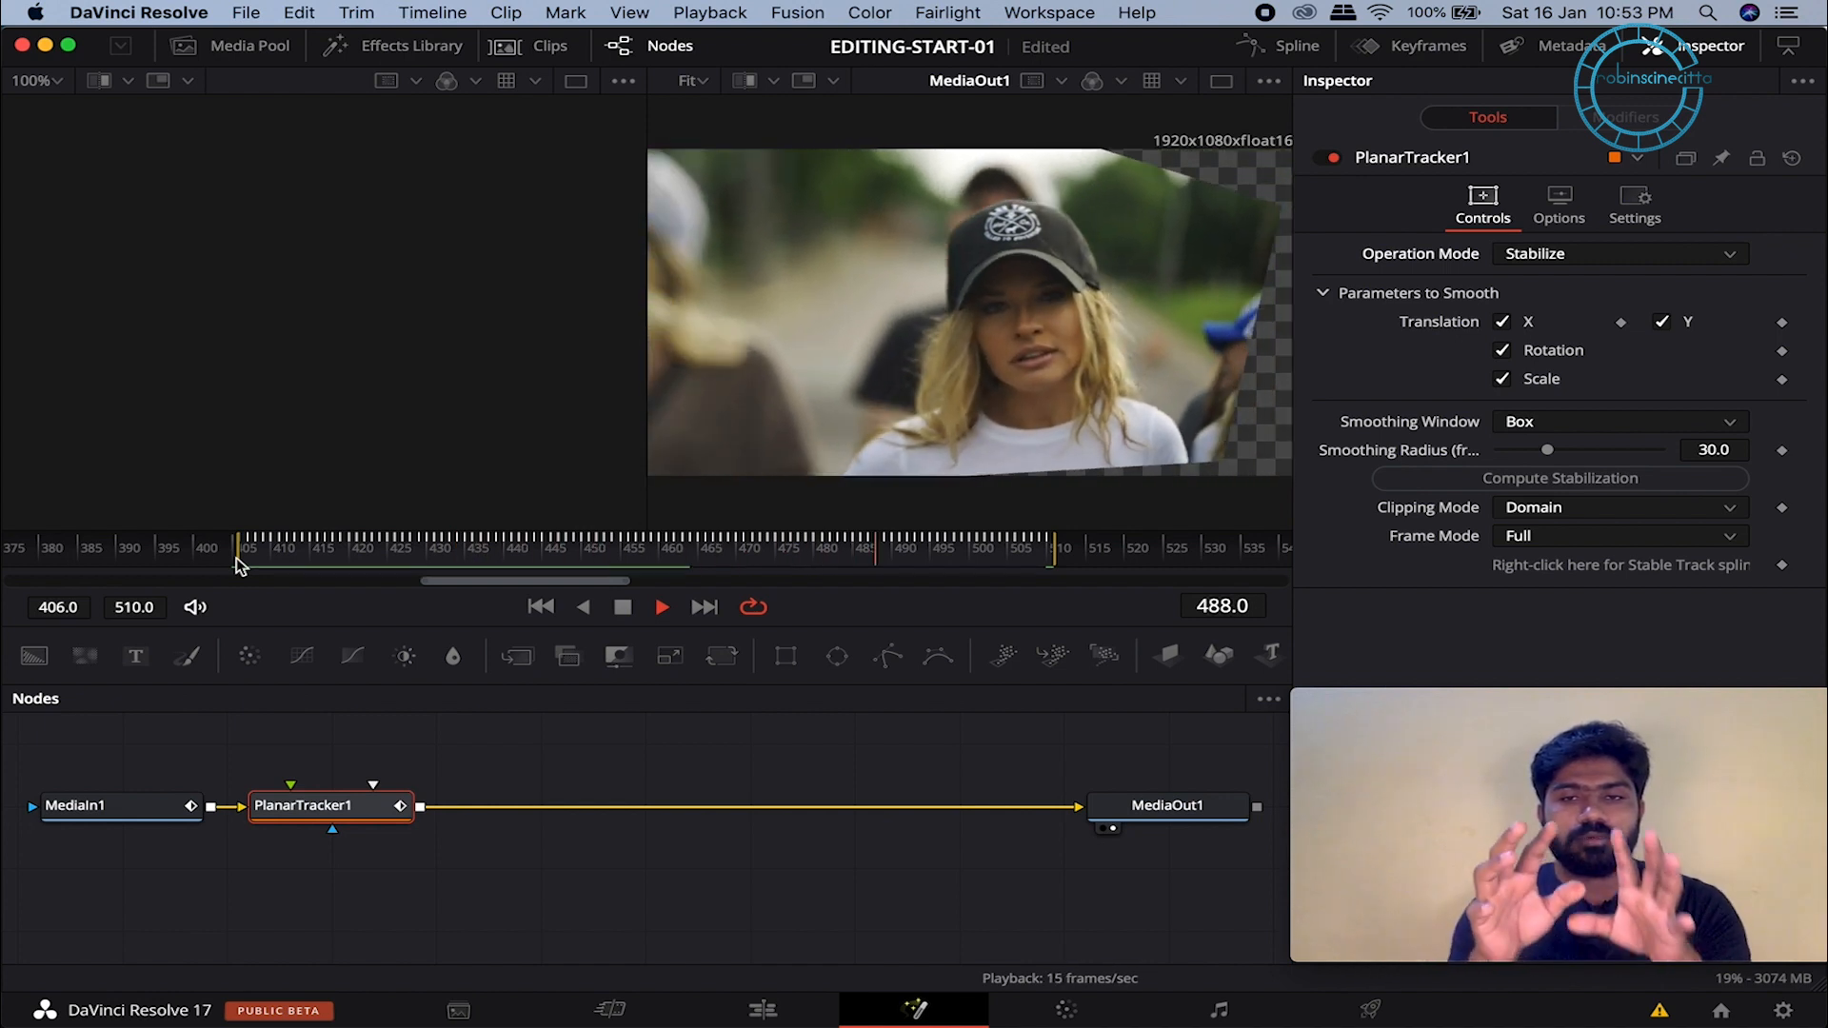
key(space)
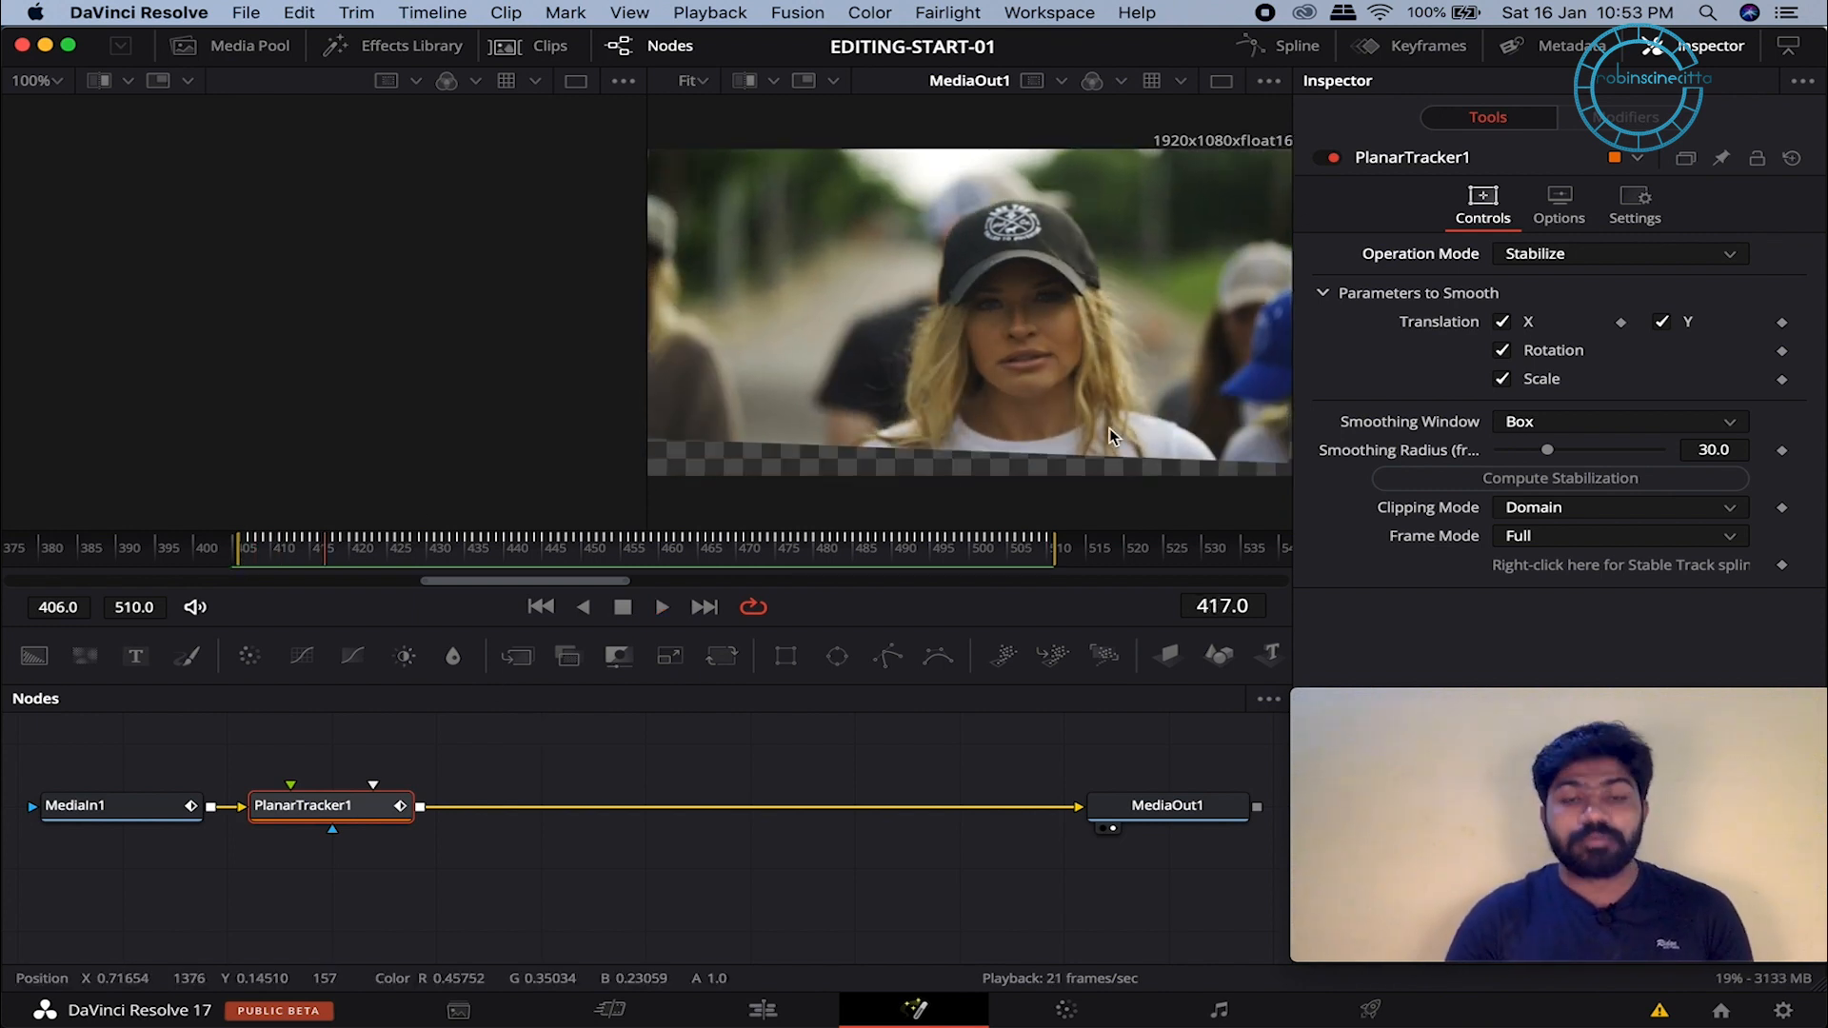
Step: Add a Transform node between PlanarTracker1 and MediaOut1
key(shift+space)
text(plan)
key(BackSpace)
key(BackSpace)
key(BackSpace)
key(BackSpace)
text(tran)
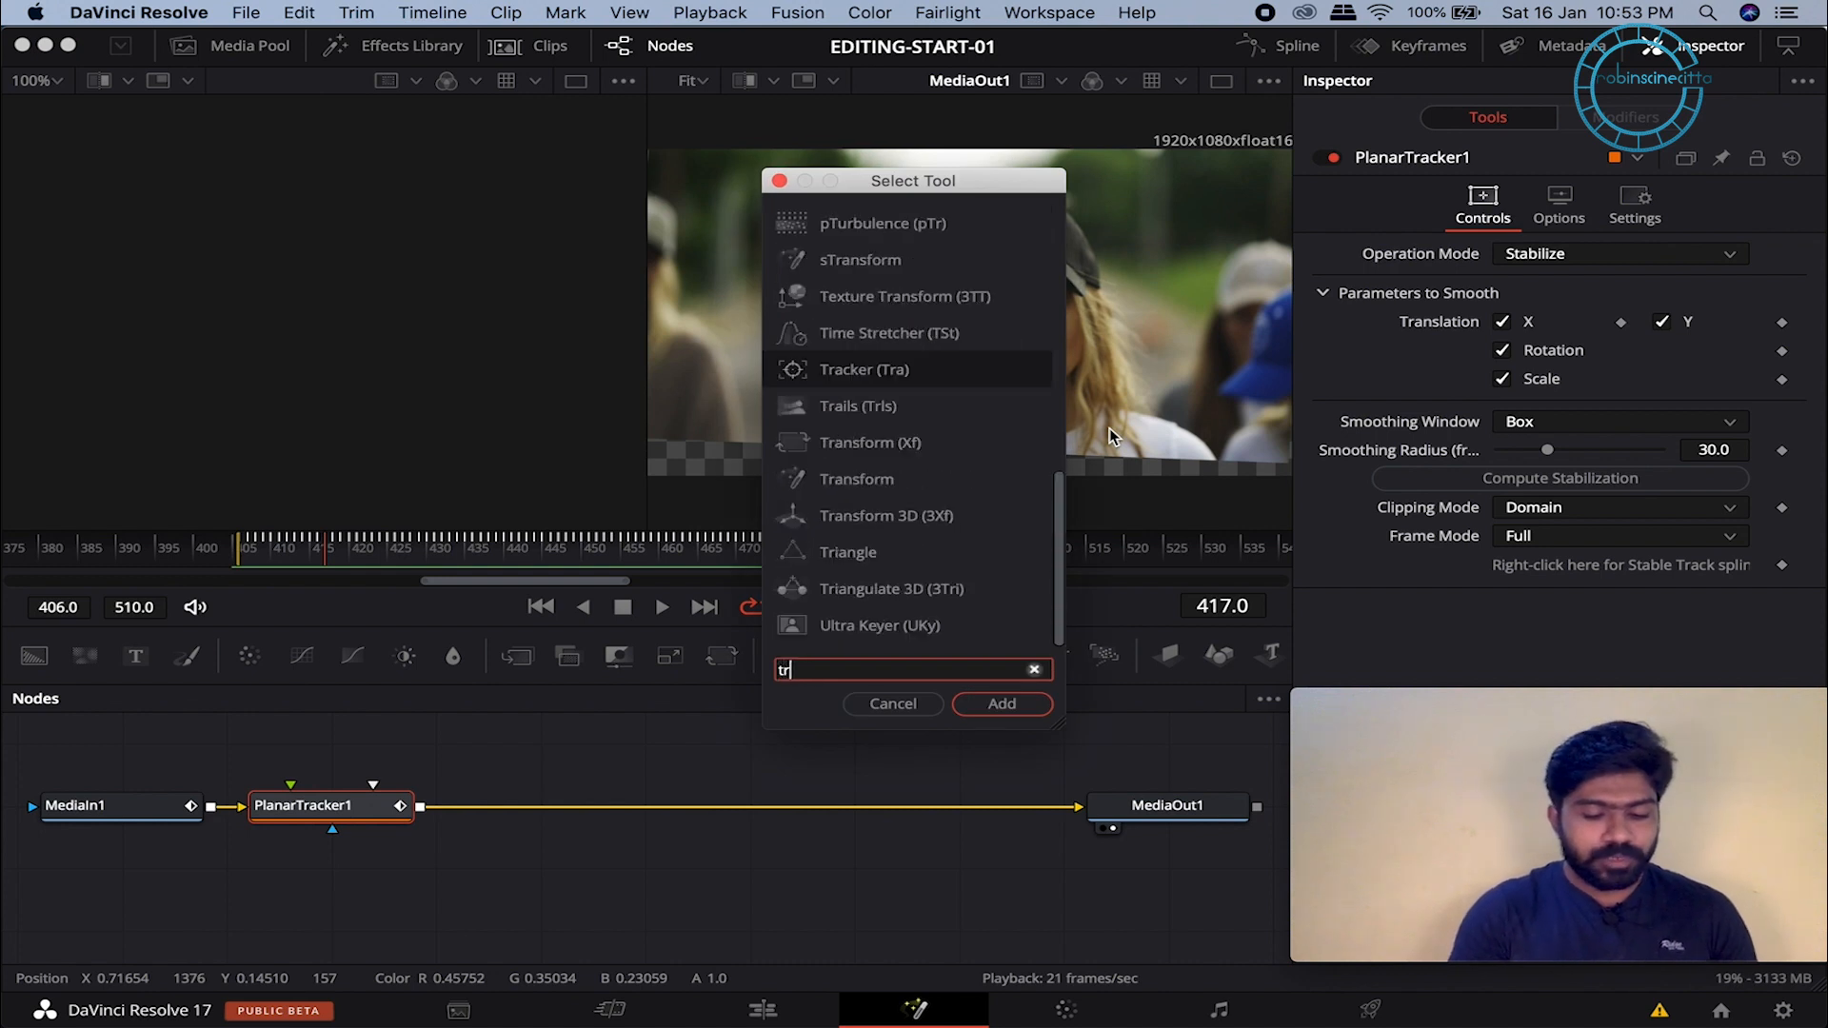
click(1001, 703)
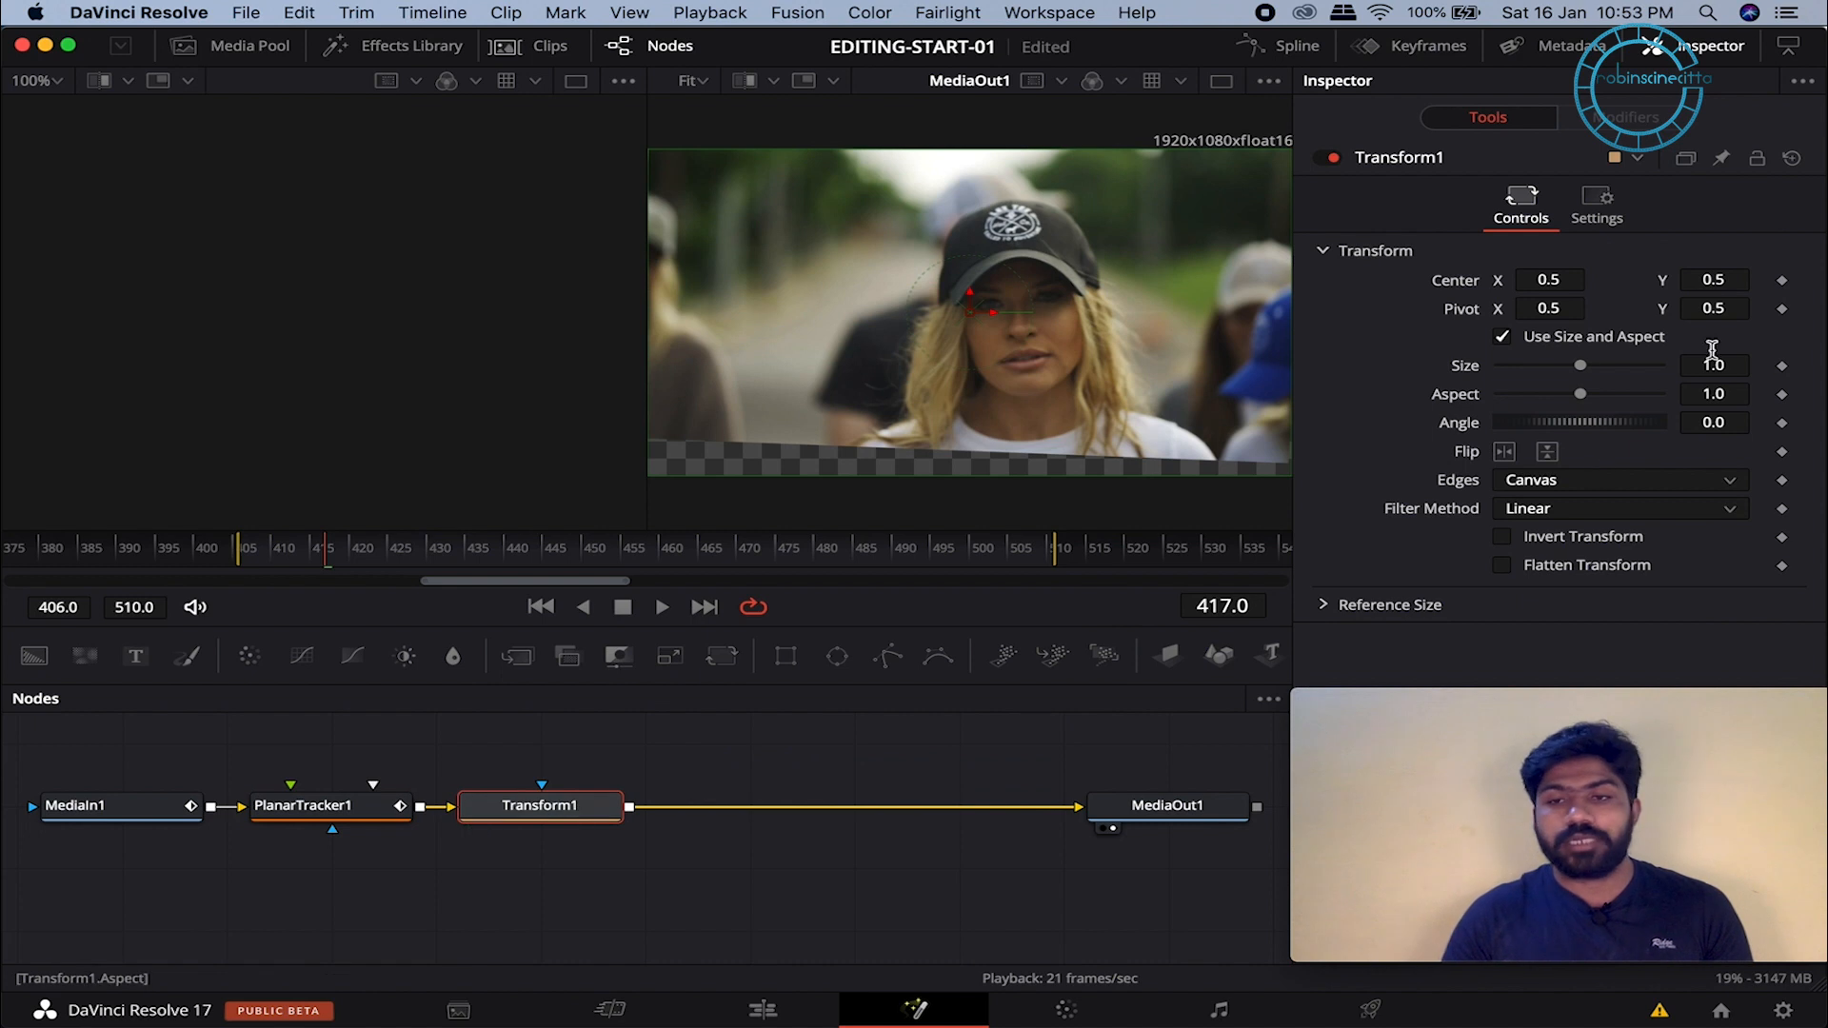
Step: Set the Transform size to 1.38 to crop out the transparent edges and play the result from near the clip's start
drag(1580, 365, 1595, 367)
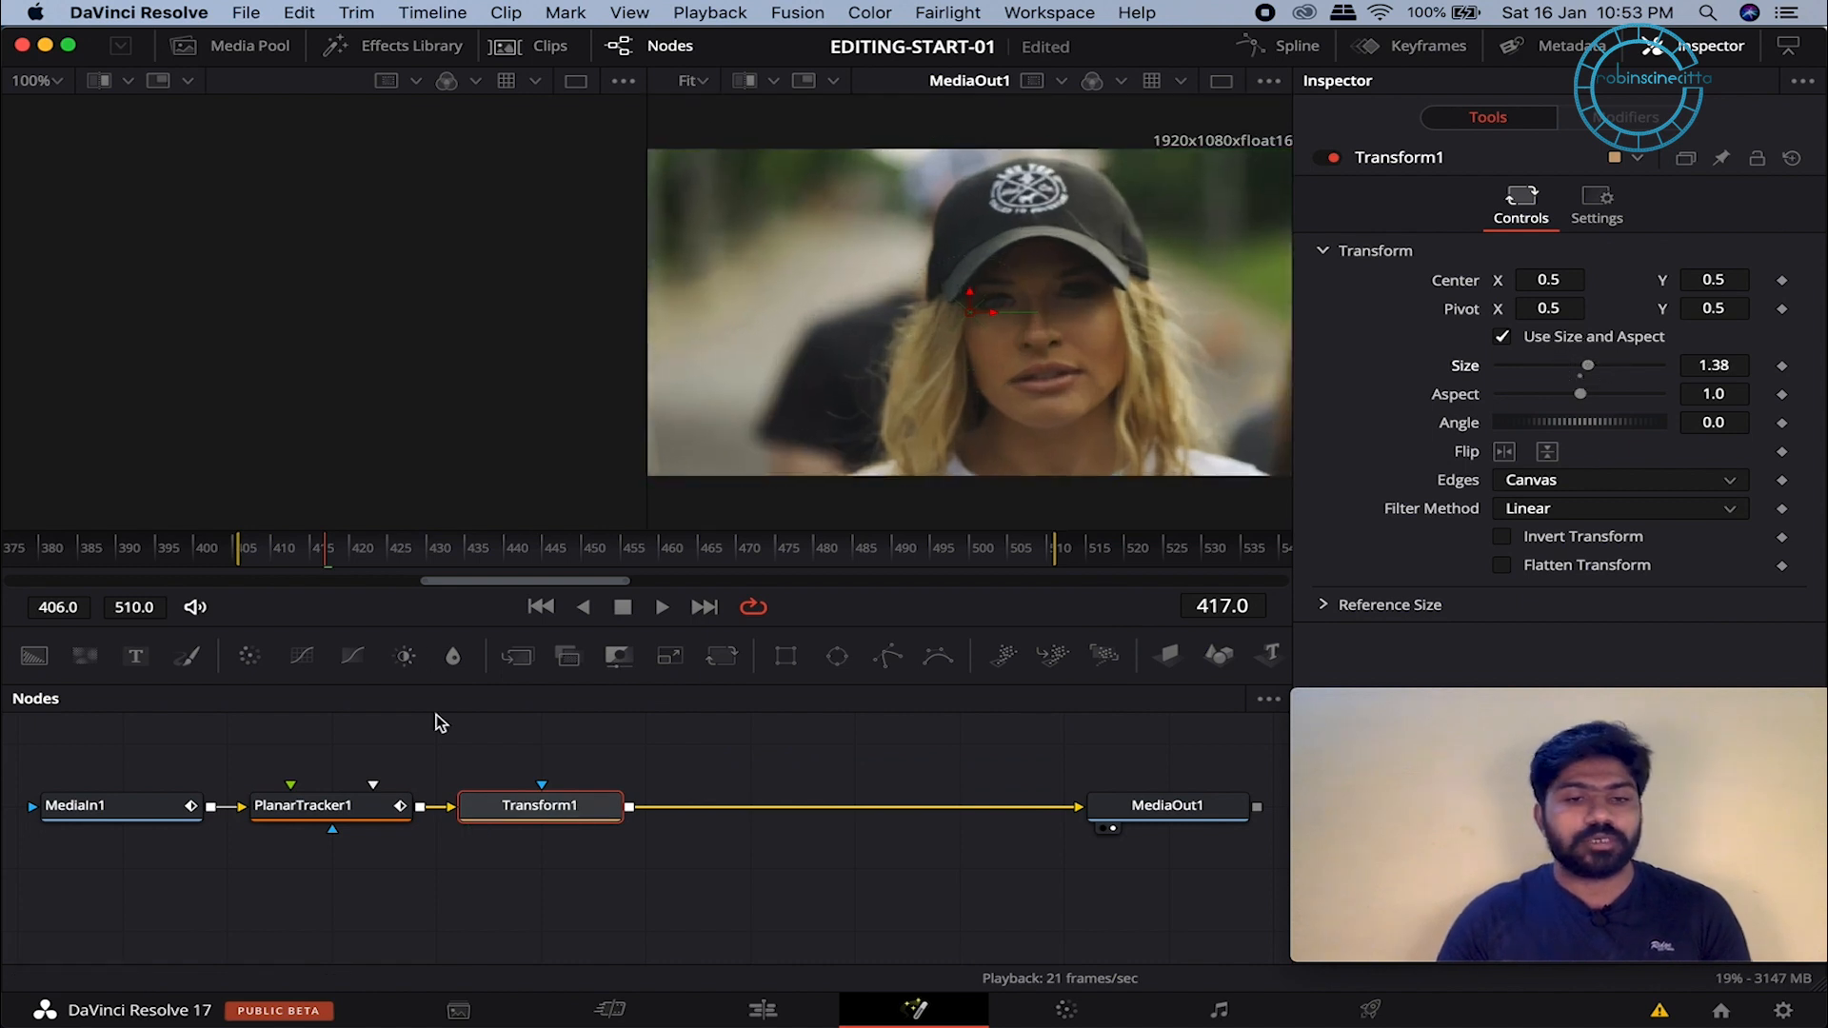
drag(326, 551, 292, 561)
key(space)
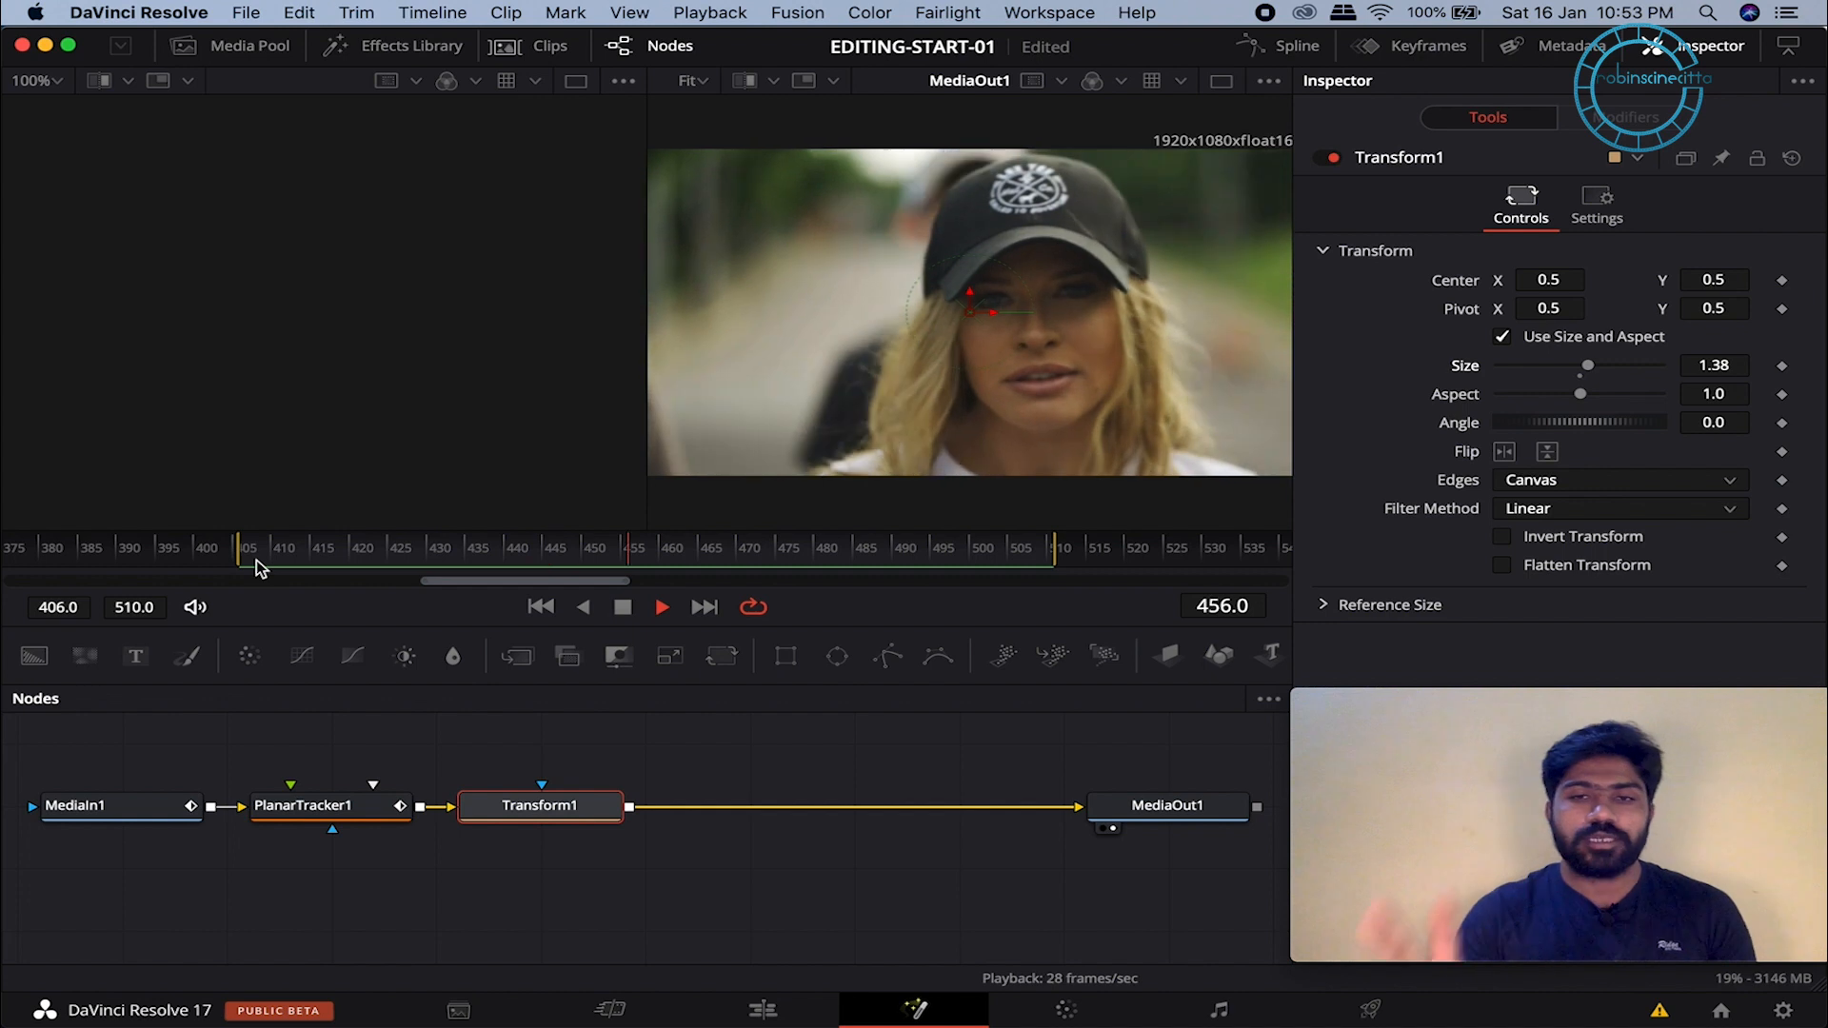
key(space)
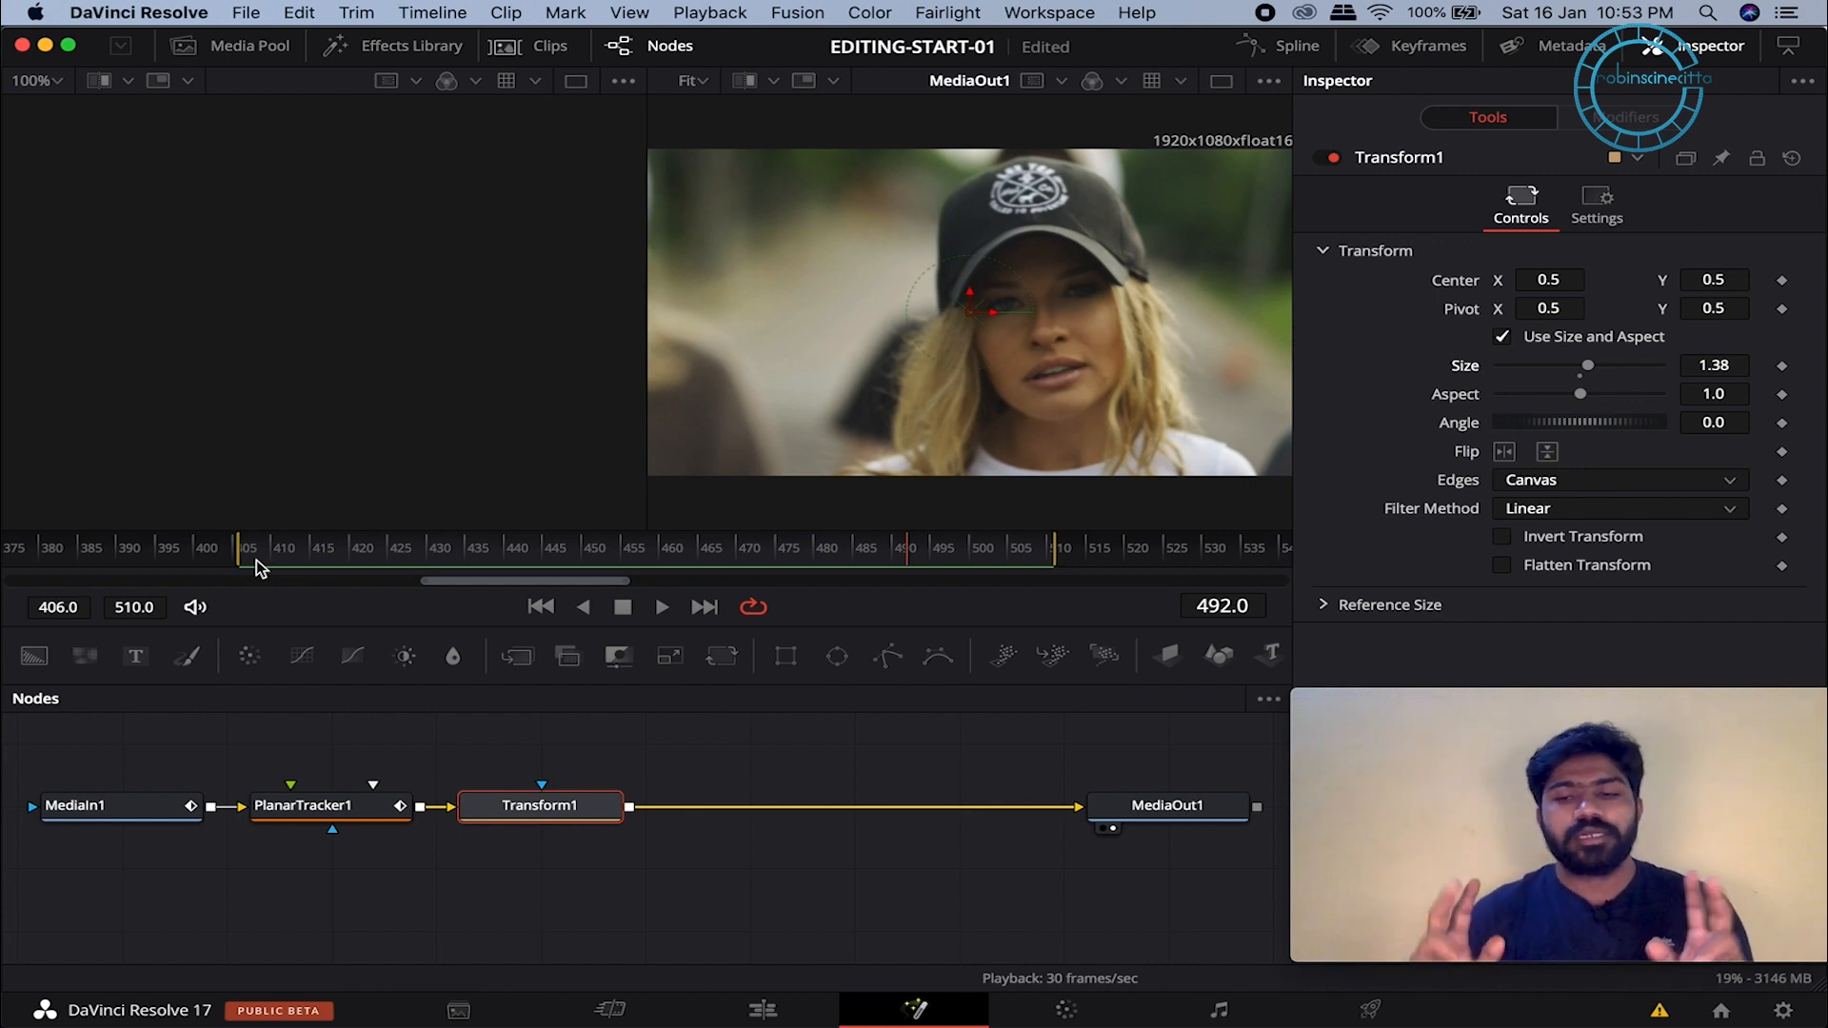
Step: Select the Pexels clip on the Edit page's timeline and delete its Planar Tracker and Transform nodes on the Fusion page
click(762, 1009)
key(minus)
click(762, 768)
key(minus)
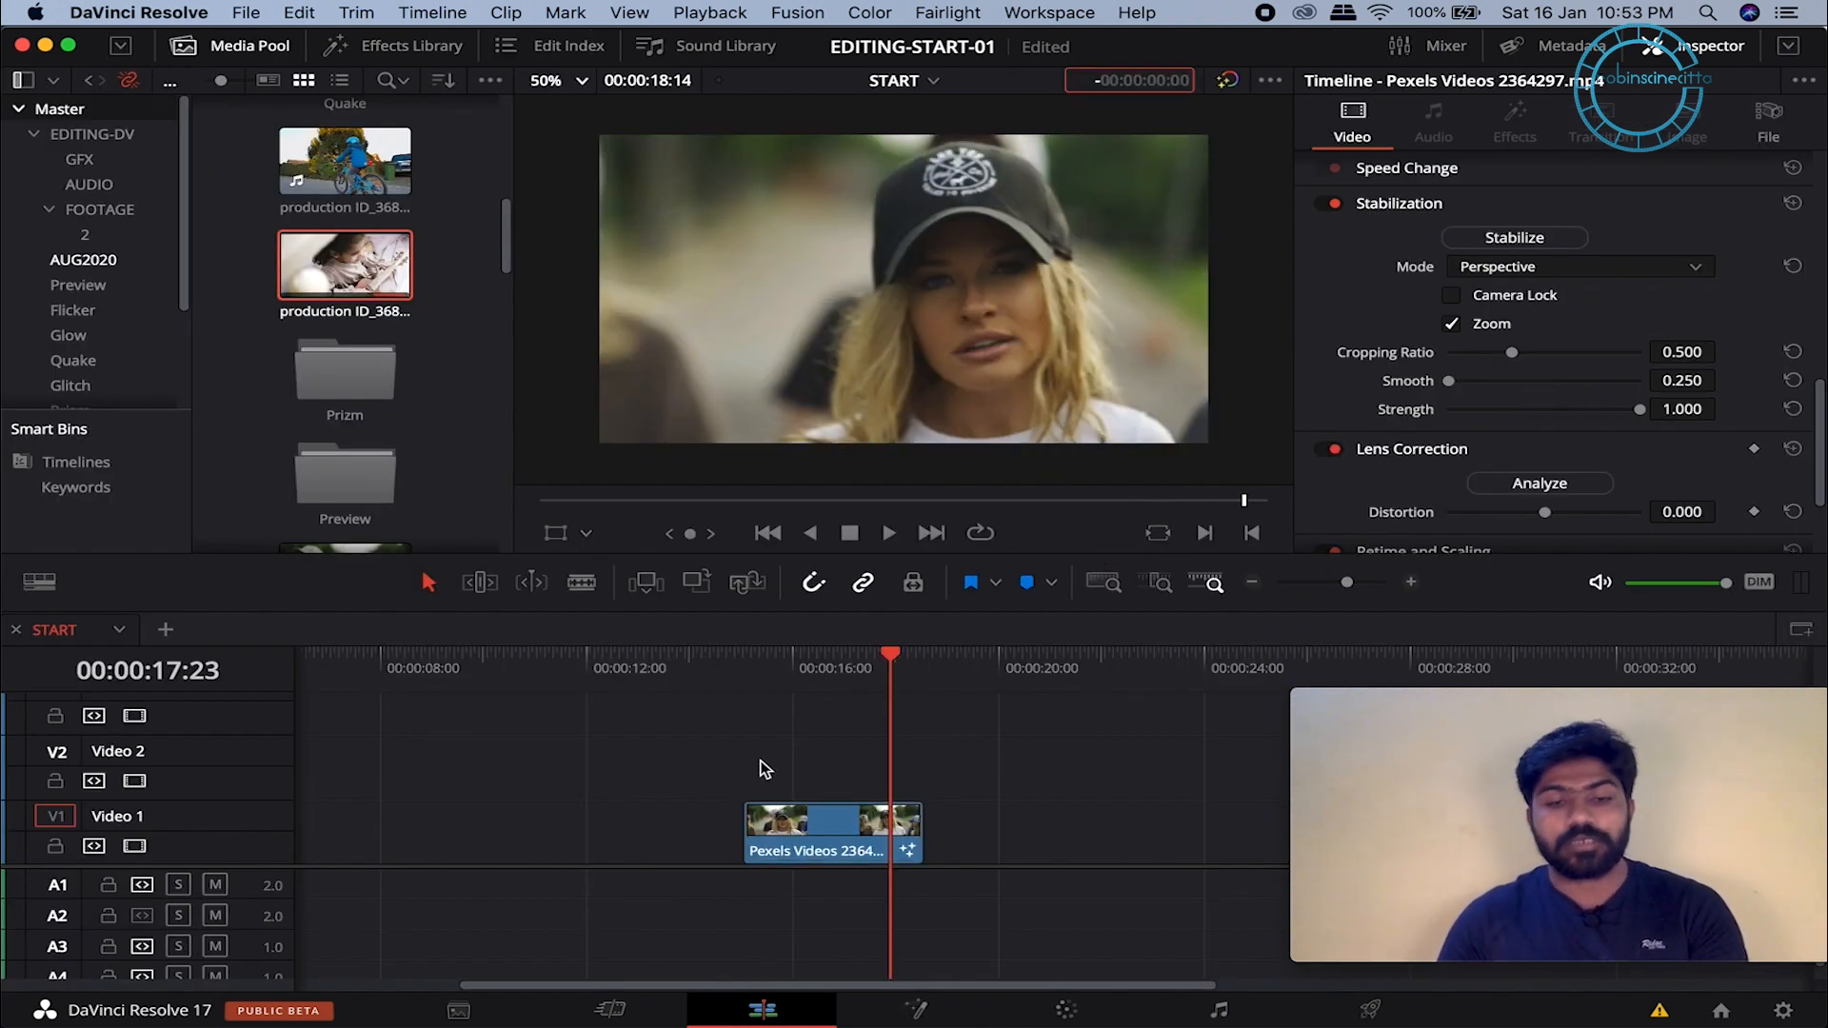
click(843, 828)
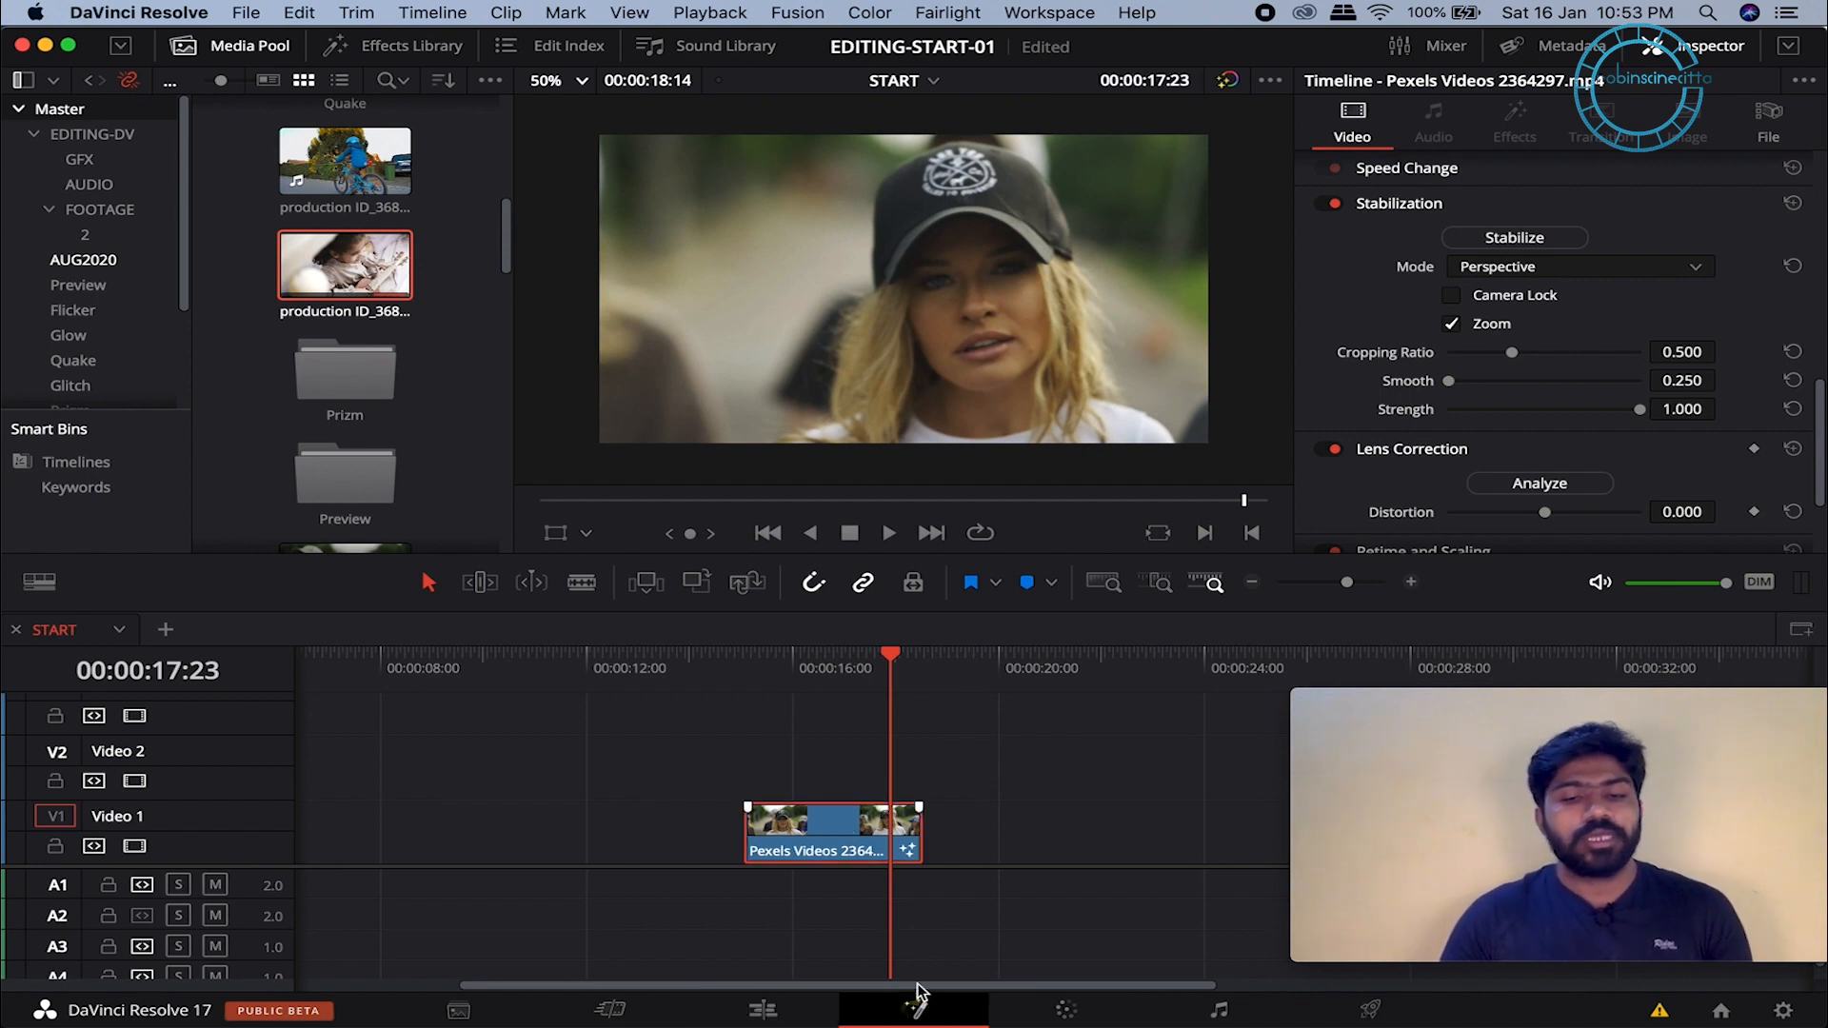
click(914, 1009)
drag(620, 762, 249, 873)
key(Delete)
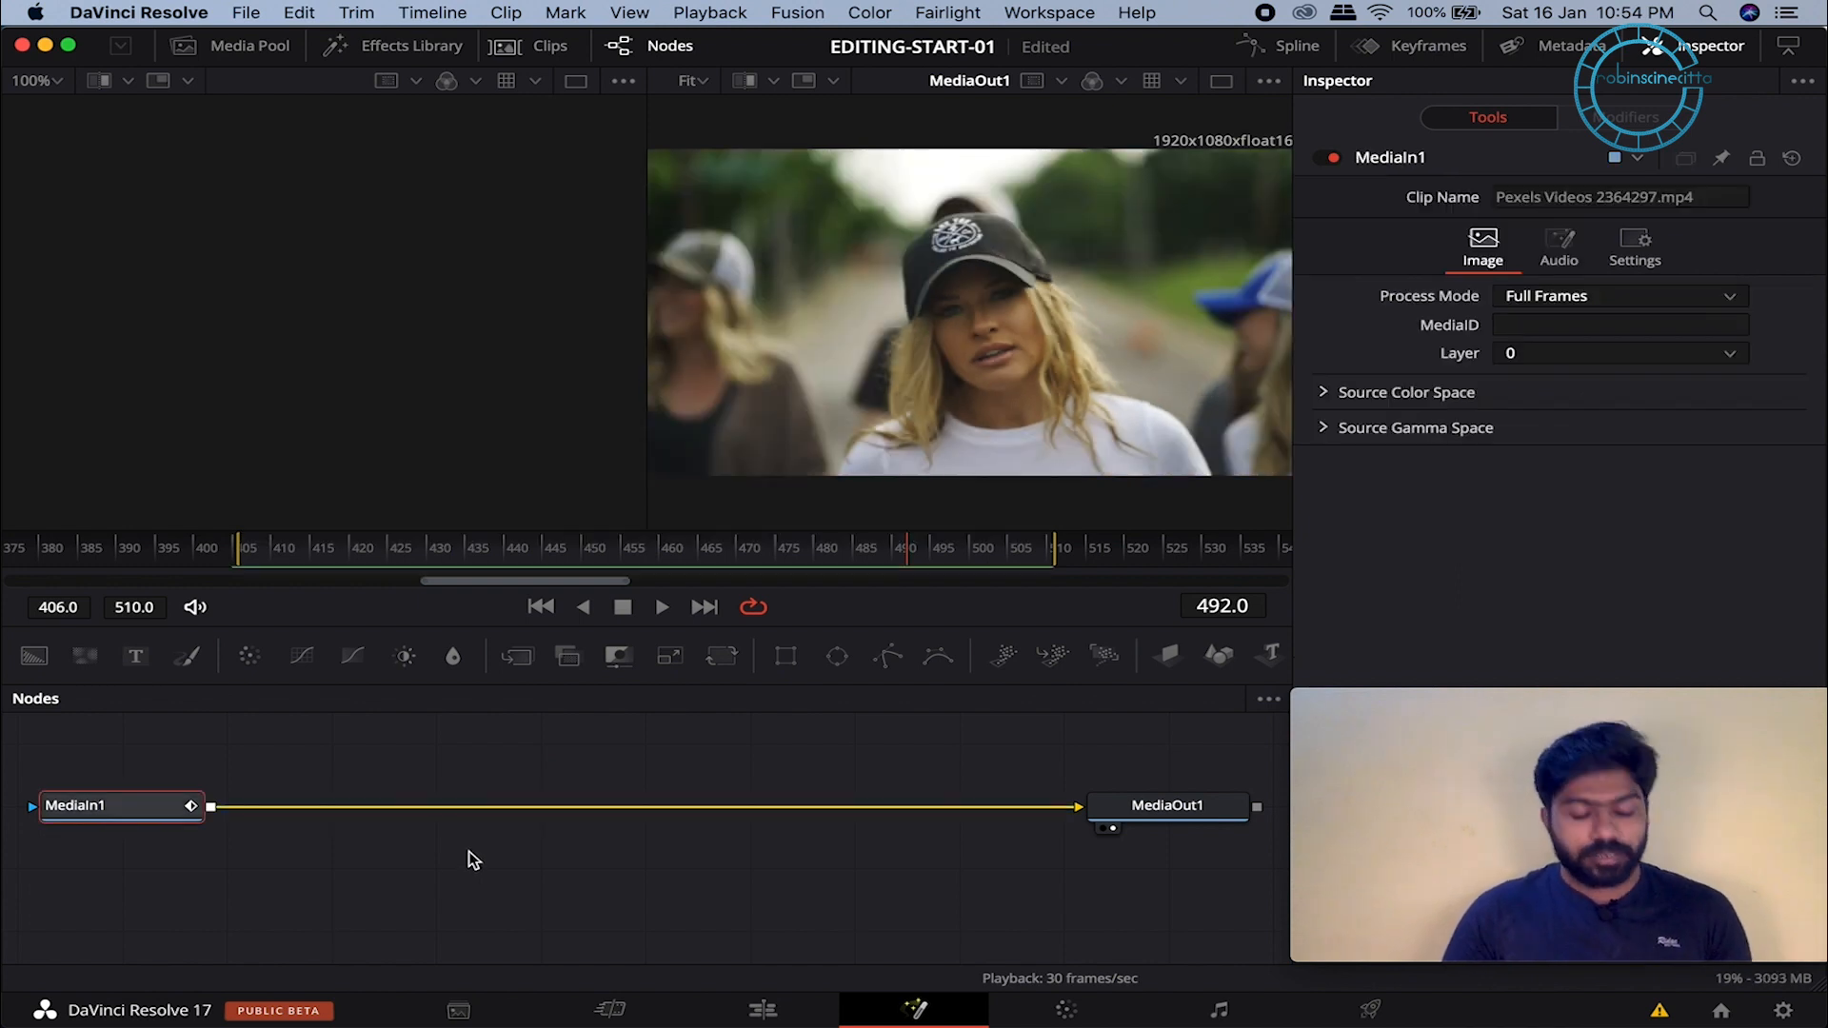
key(shift+space)
text(tran)
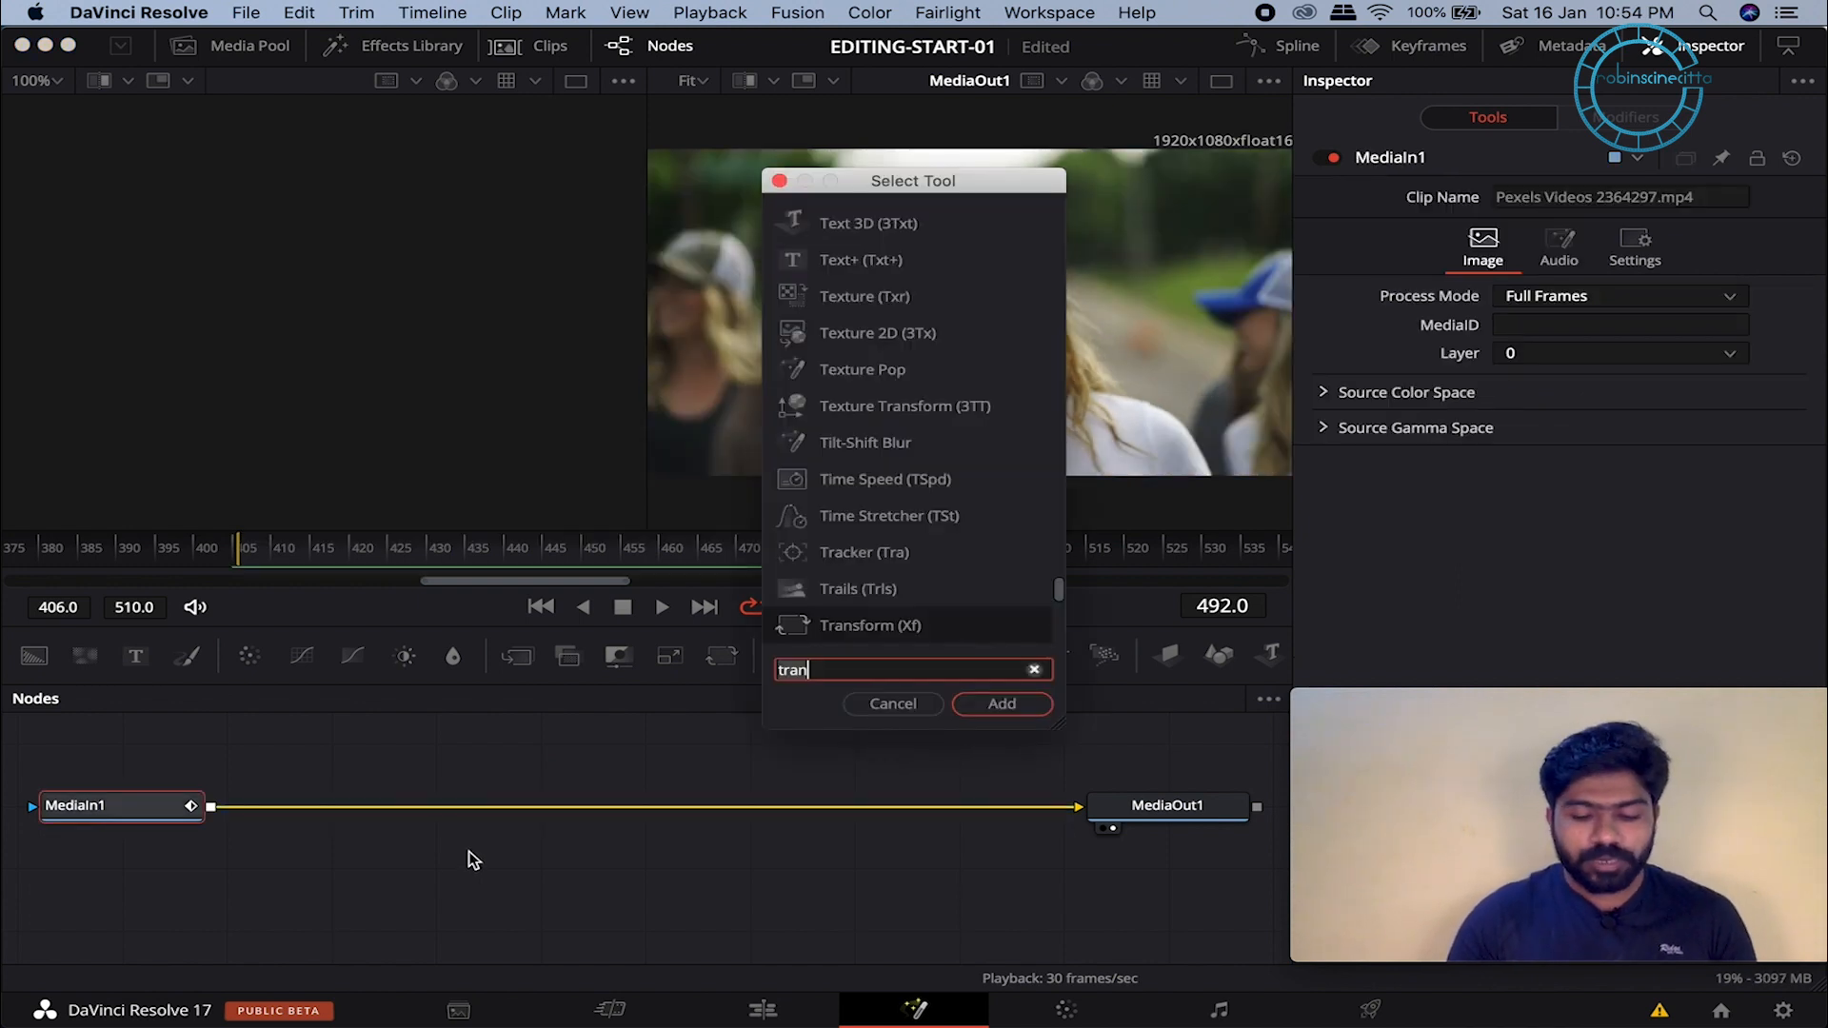
key(BackSpace)
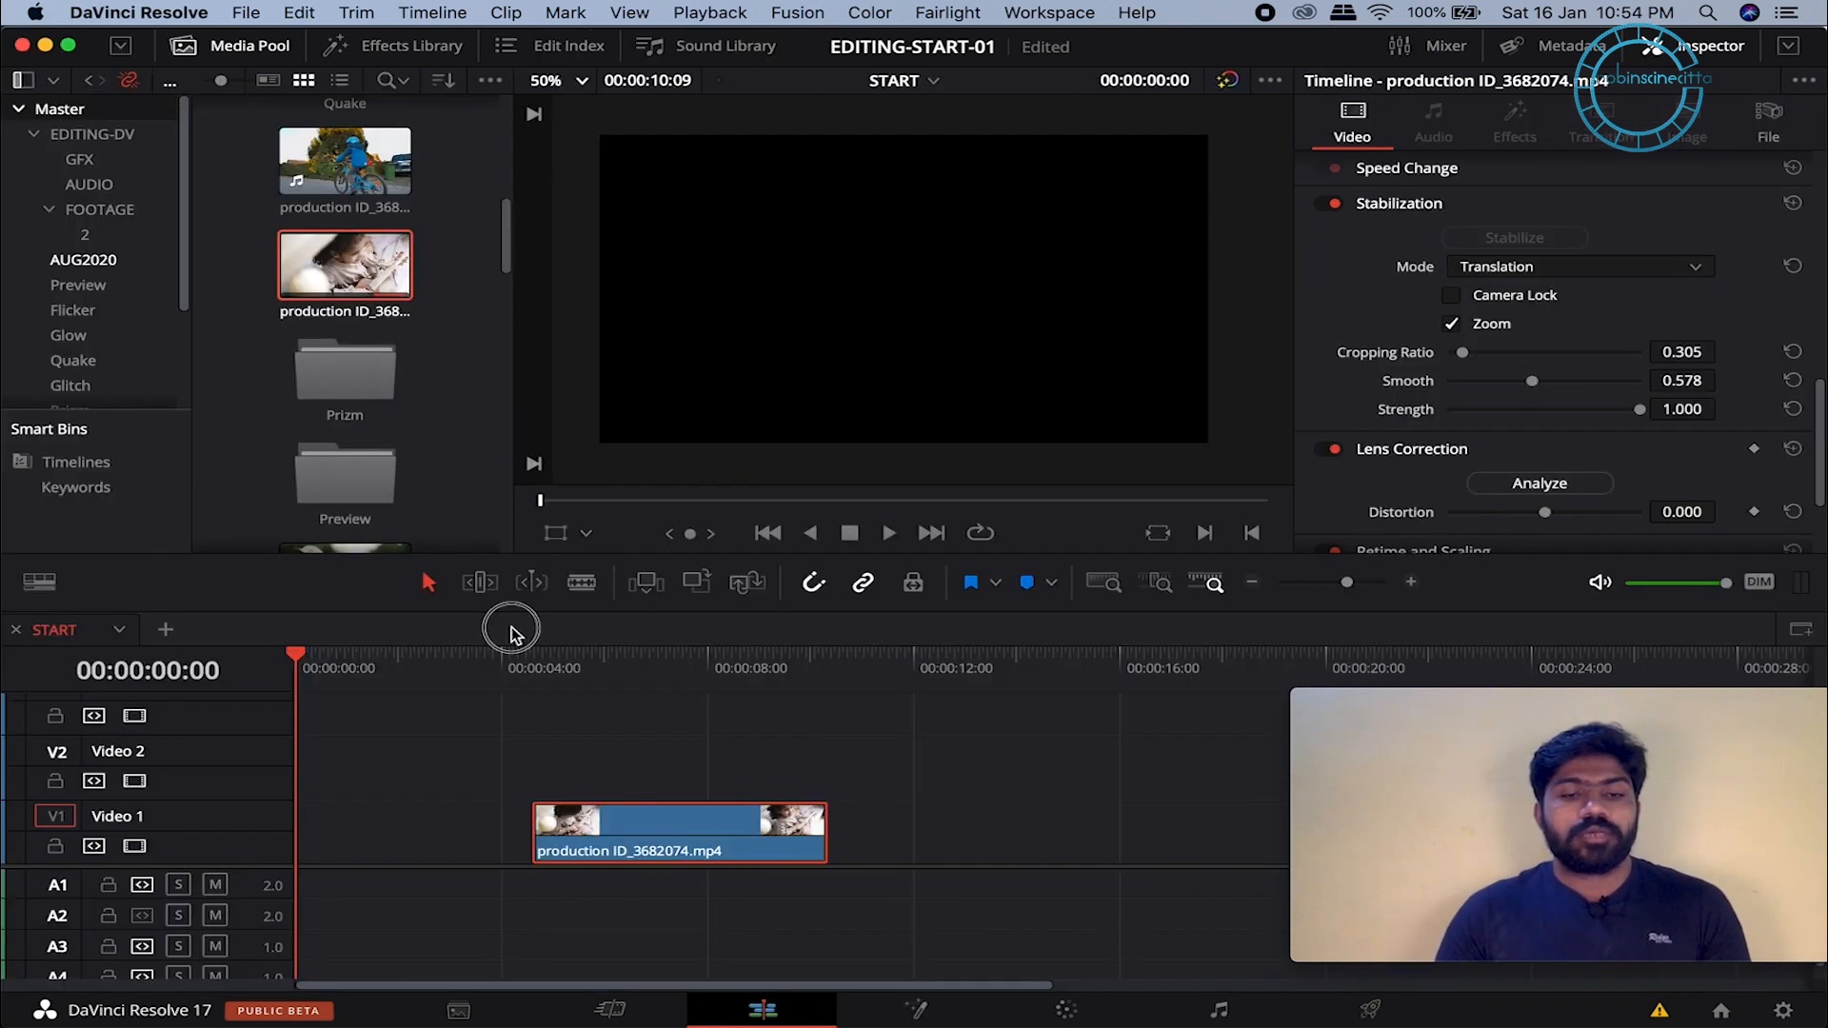
Step: Move the playhead to 00:00:04:15 and place a duplicate of the production ID_3682074.mp4 clip directly after the original
click(530, 655)
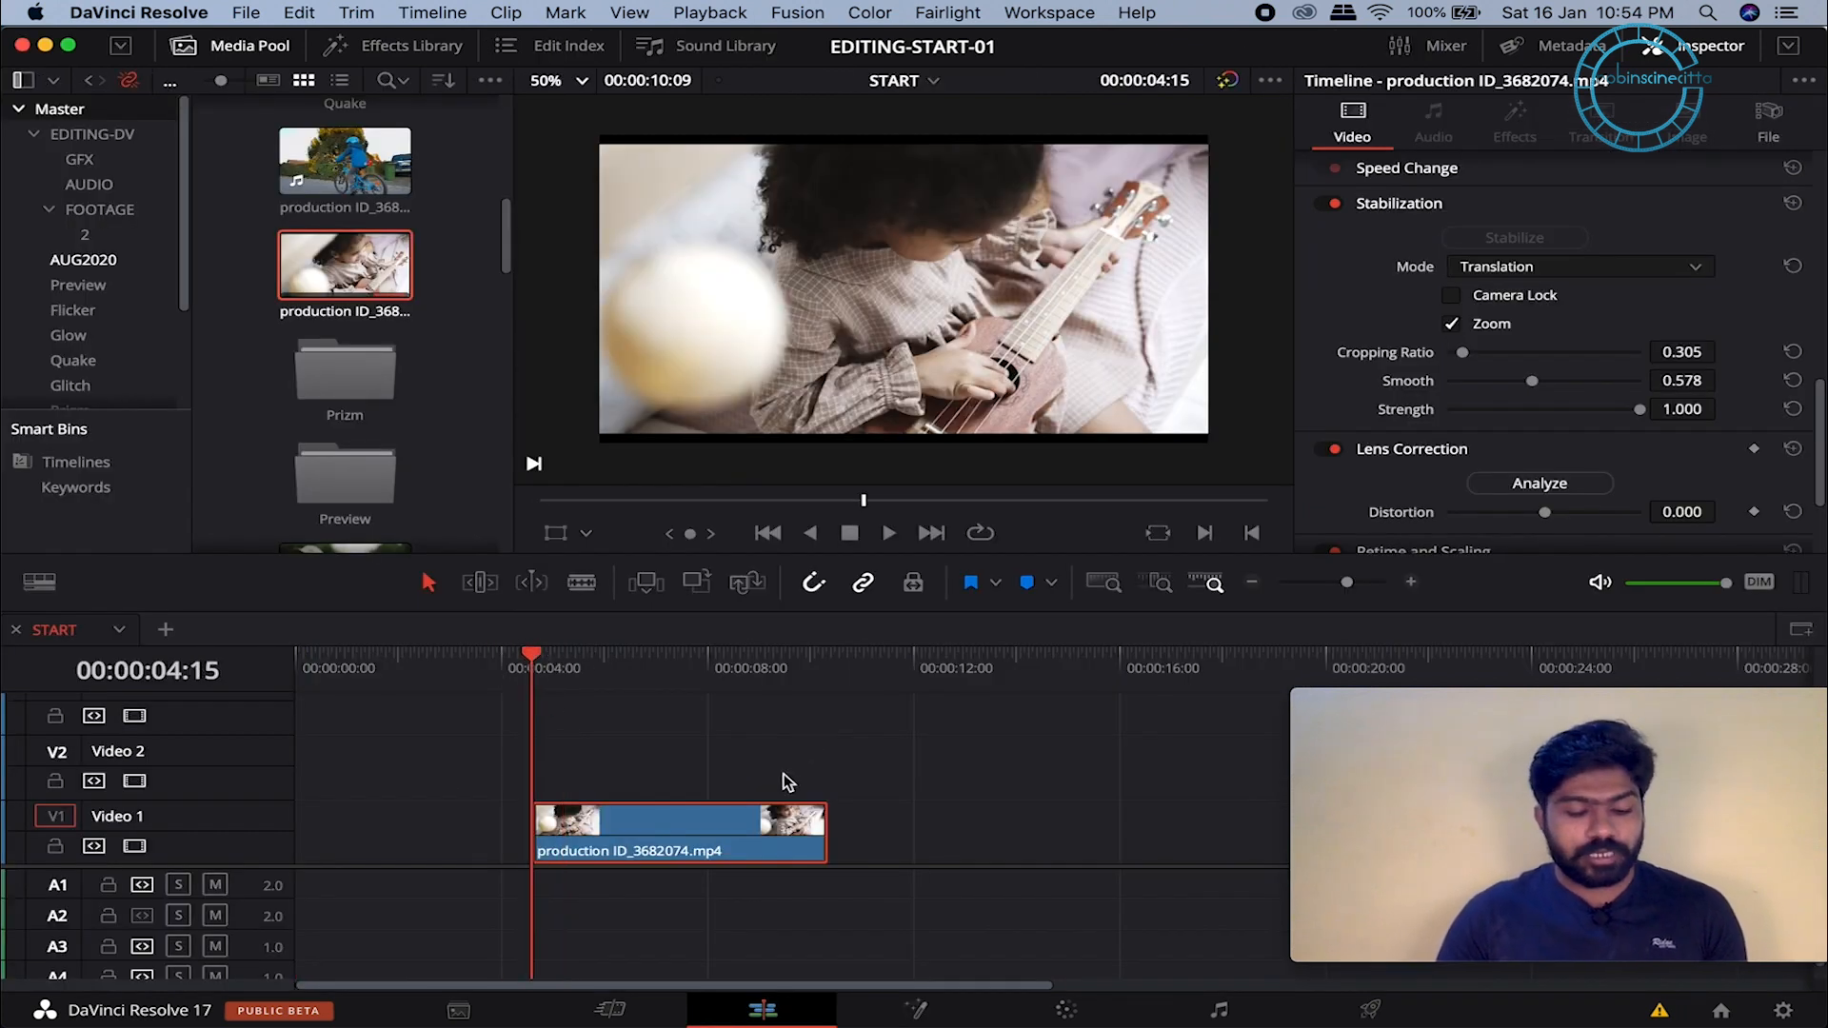
click(707, 827)
drag(708, 826, 1004, 830)
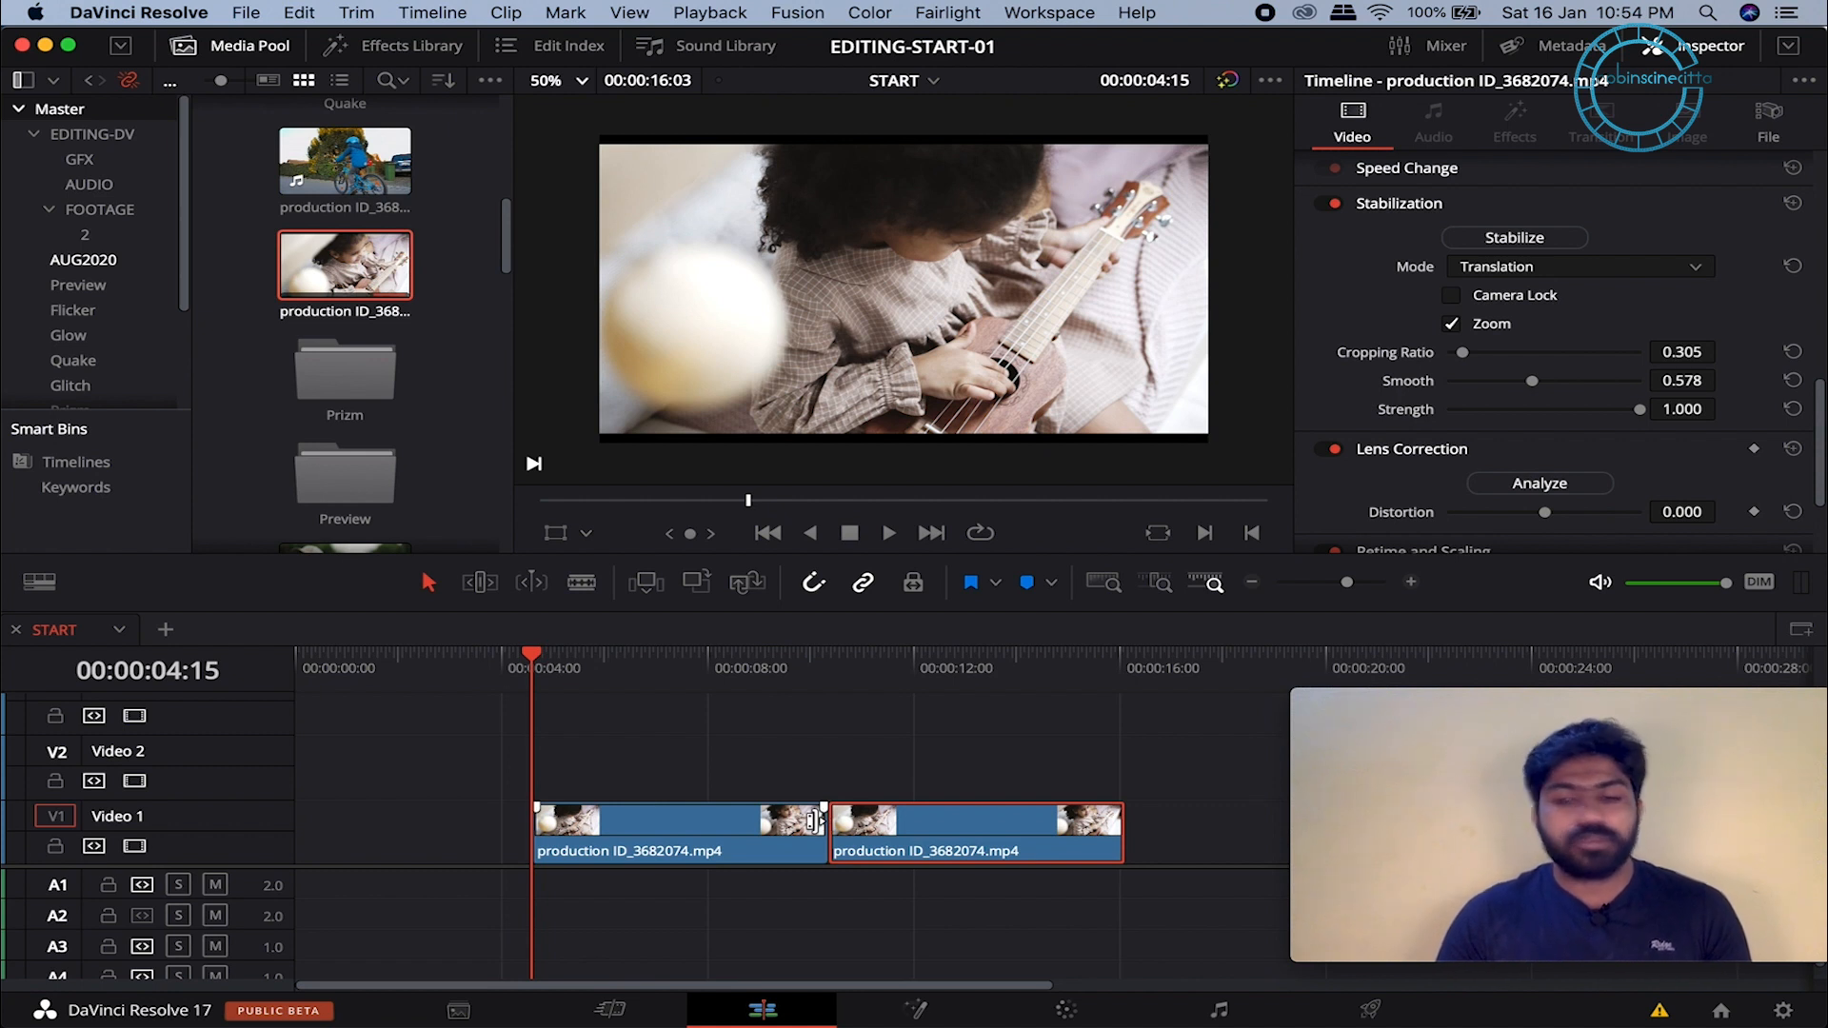
Step: Trim the end of the first production ID_3682074.mp4 clip earlier frame by frame, leaving a gap before the second copy
click(816, 820)
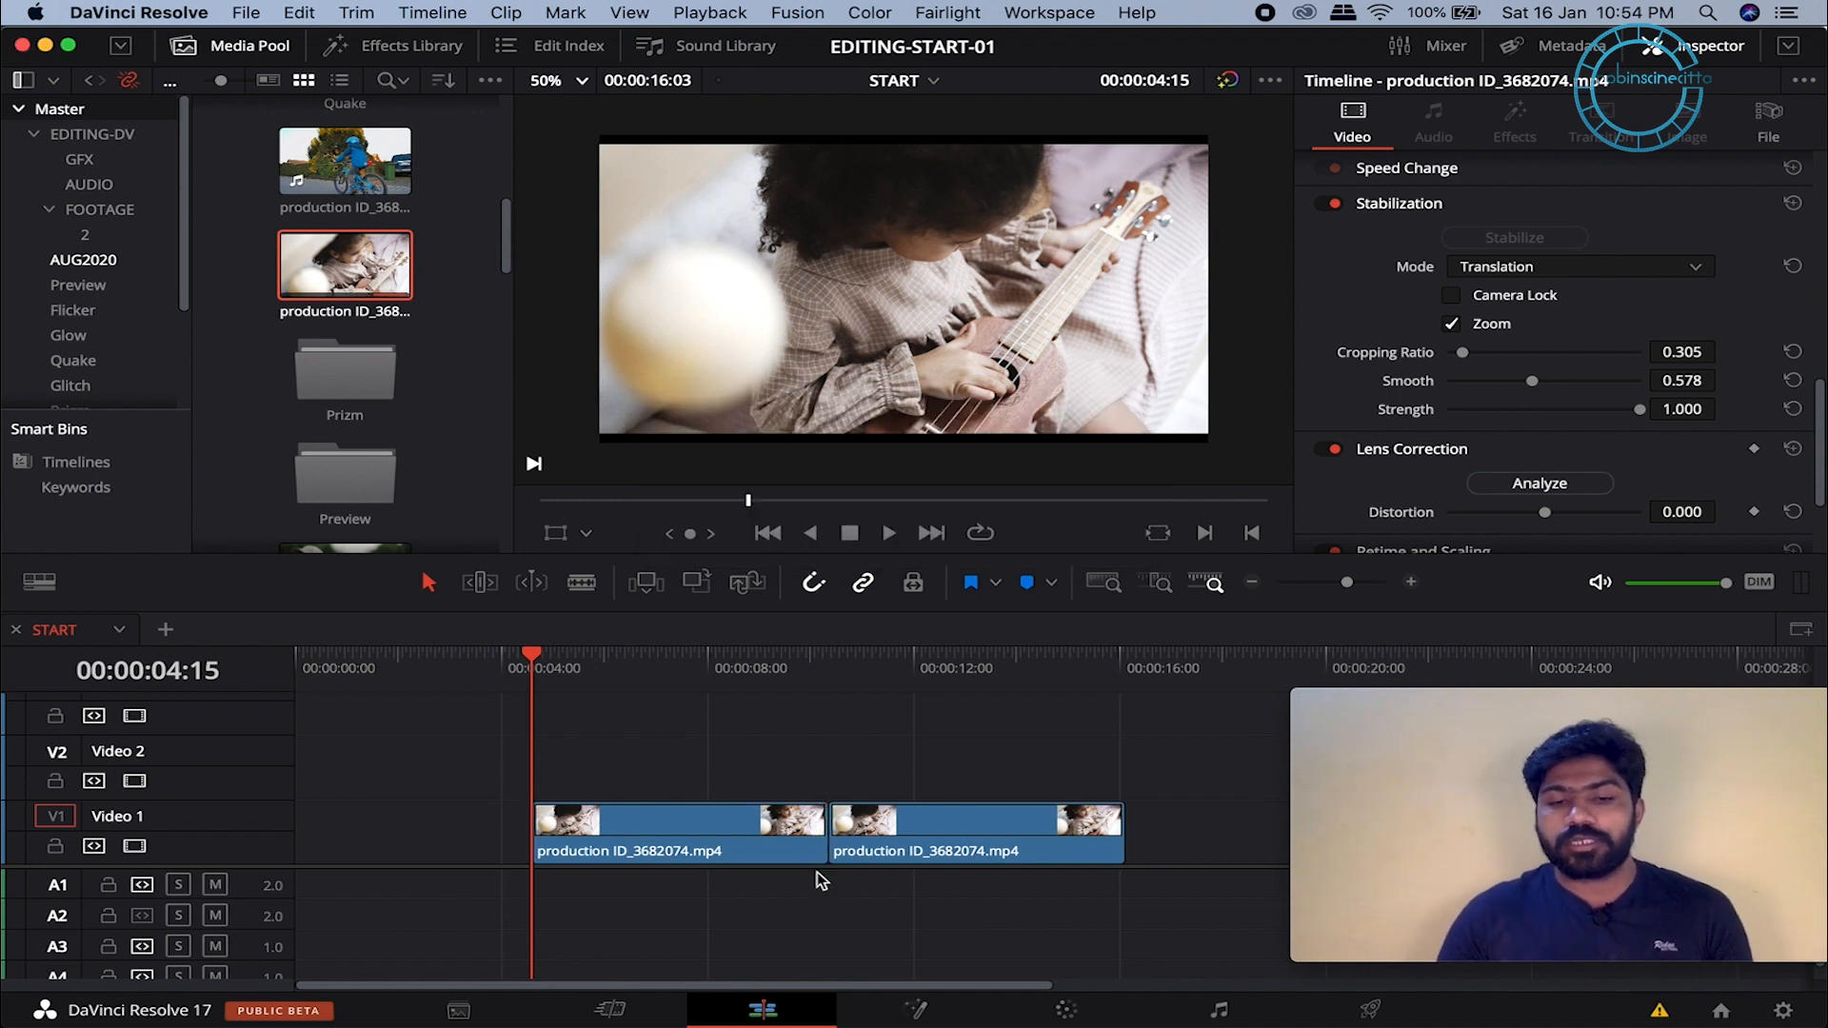
click(817, 824)
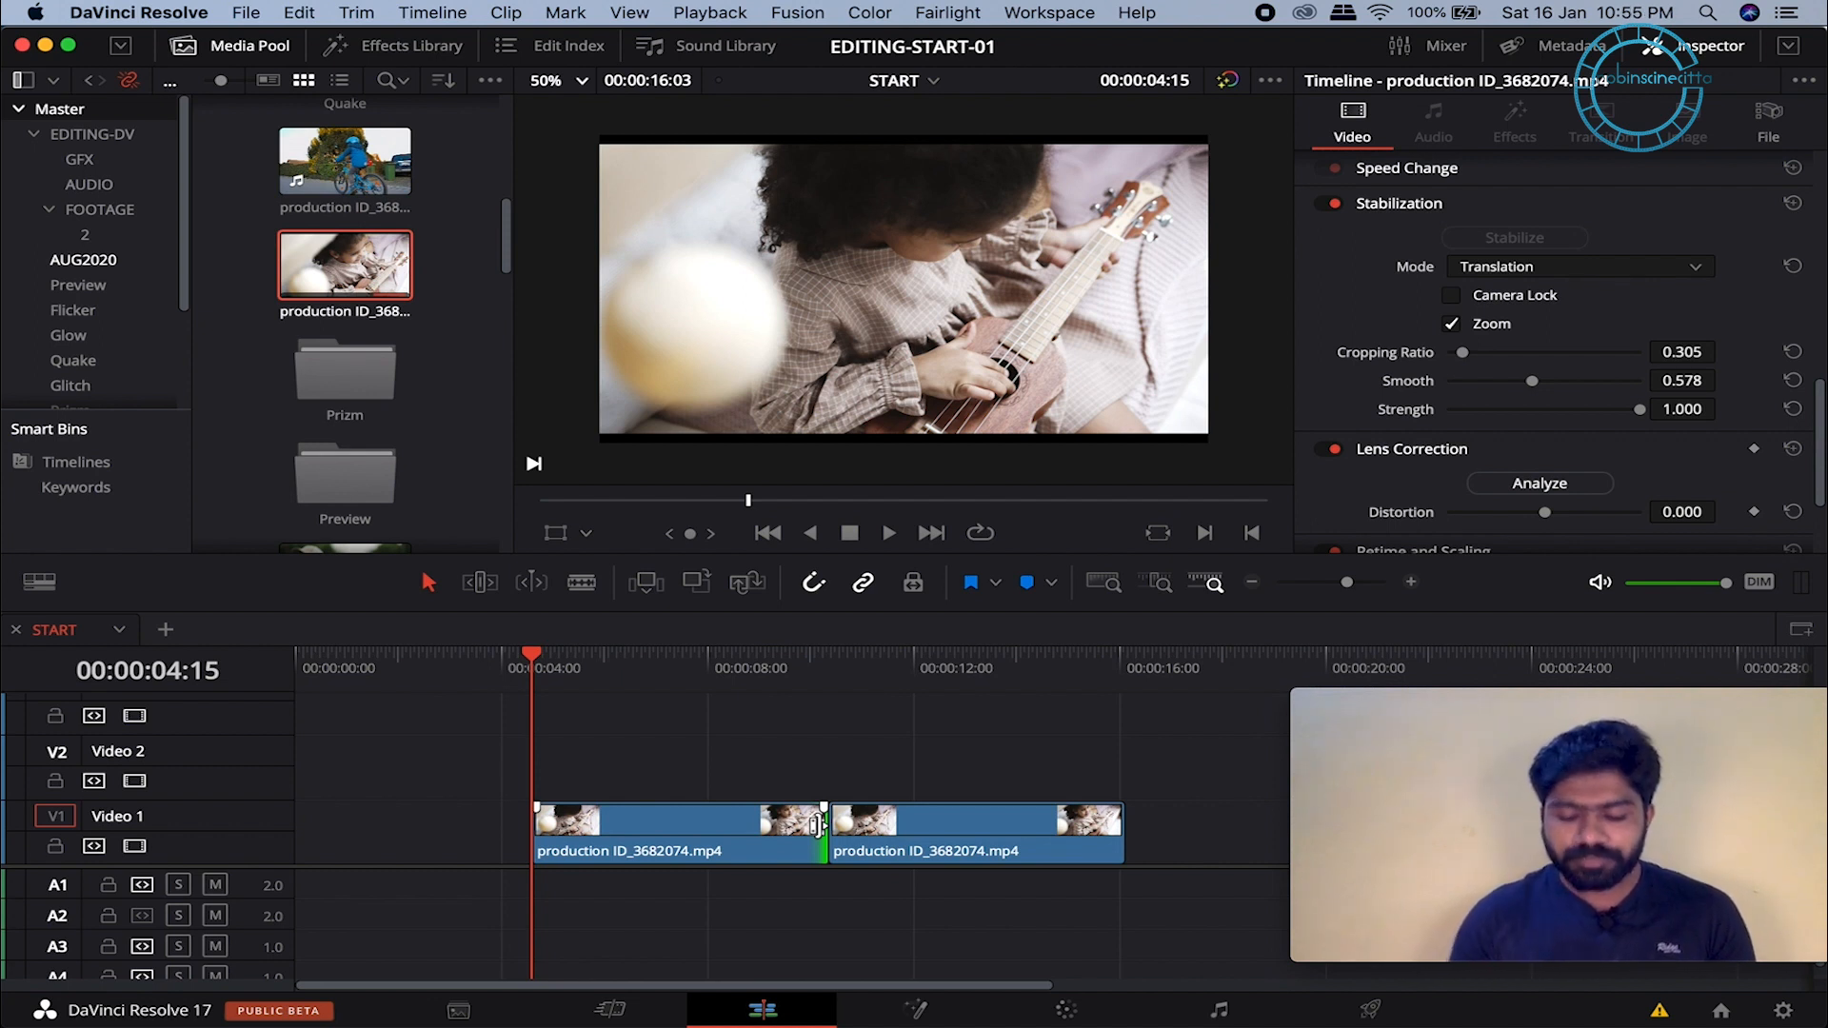
key(comma)
key(comma)
key(comma)
key(comma)
key(comma)
key(comma)
key(comma)
key(comma)
key(comma)
key(comma)
key(comma)
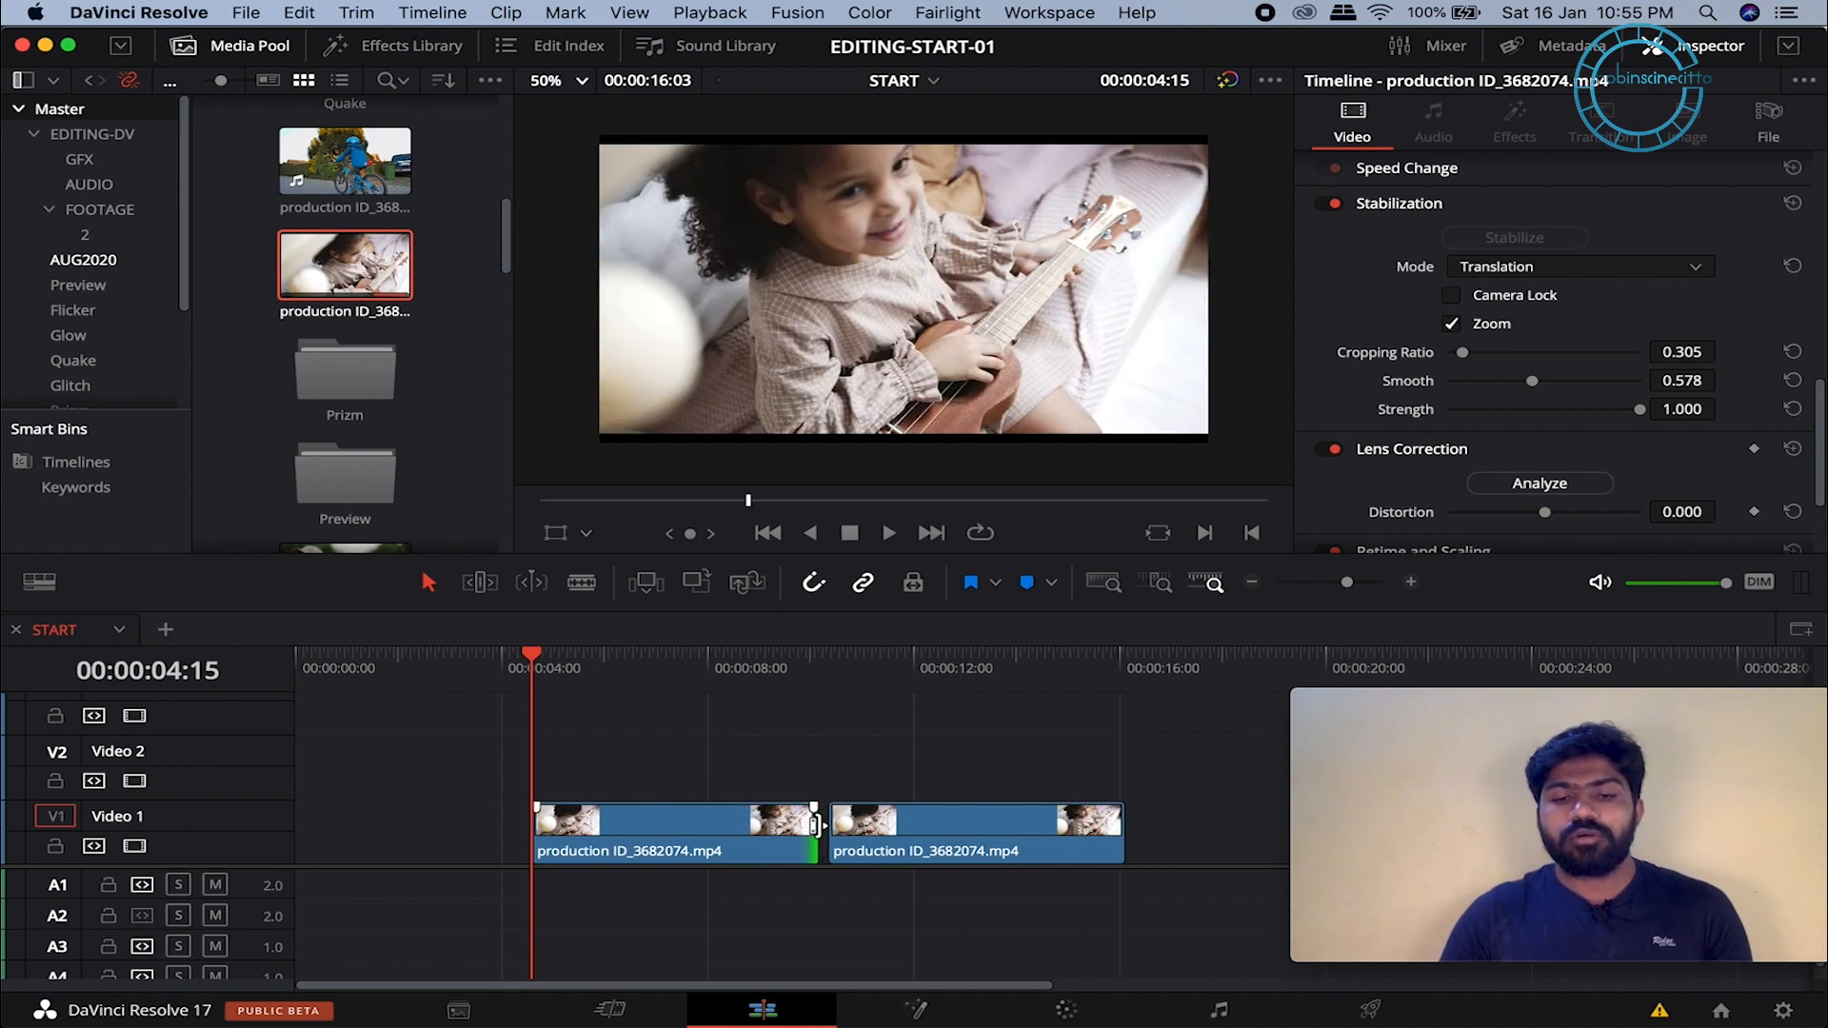
key(comma)
key(comma)
key(comma)
key(comma)
key(comma)
key(comma)
key(comma)
key(comma)
key(comma)
key(comma)
key(comma)
key(comma)
key(comma)
key(comma)
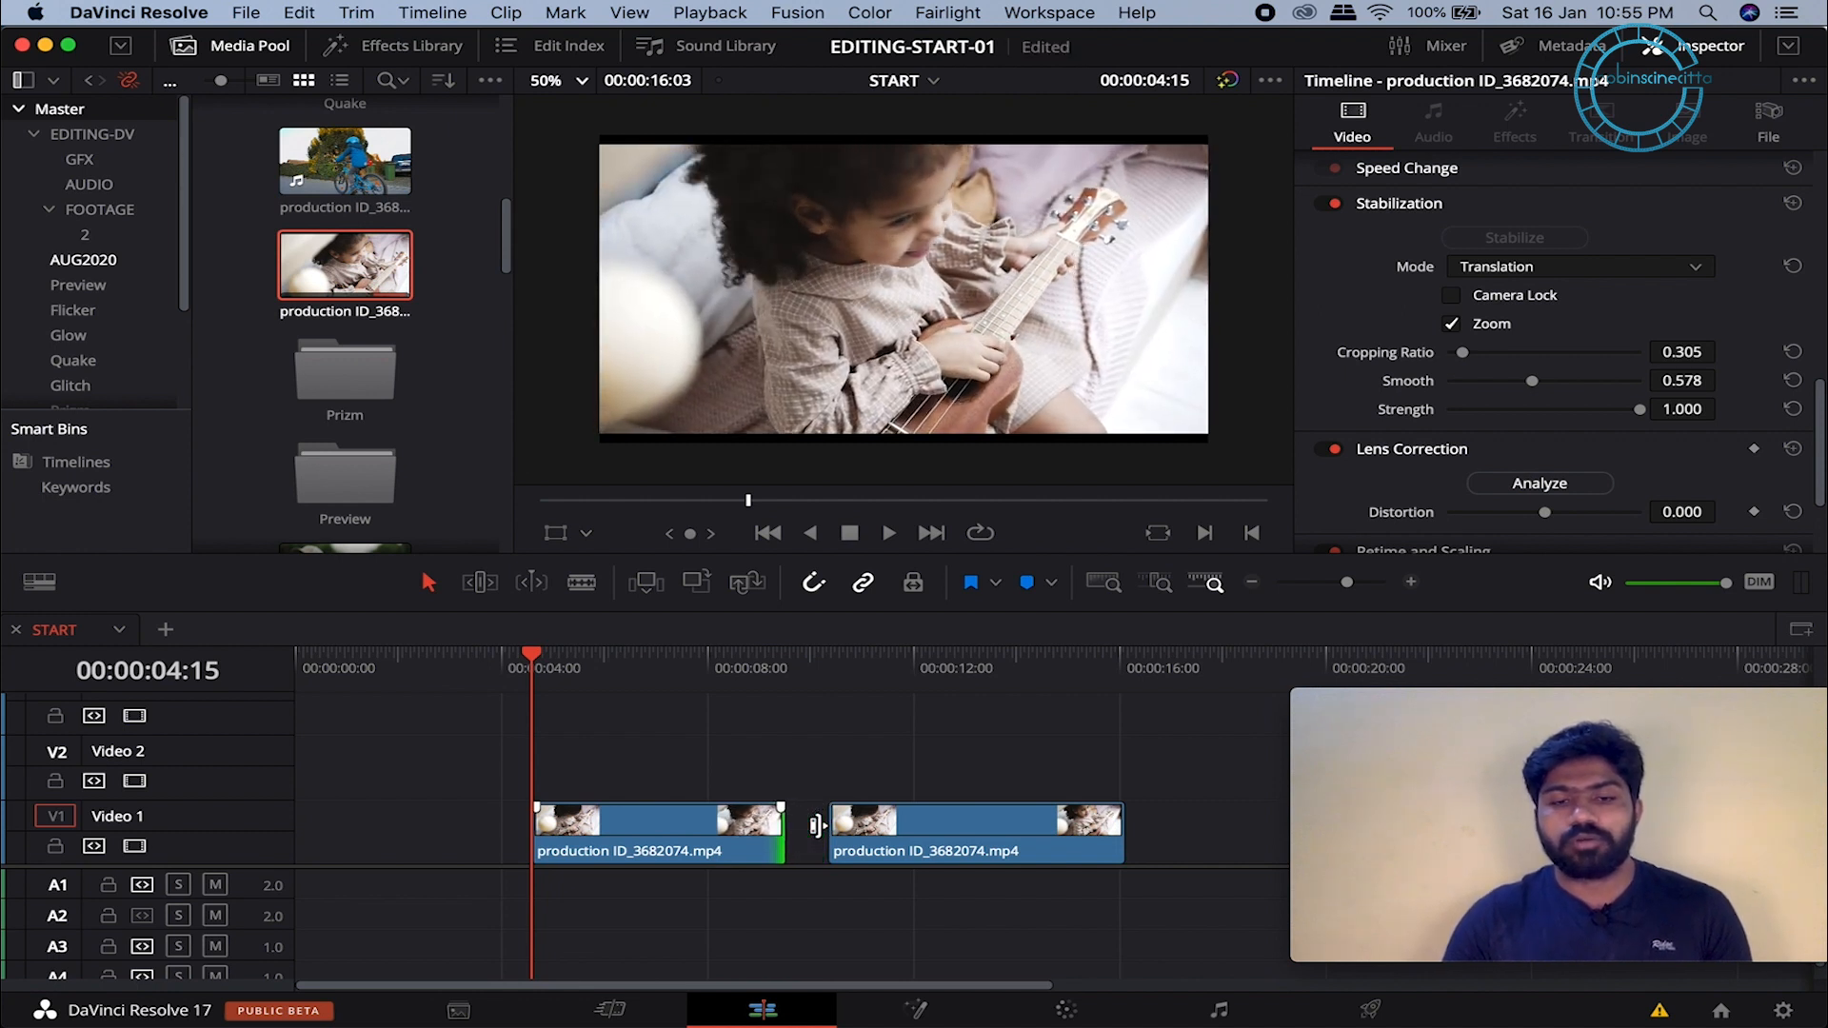
key(comma)
key(comma)
key(comma)
key(comma)
key(comma)
key(comma)
key(comma)
key(comma)
key(comma)
key(comma)
key(comma)
key(comma)
key(comma)
key(comma)
key(comma)
key(comma)
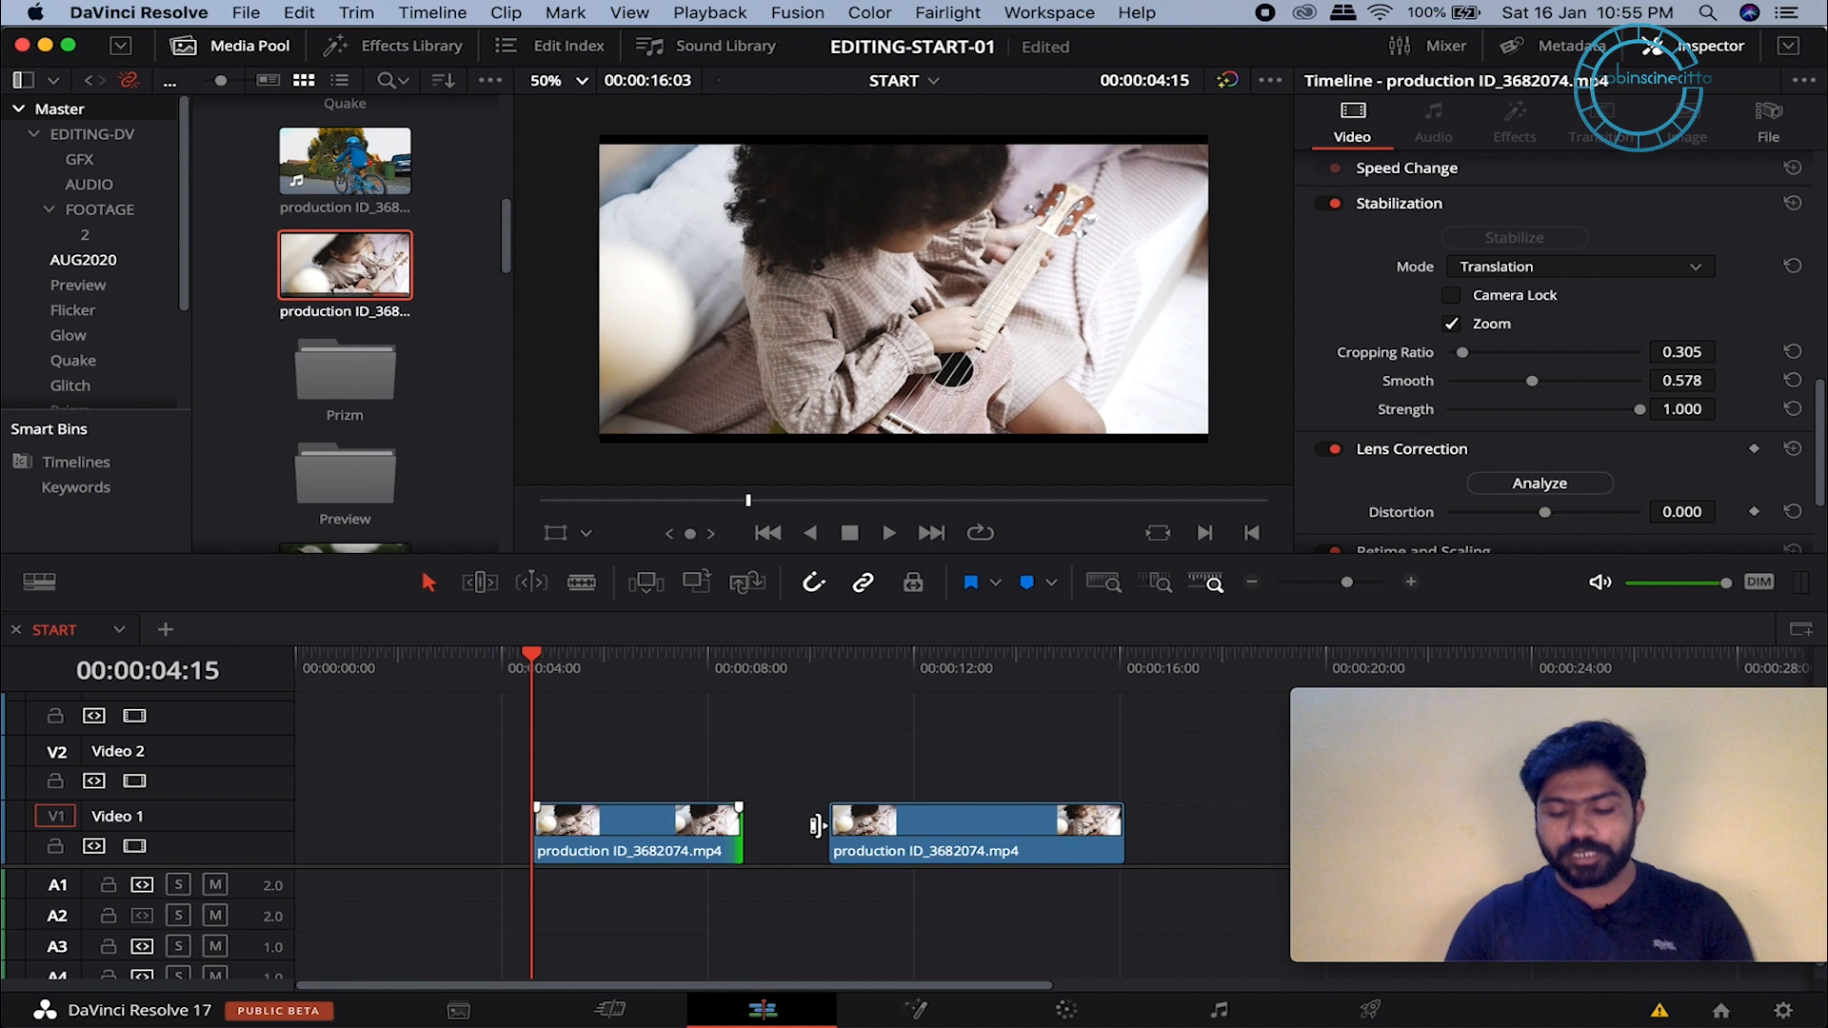
Step: Extend the first clip's end frame by frame over the second copy to about 00:00:11:02 and remove that copy
key(period)
key(period)
key(period)
key(period)
key(period)
key(period)
key(period)
key(period)
key(period)
key(period)
key(period)
key(period)
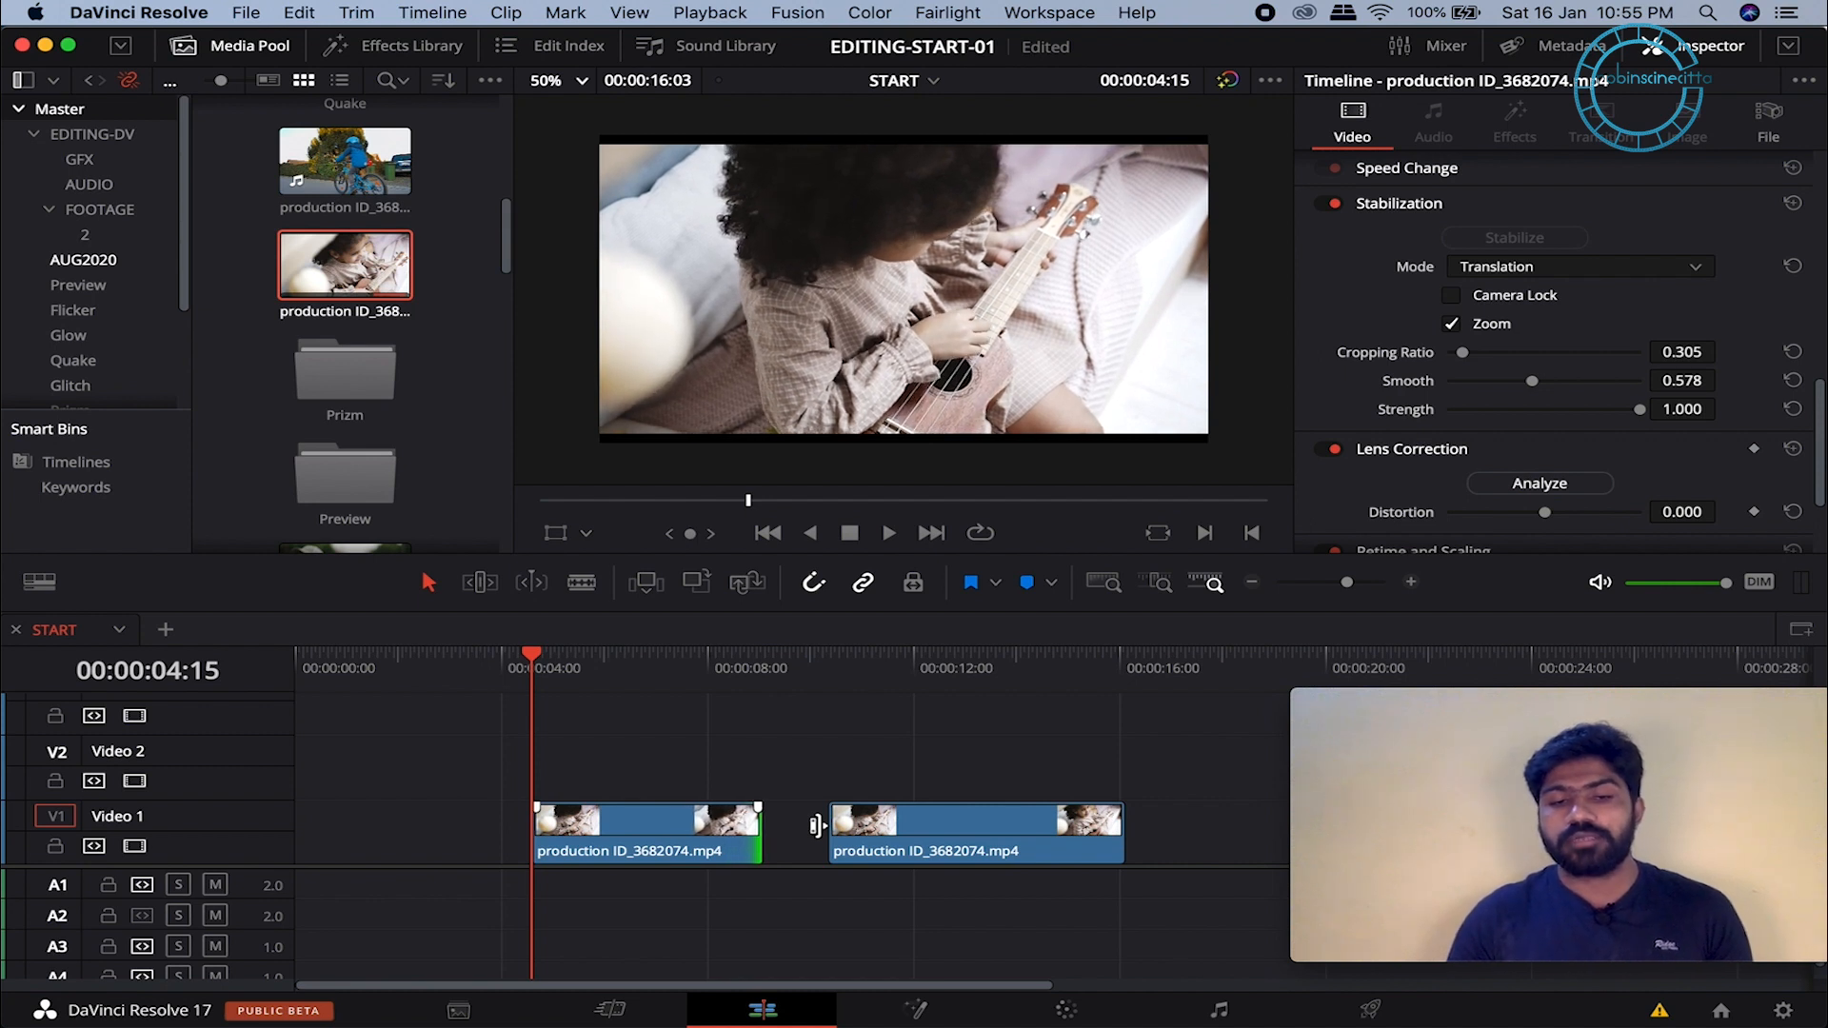
key(period)
key(period)
key(period)
key(period)
key(period)
key(period)
key(period)
key(period)
key(period)
key(period)
key(period)
key(period)
key(period)
key(period)
key(period)
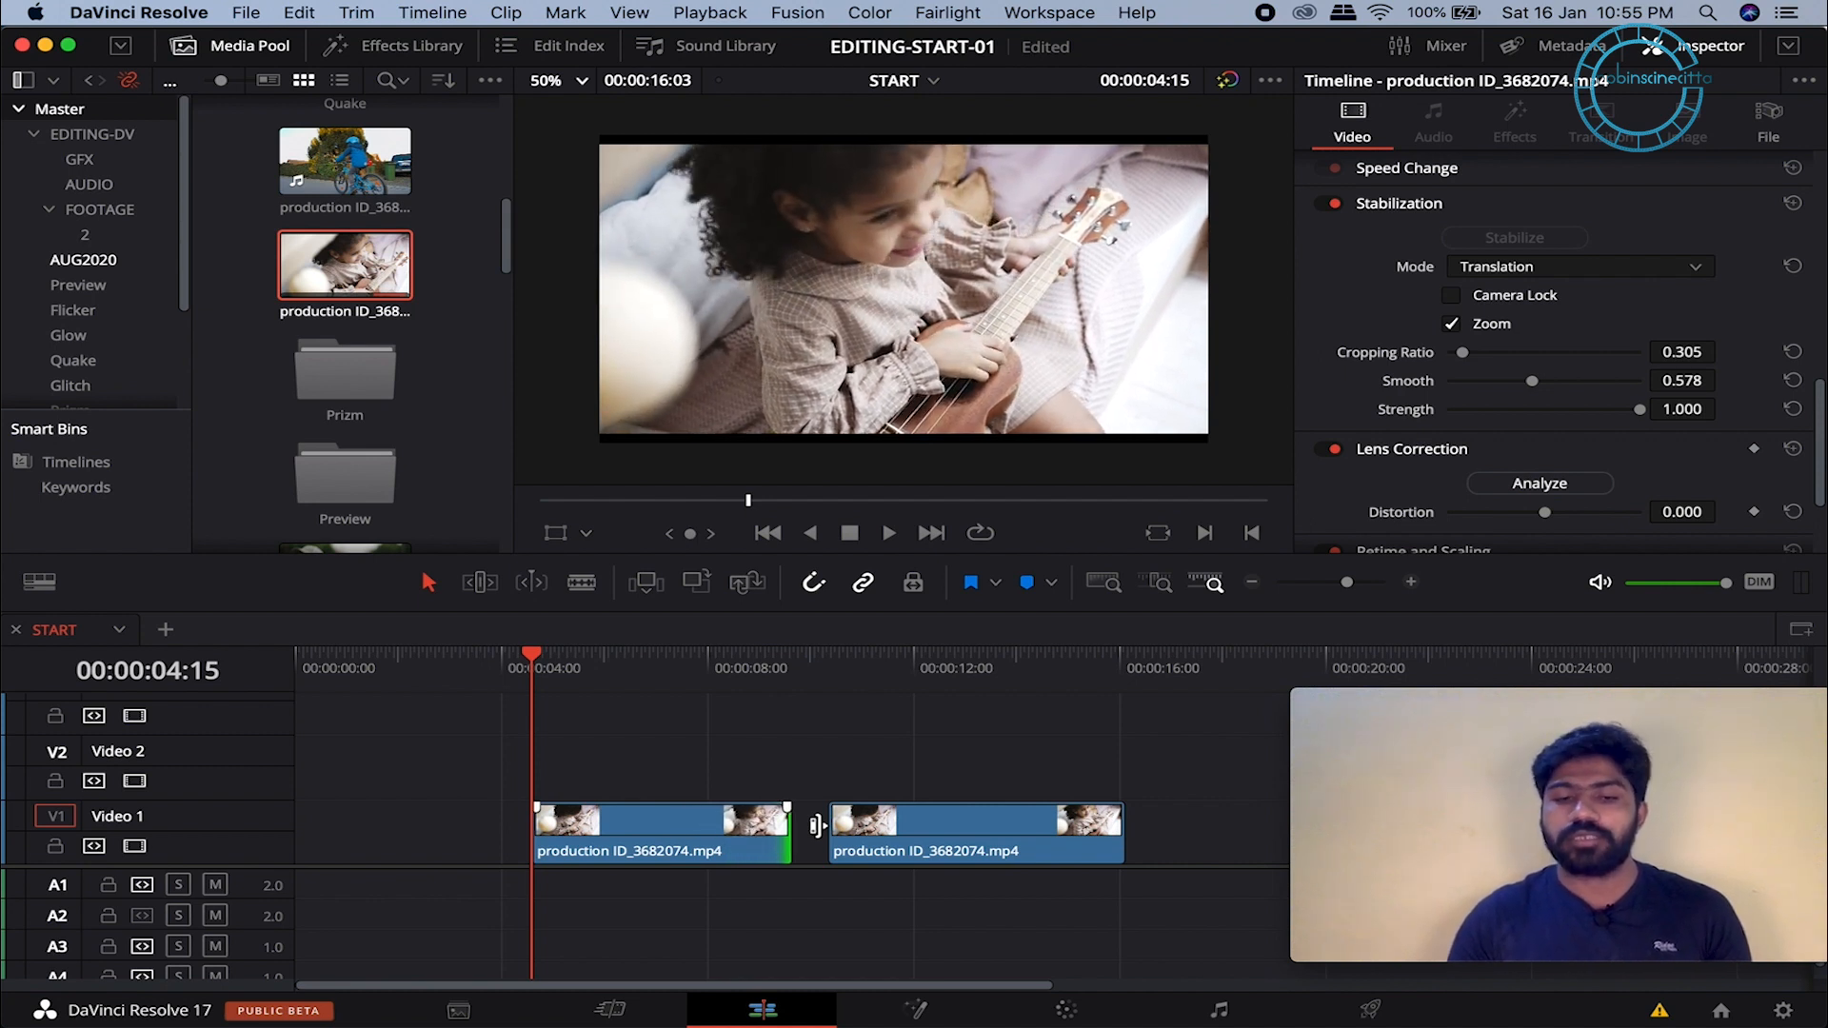
key(period)
key(period)
key(period)
key(period)
key(period)
key(period)
key(period)
key(period)
key(period)
key(period)
key(period)
key(period)
key(period)
key(period)
key(period)
key(period)
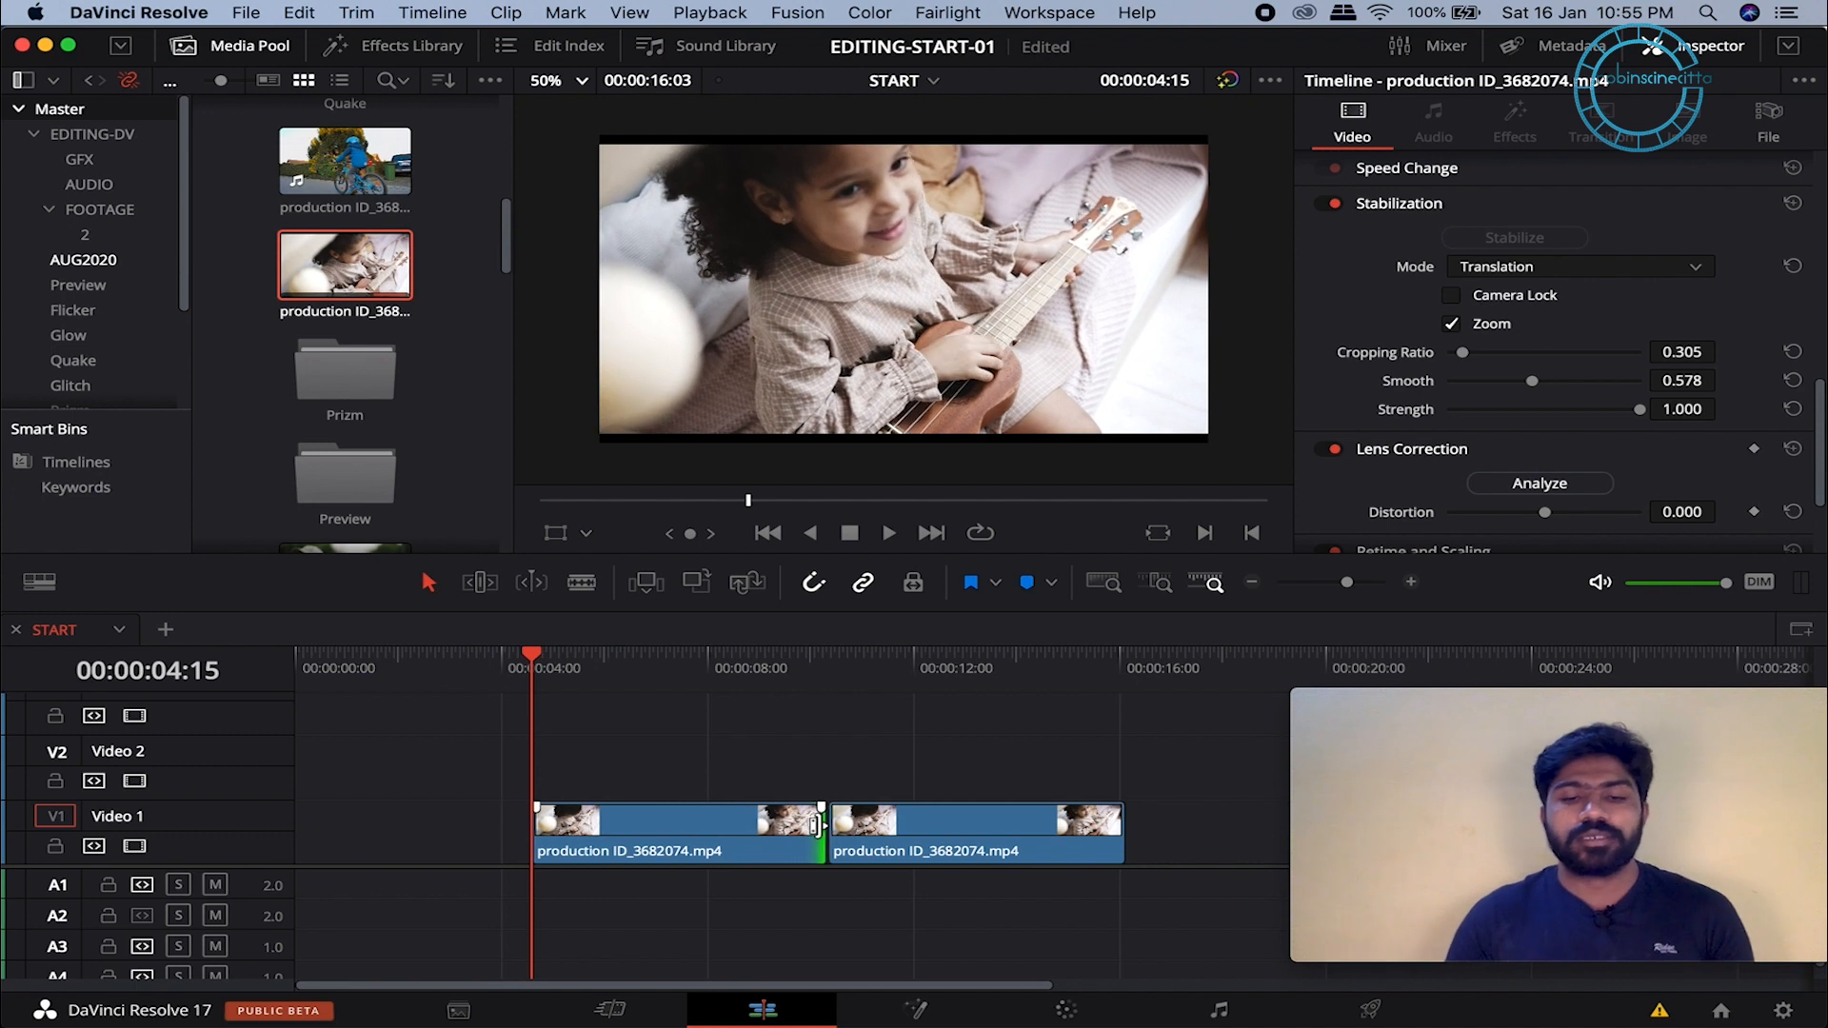
key(period)
key(period)
key(period)
key(period)
key(period)
key(period)
key(period)
key(period)
key(period)
key(period)
key(period)
key(period)
key(period)
key(period)
key(period)
key(period)
key(period)
key(period)
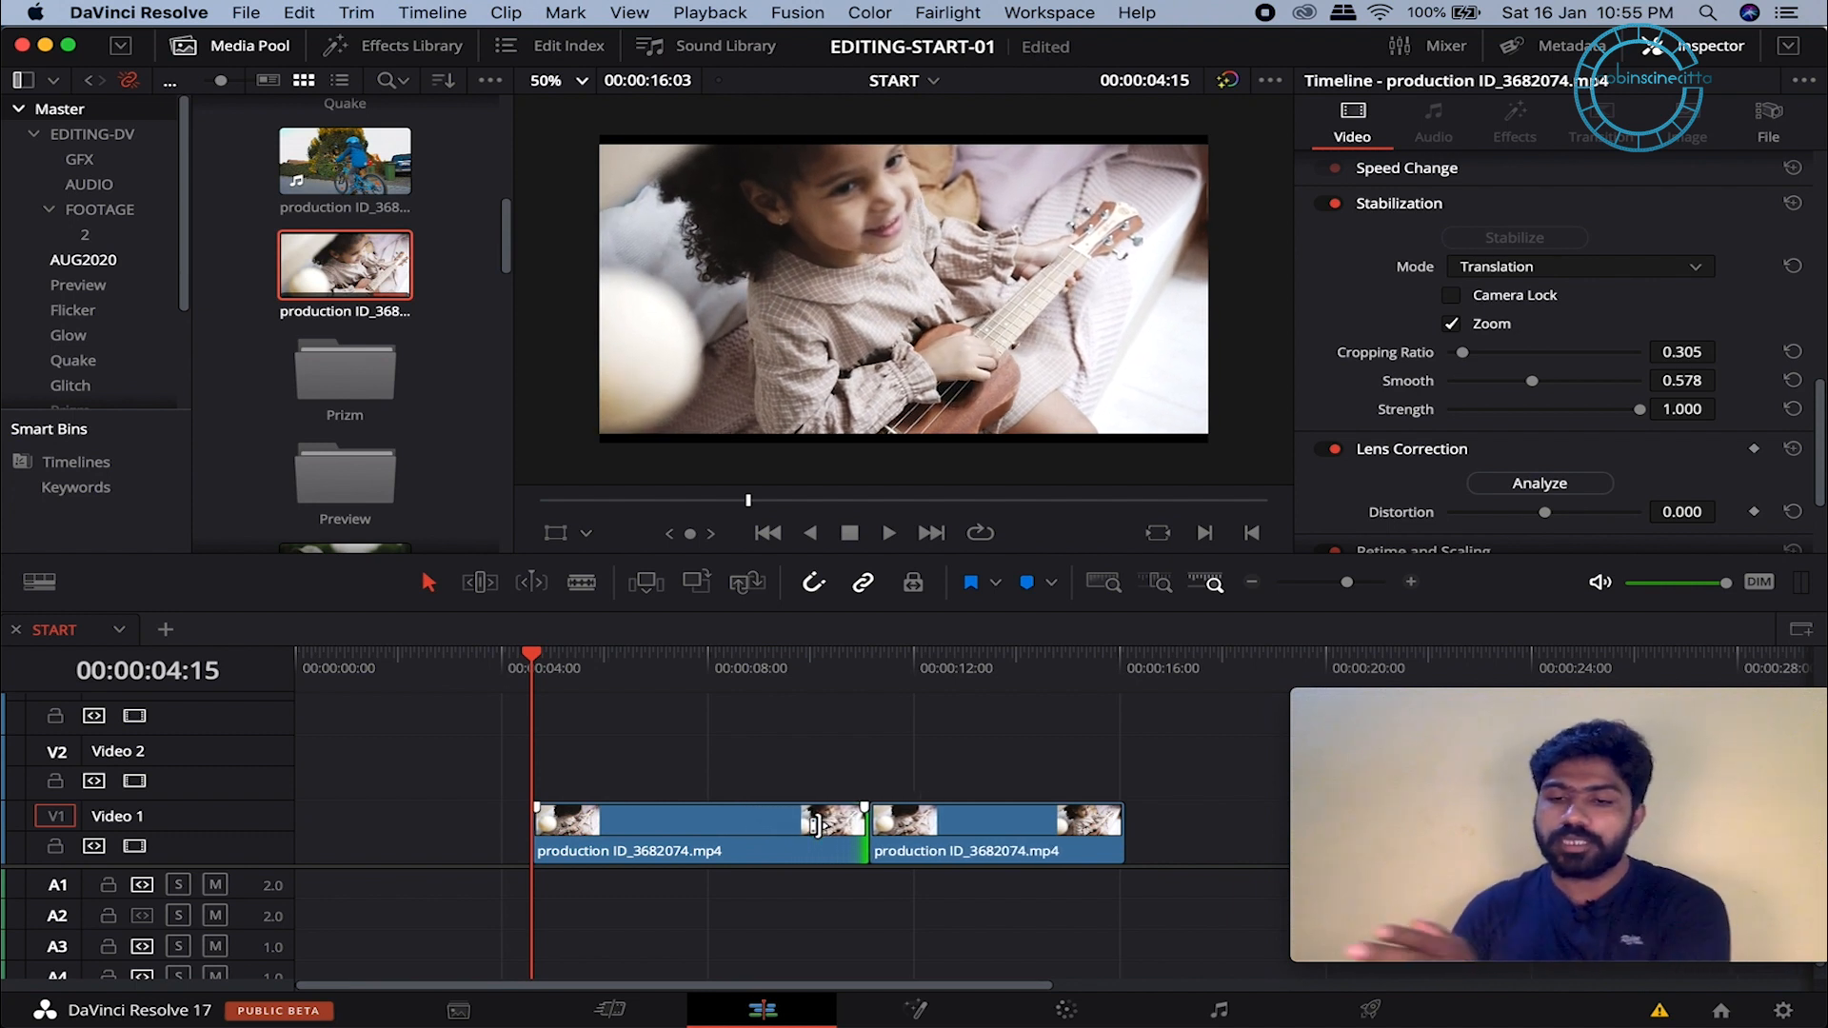
key(period)
key(period)
key(comma)
key(comma)
key(comma)
key(comma)
key(comma)
key(comma)
key(comma)
key(comma)
key(super+s)
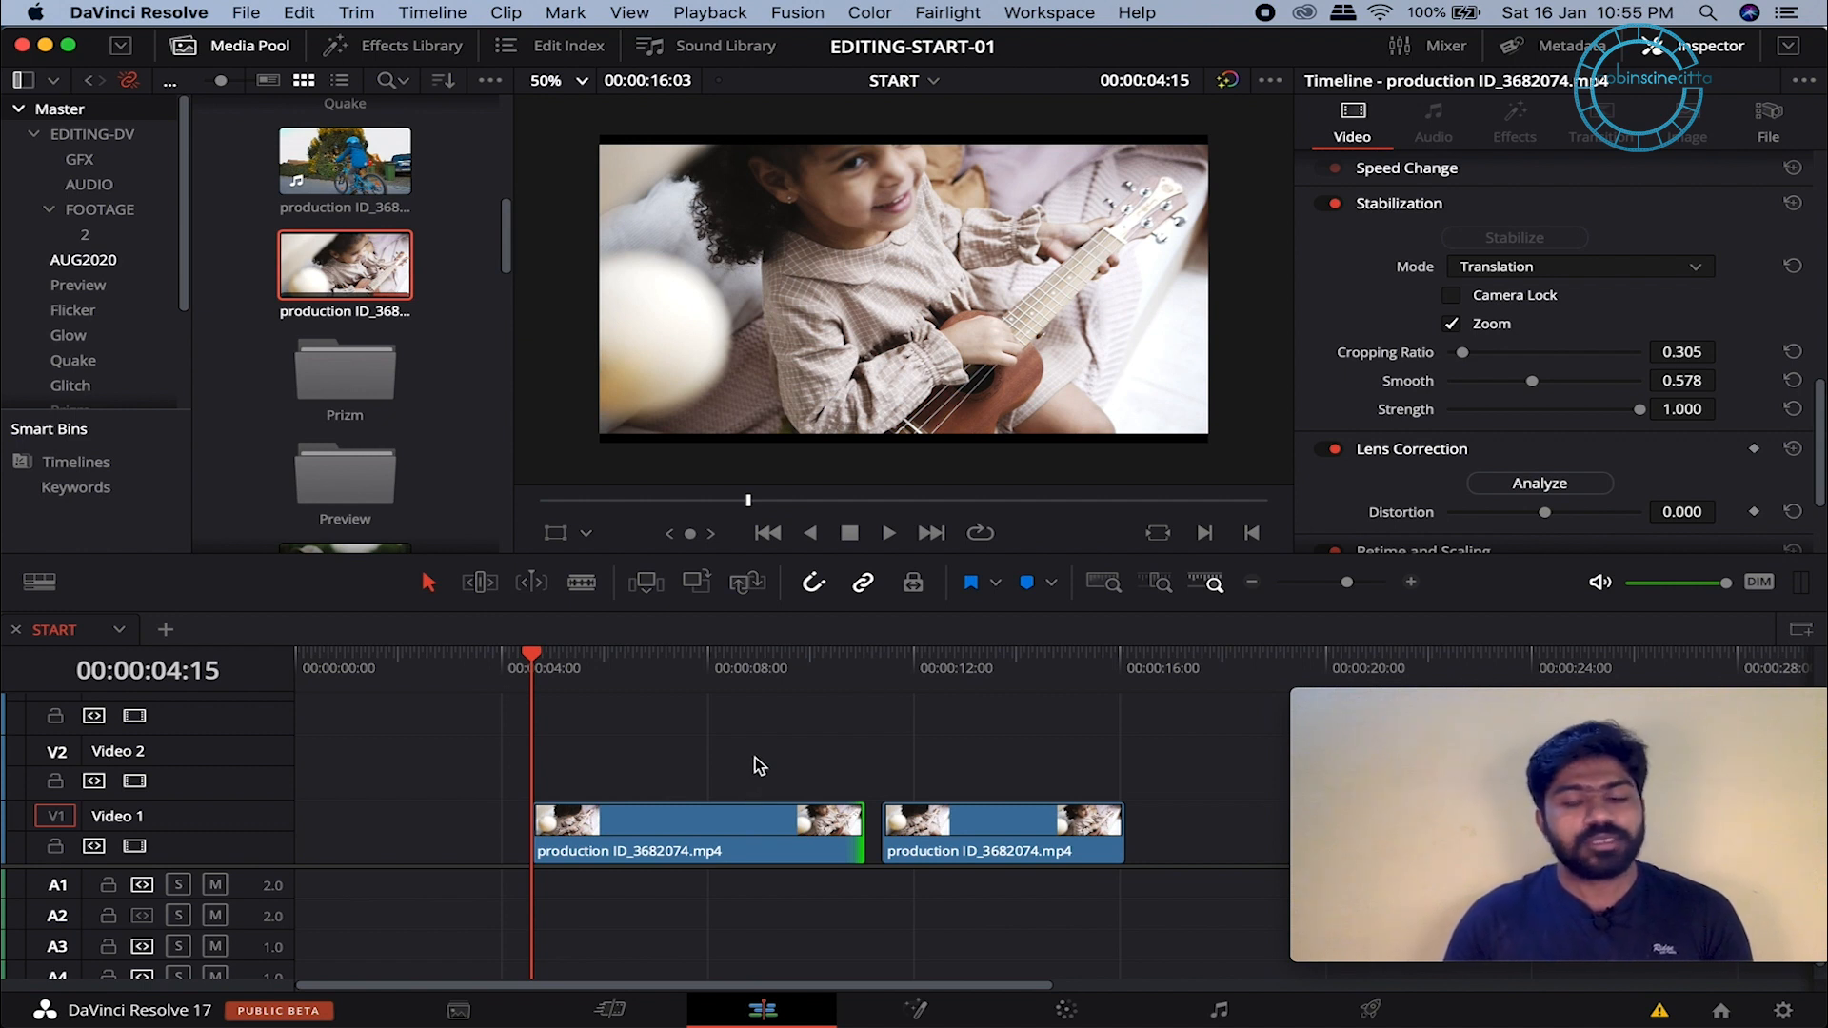
drag(693, 748, 986, 862)
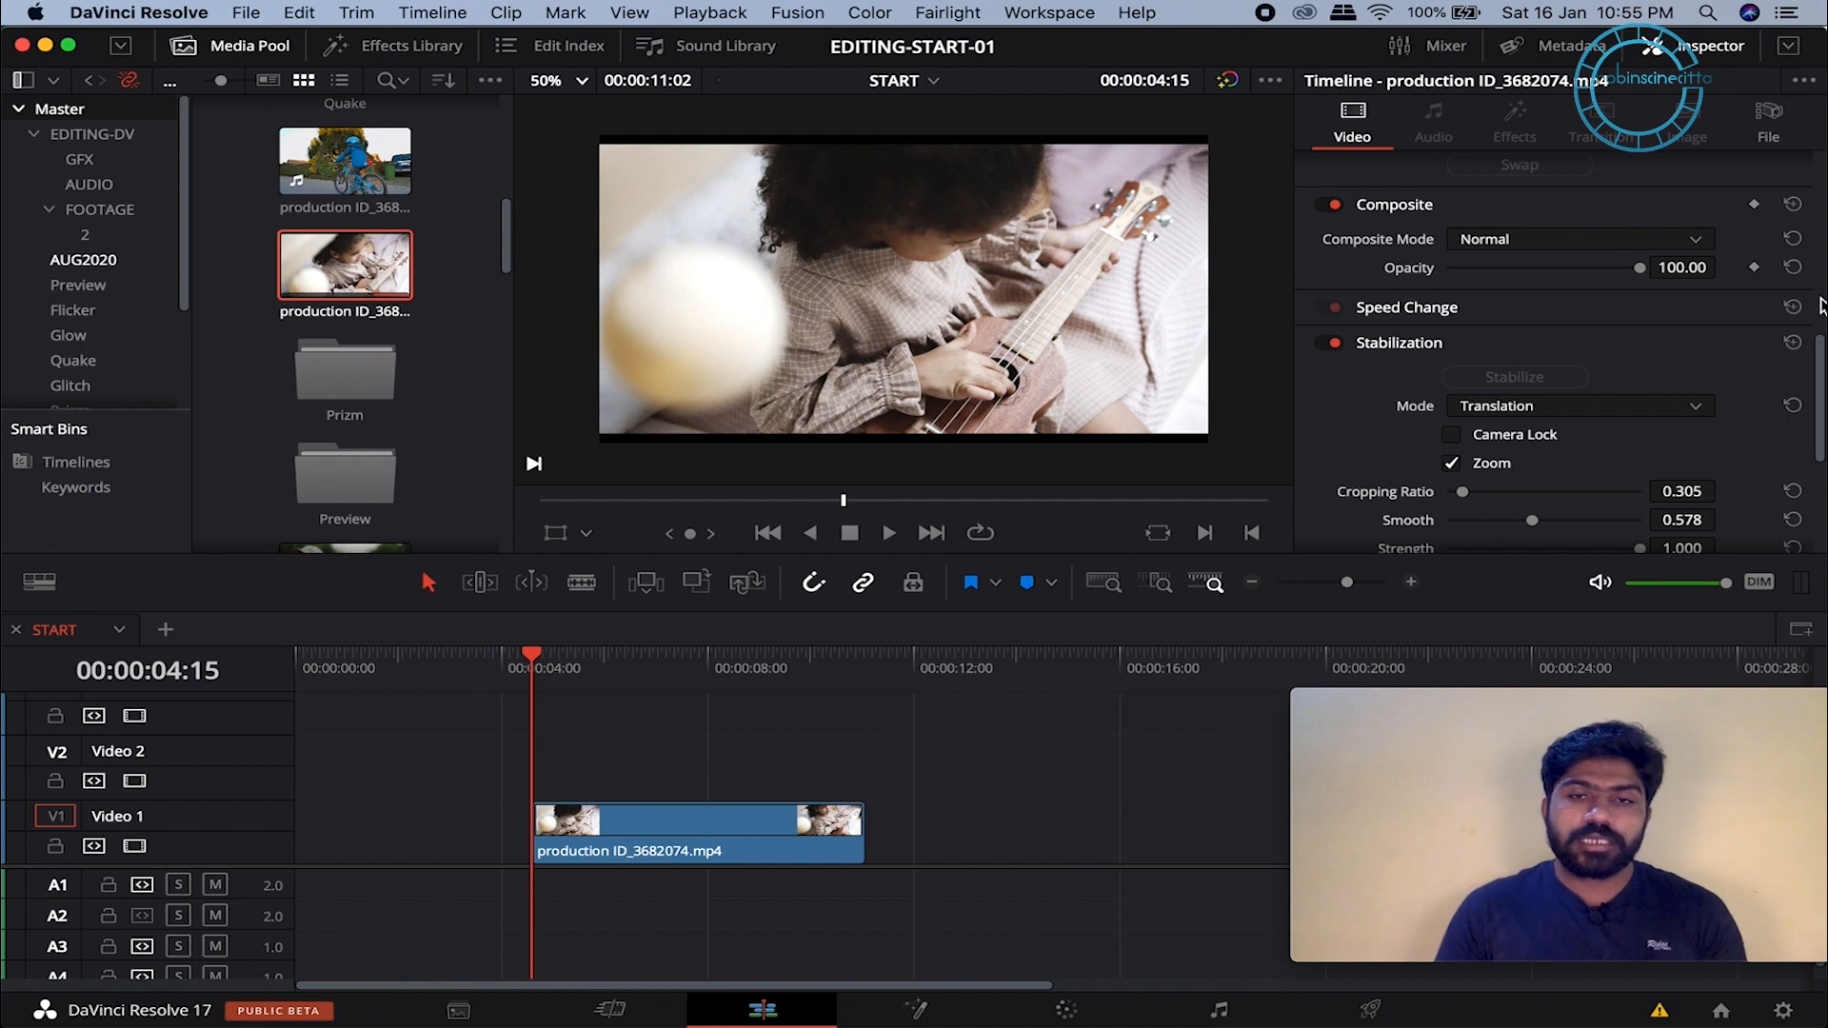
Step: Analyze the clip's lens correction and try Distortion values of 0.669 and -0.523
scroll(1750, 354, down, 4)
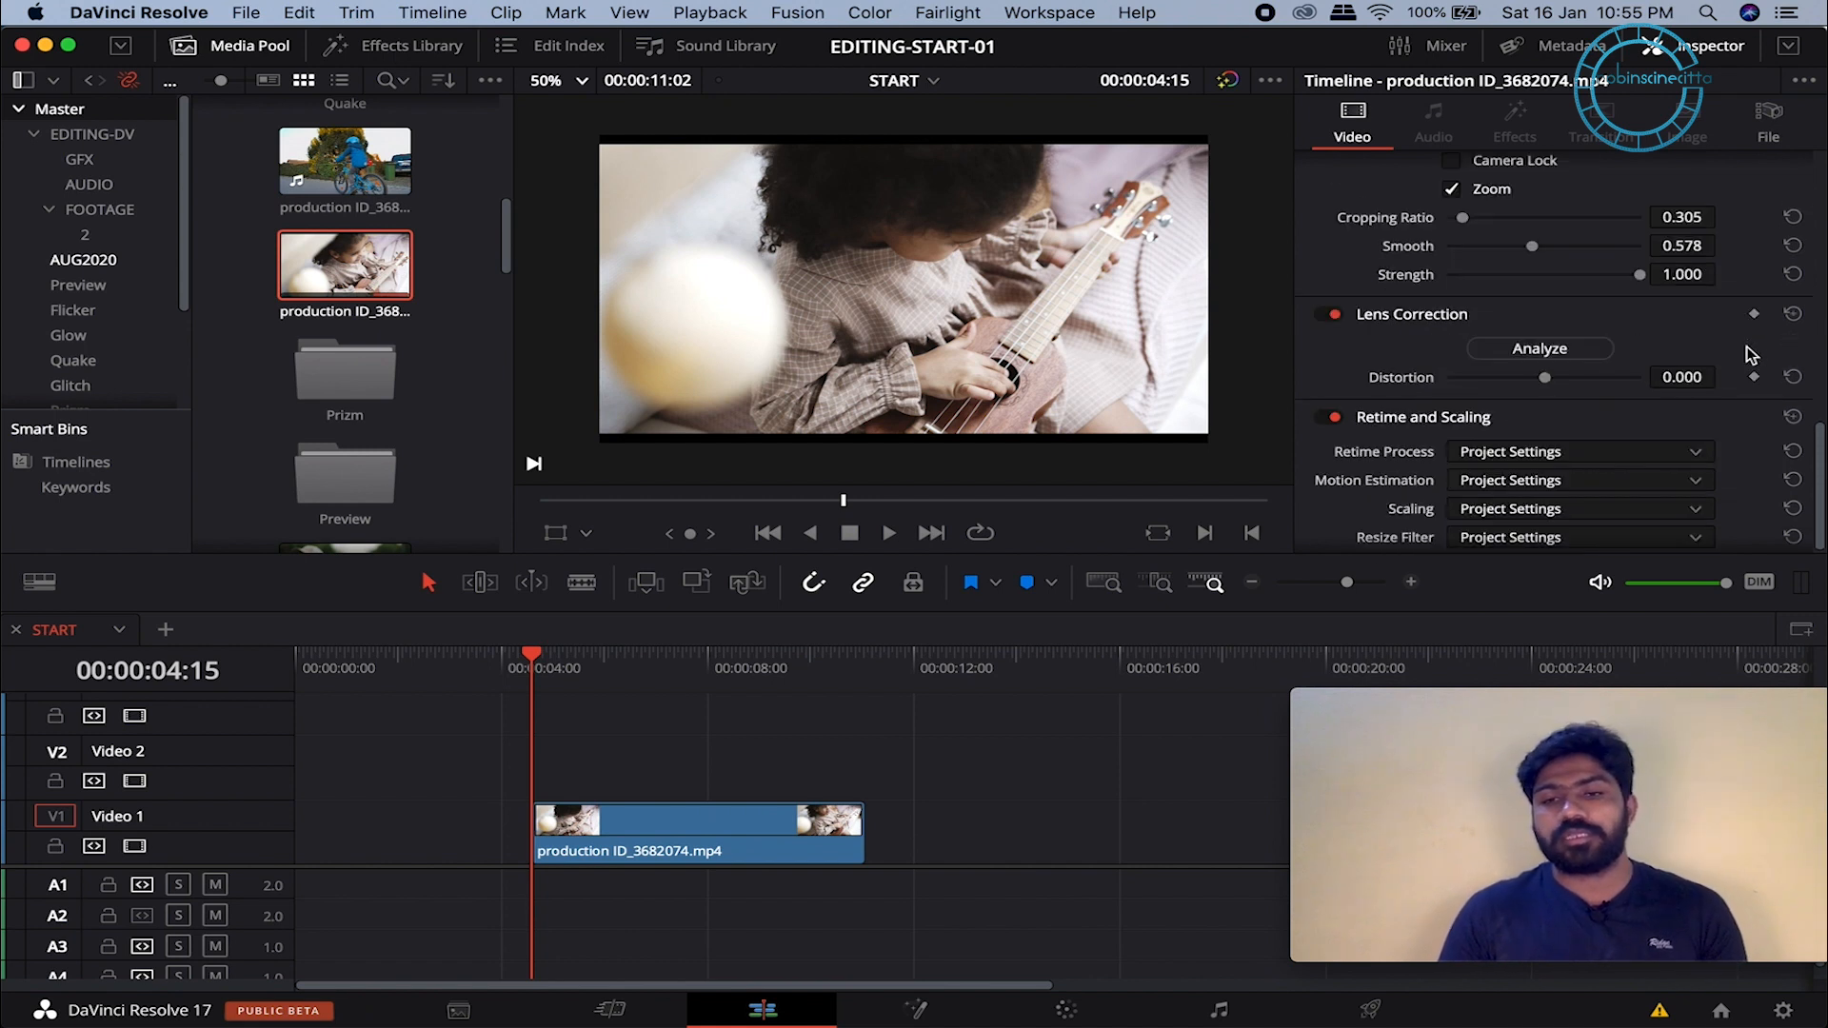
scroll(1432, 278, up, 3)
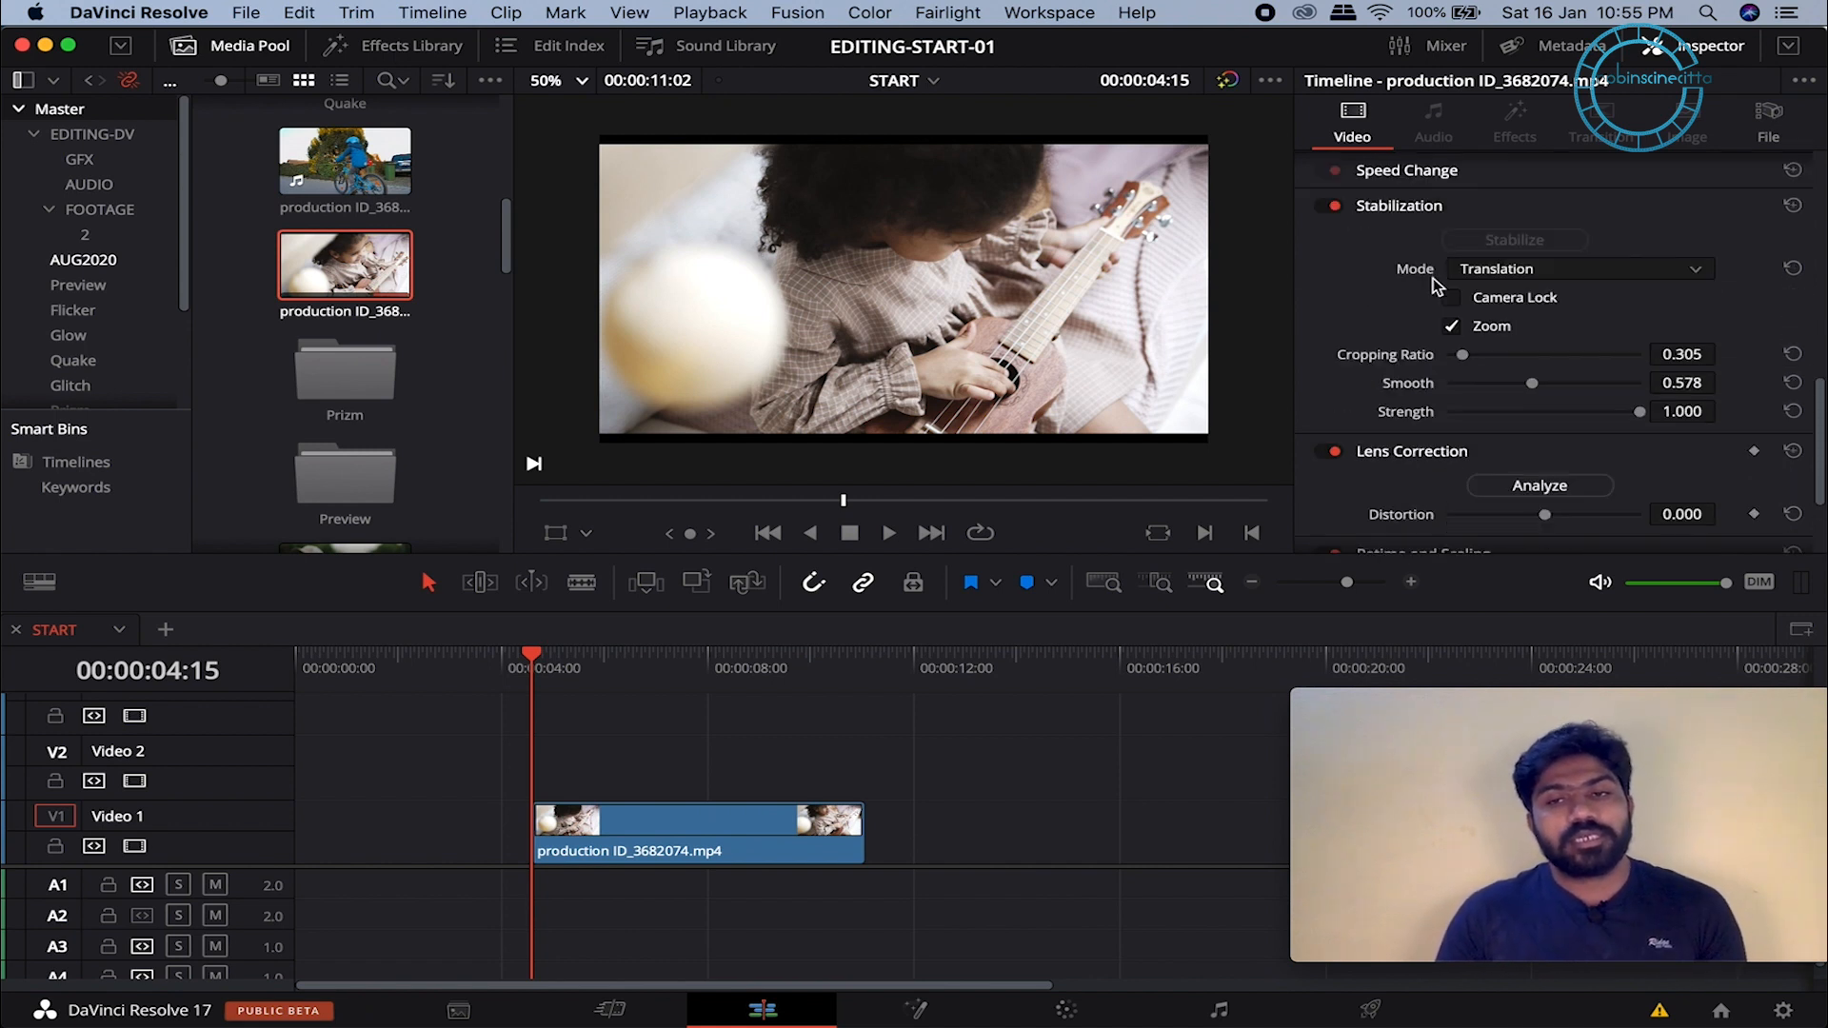
scroll(1428, 389, down, 2)
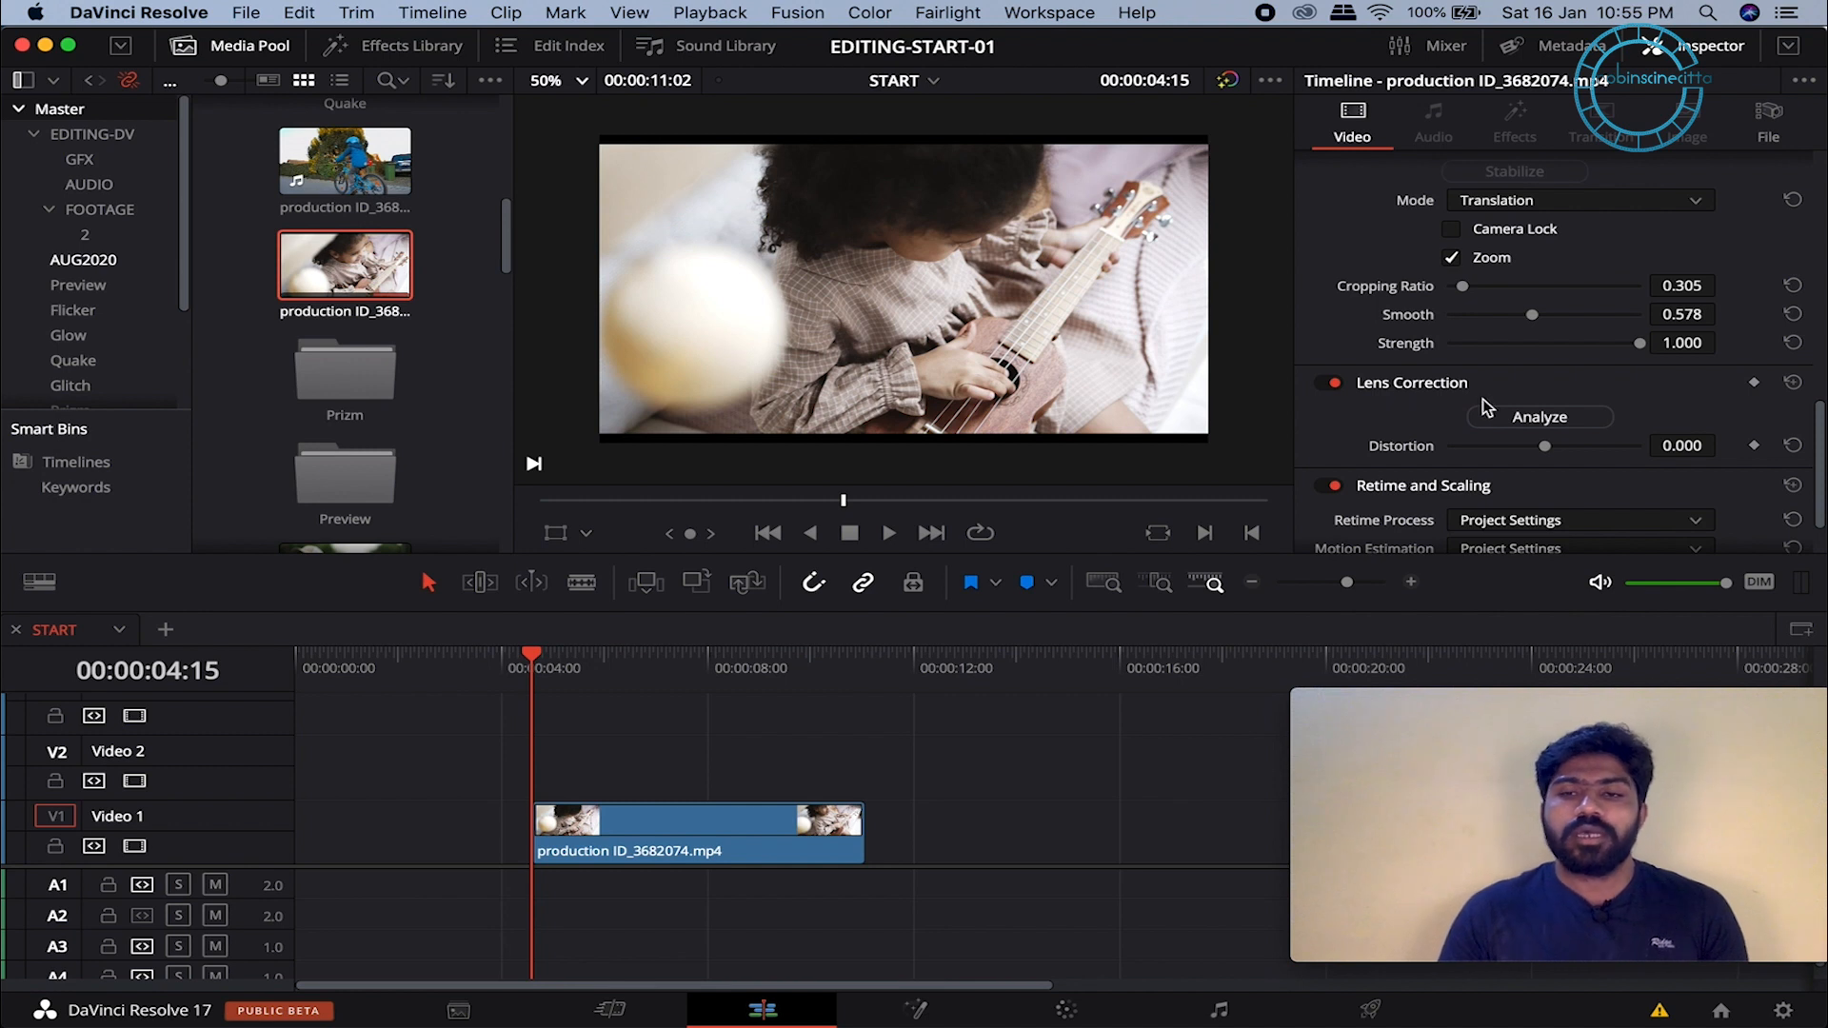
click(1513, 419)
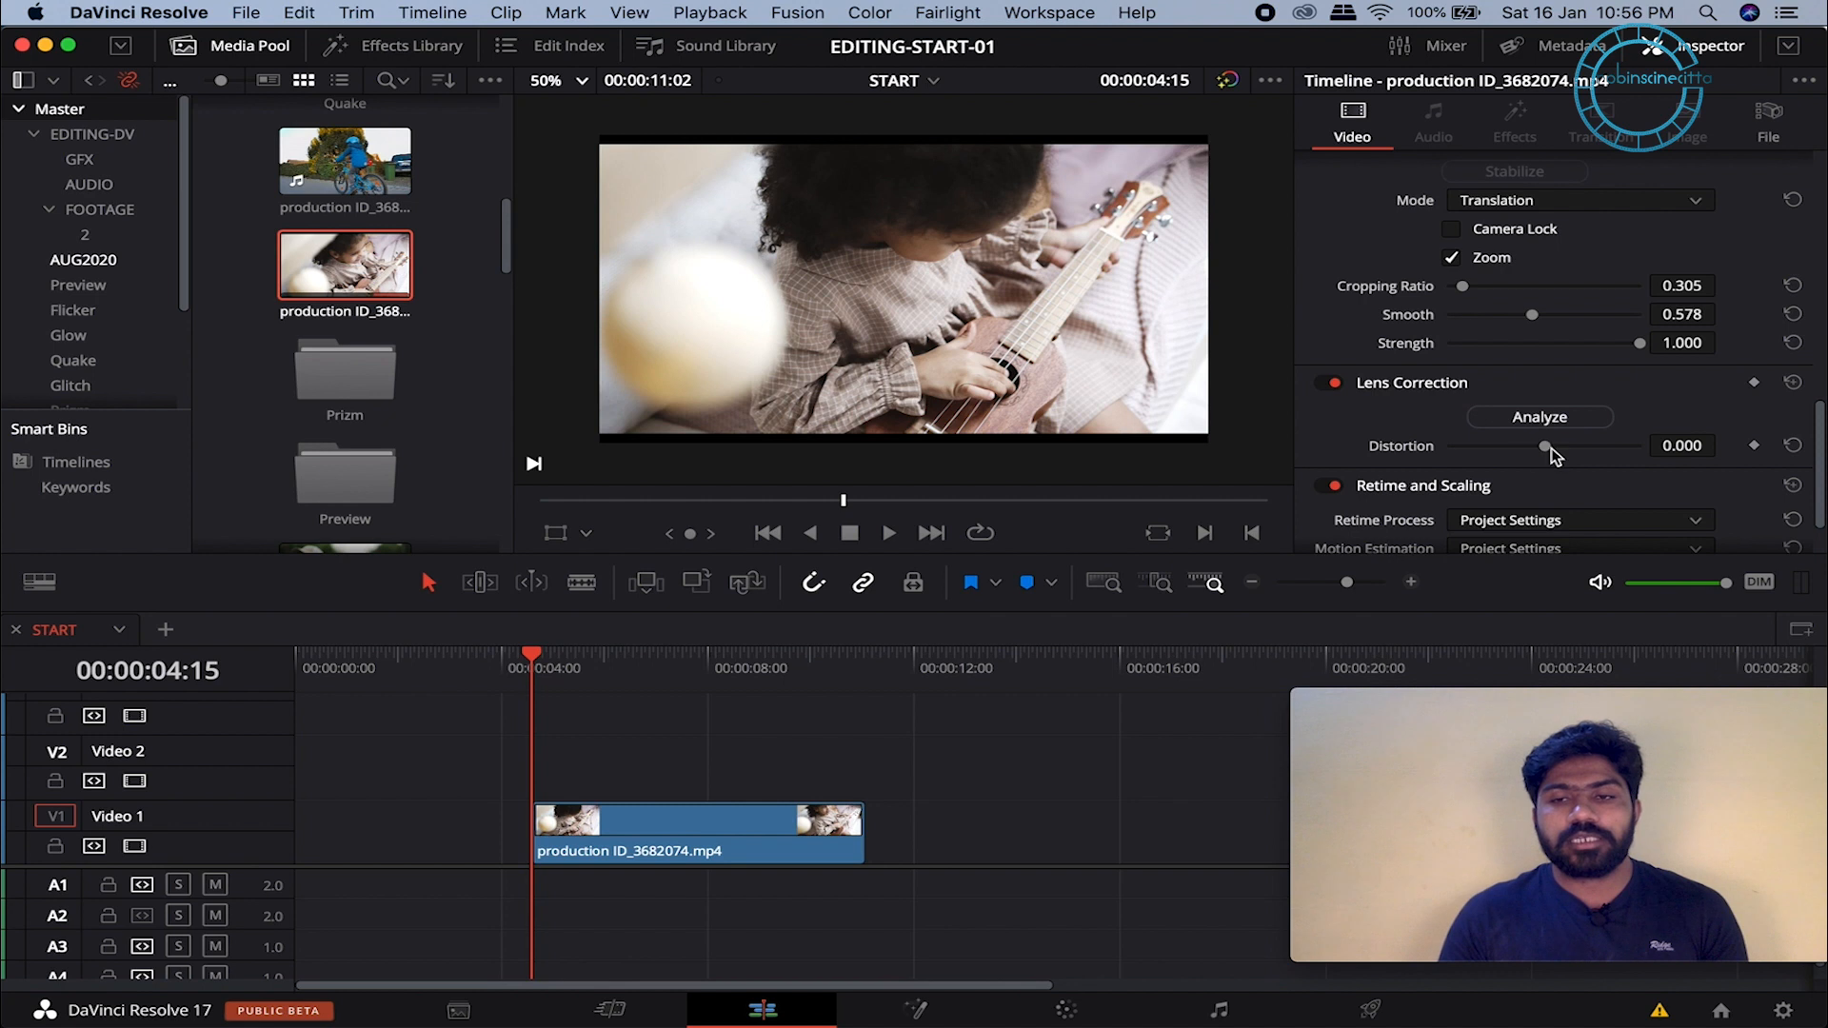
drag(1552, 448, 1608, 455)
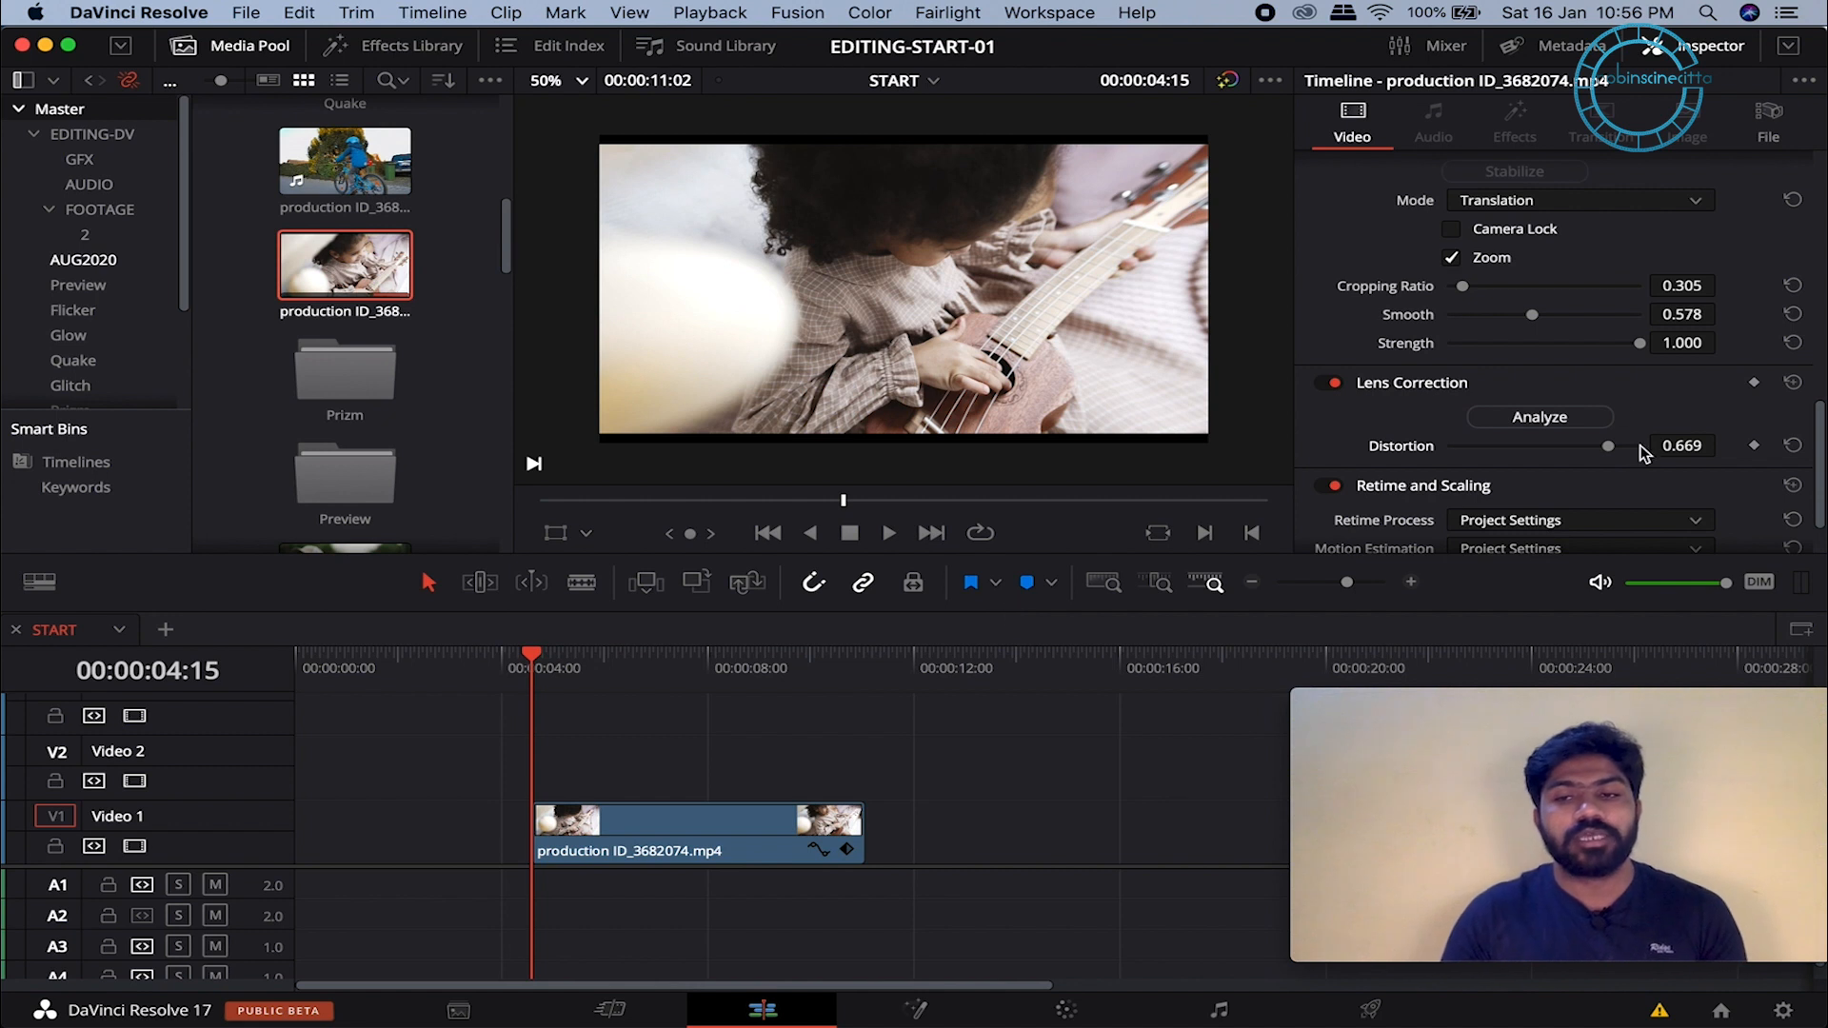
drag(1611, 455, 1494, 473)
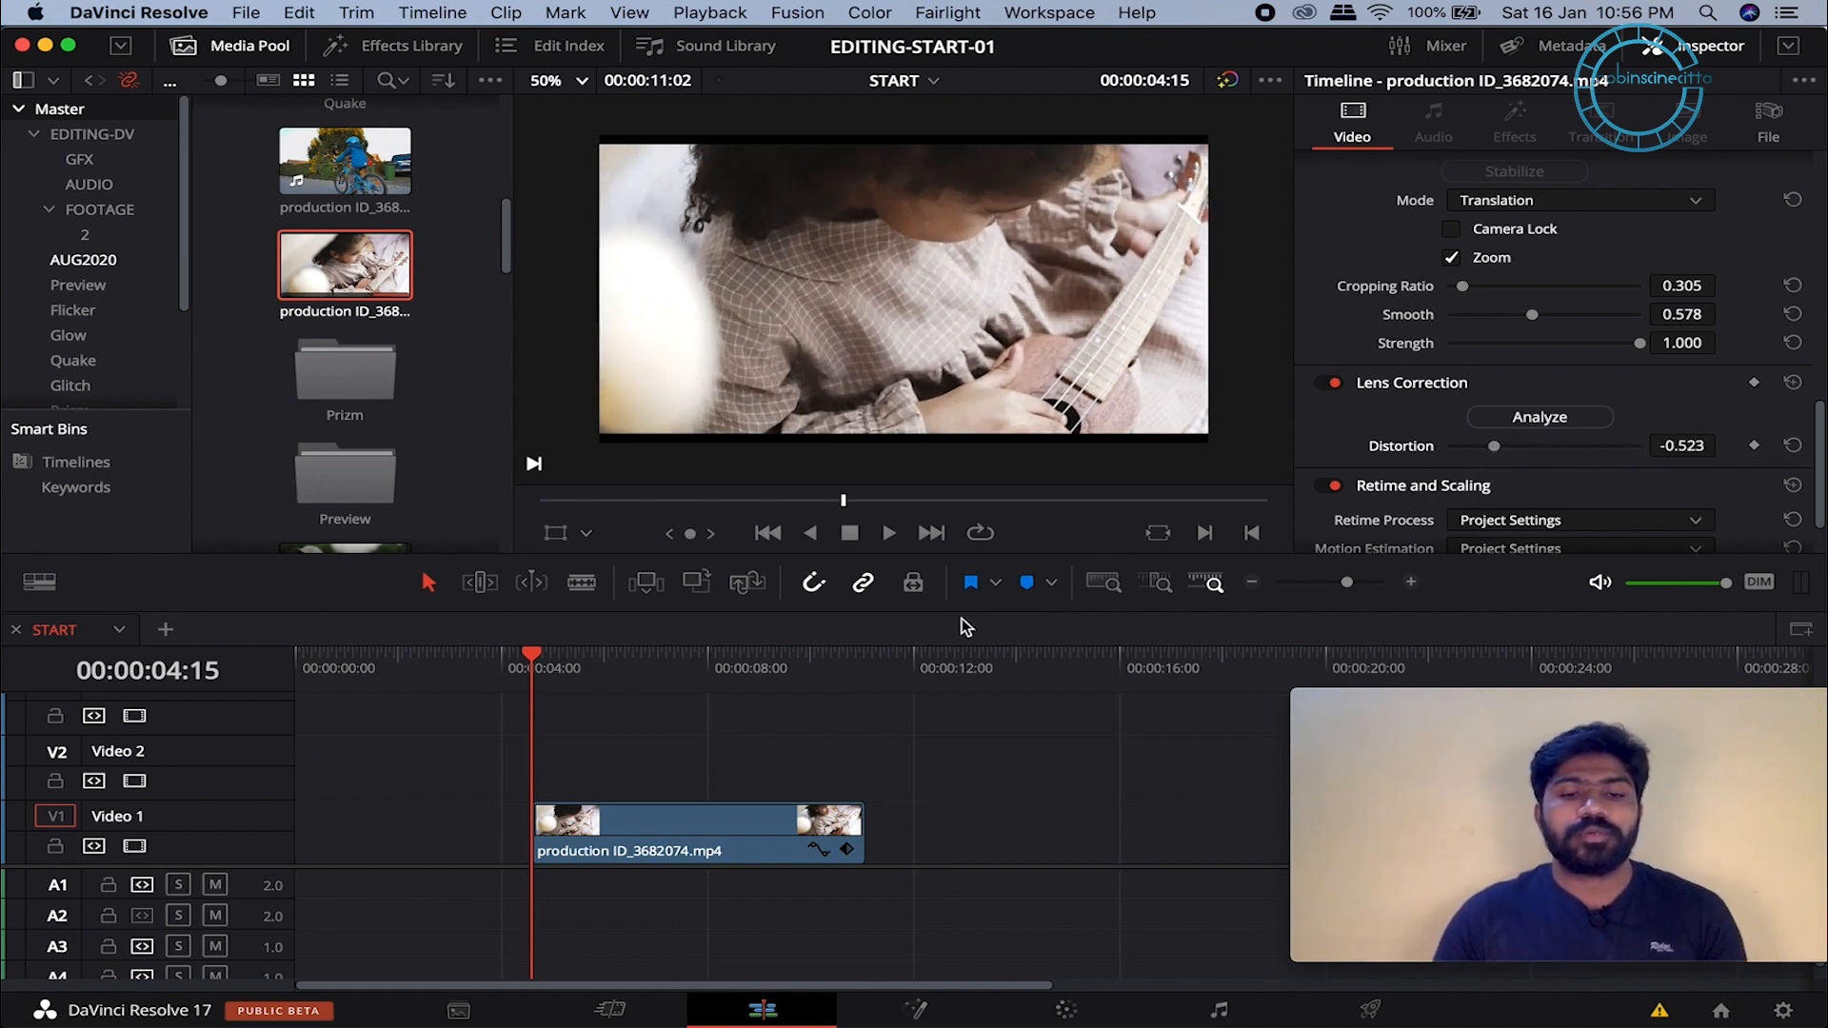
Step: Set the lens correction Distortion to 0.457 at 00:00:06:13 and preview the clip up to 00:00:09:06
drag(562, 661, 630, 655)
drag(1494, 445, 1587, 448)
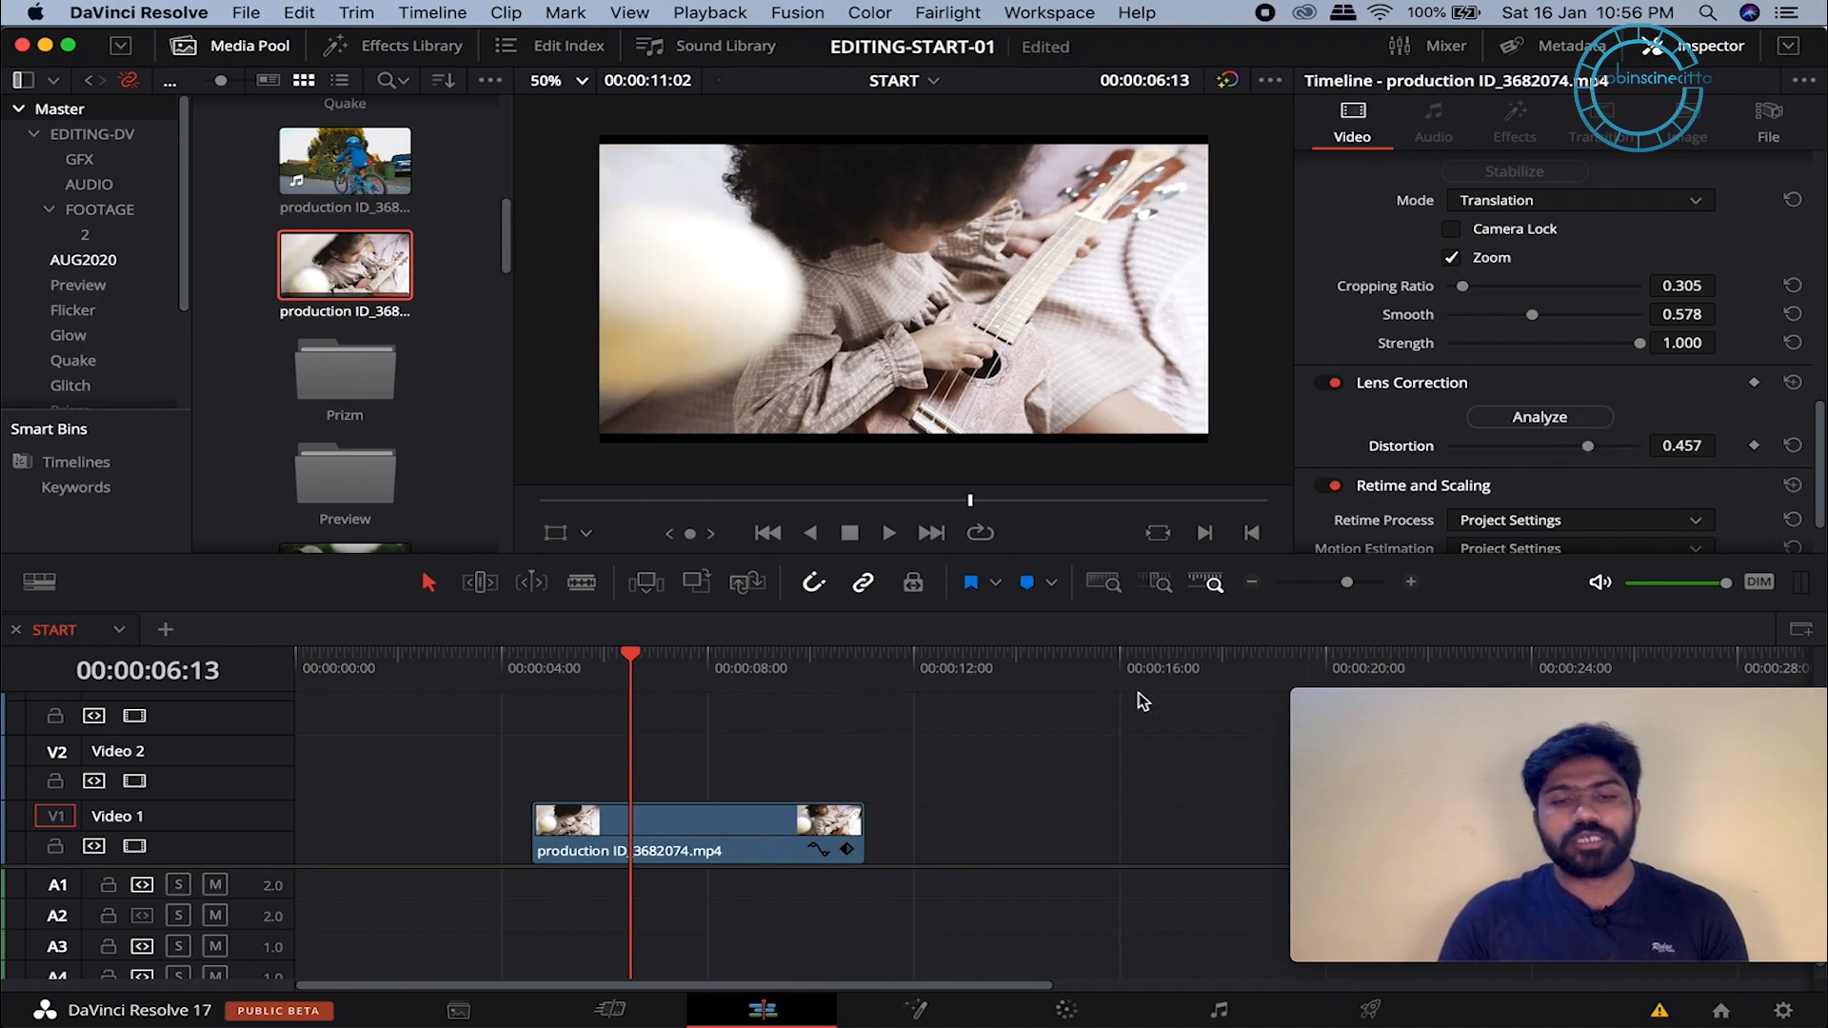
key(space)
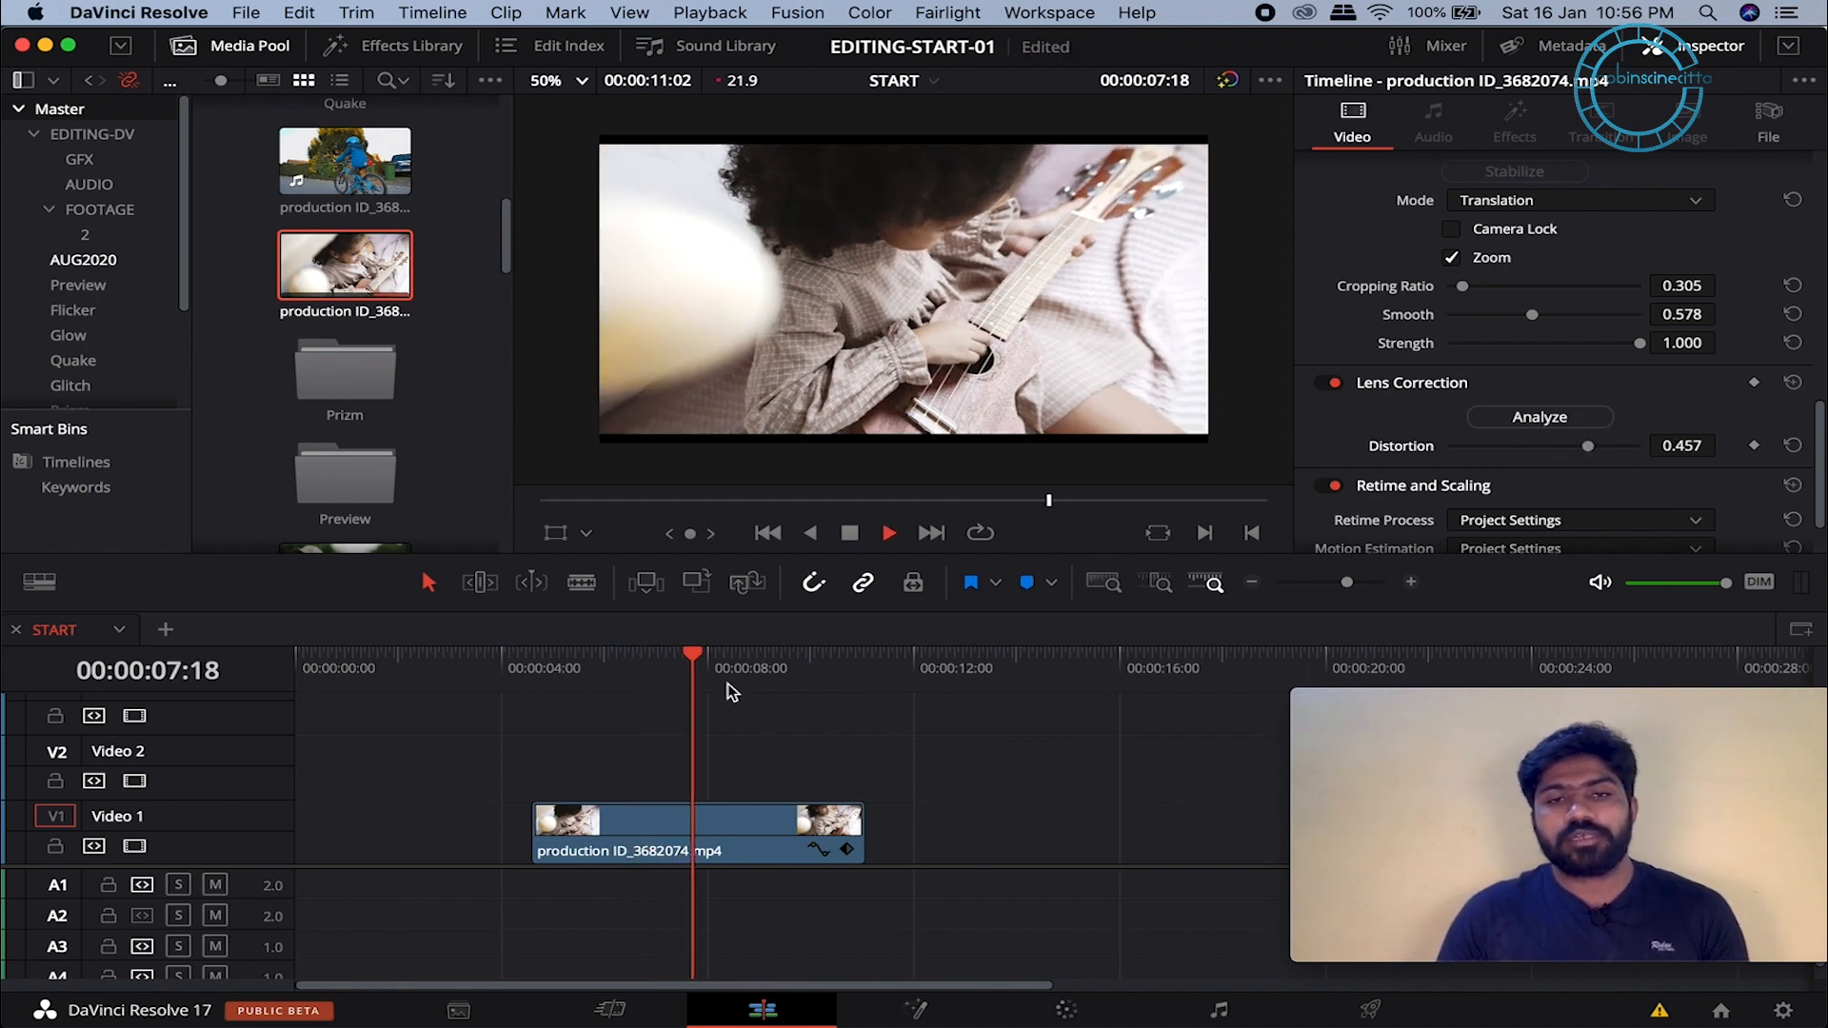
click(771, 662)
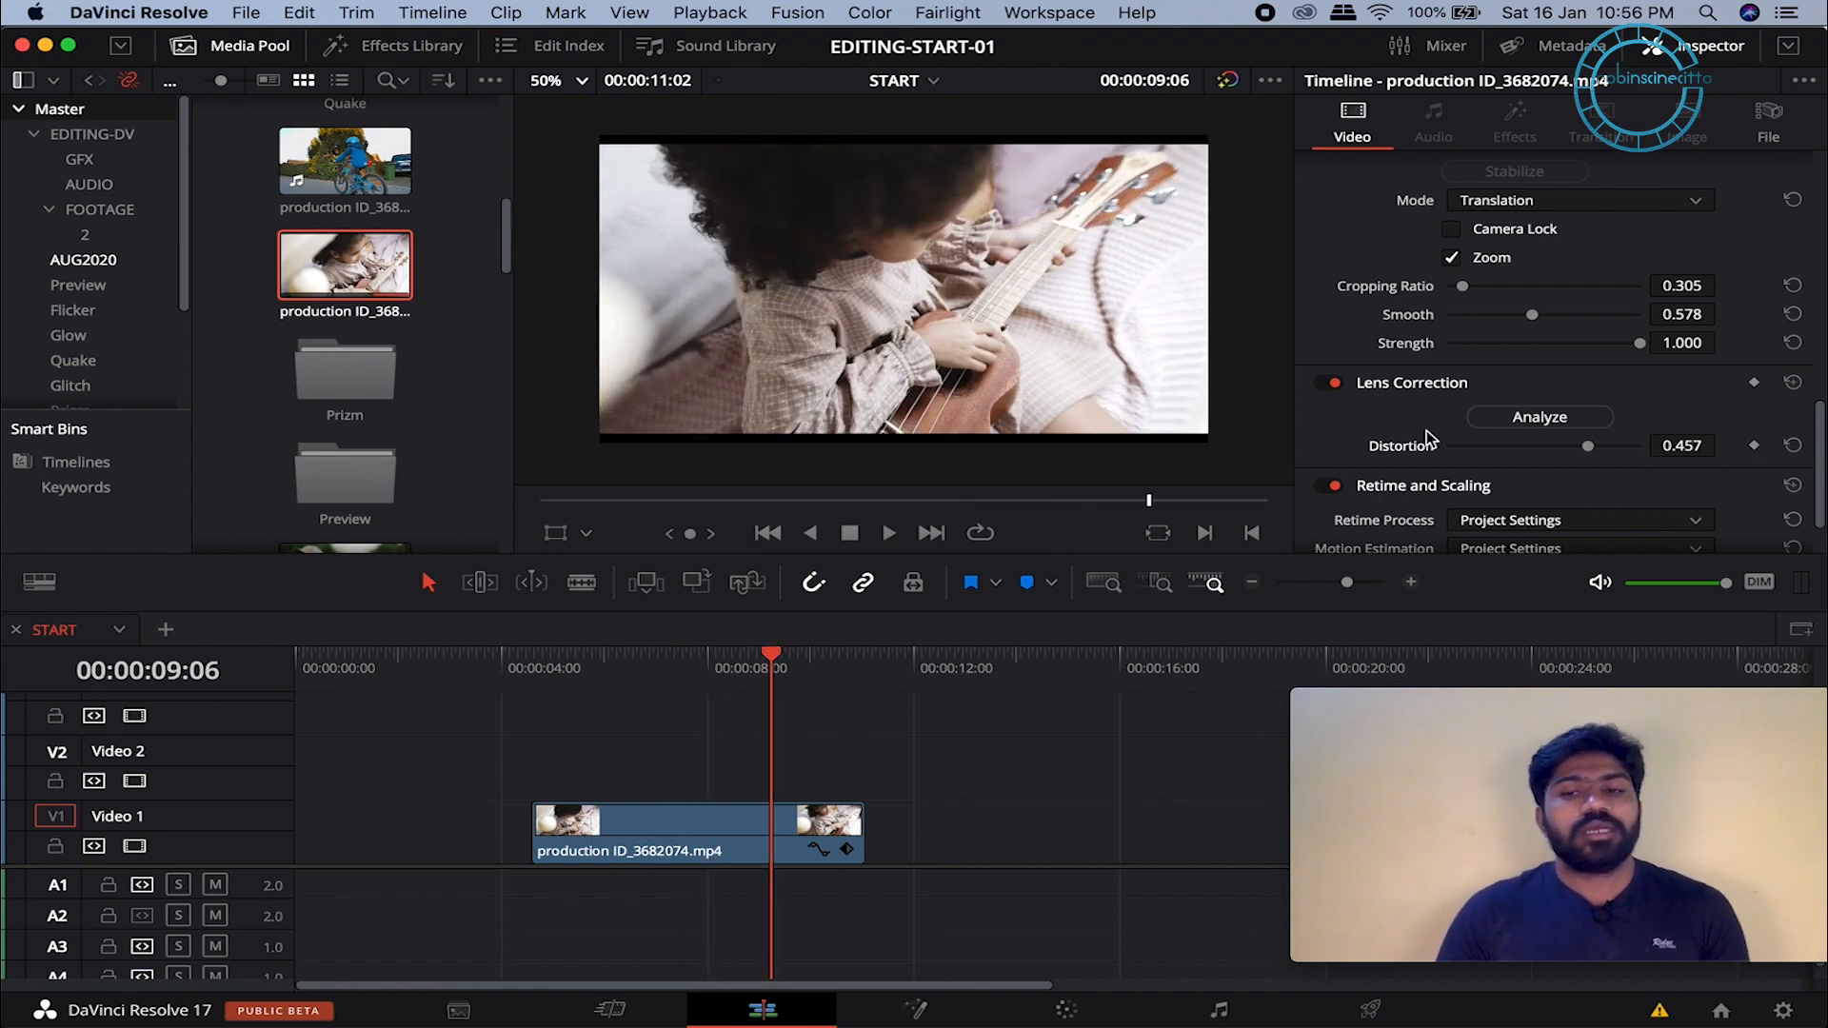
scroll(1437, 424, down, 2)
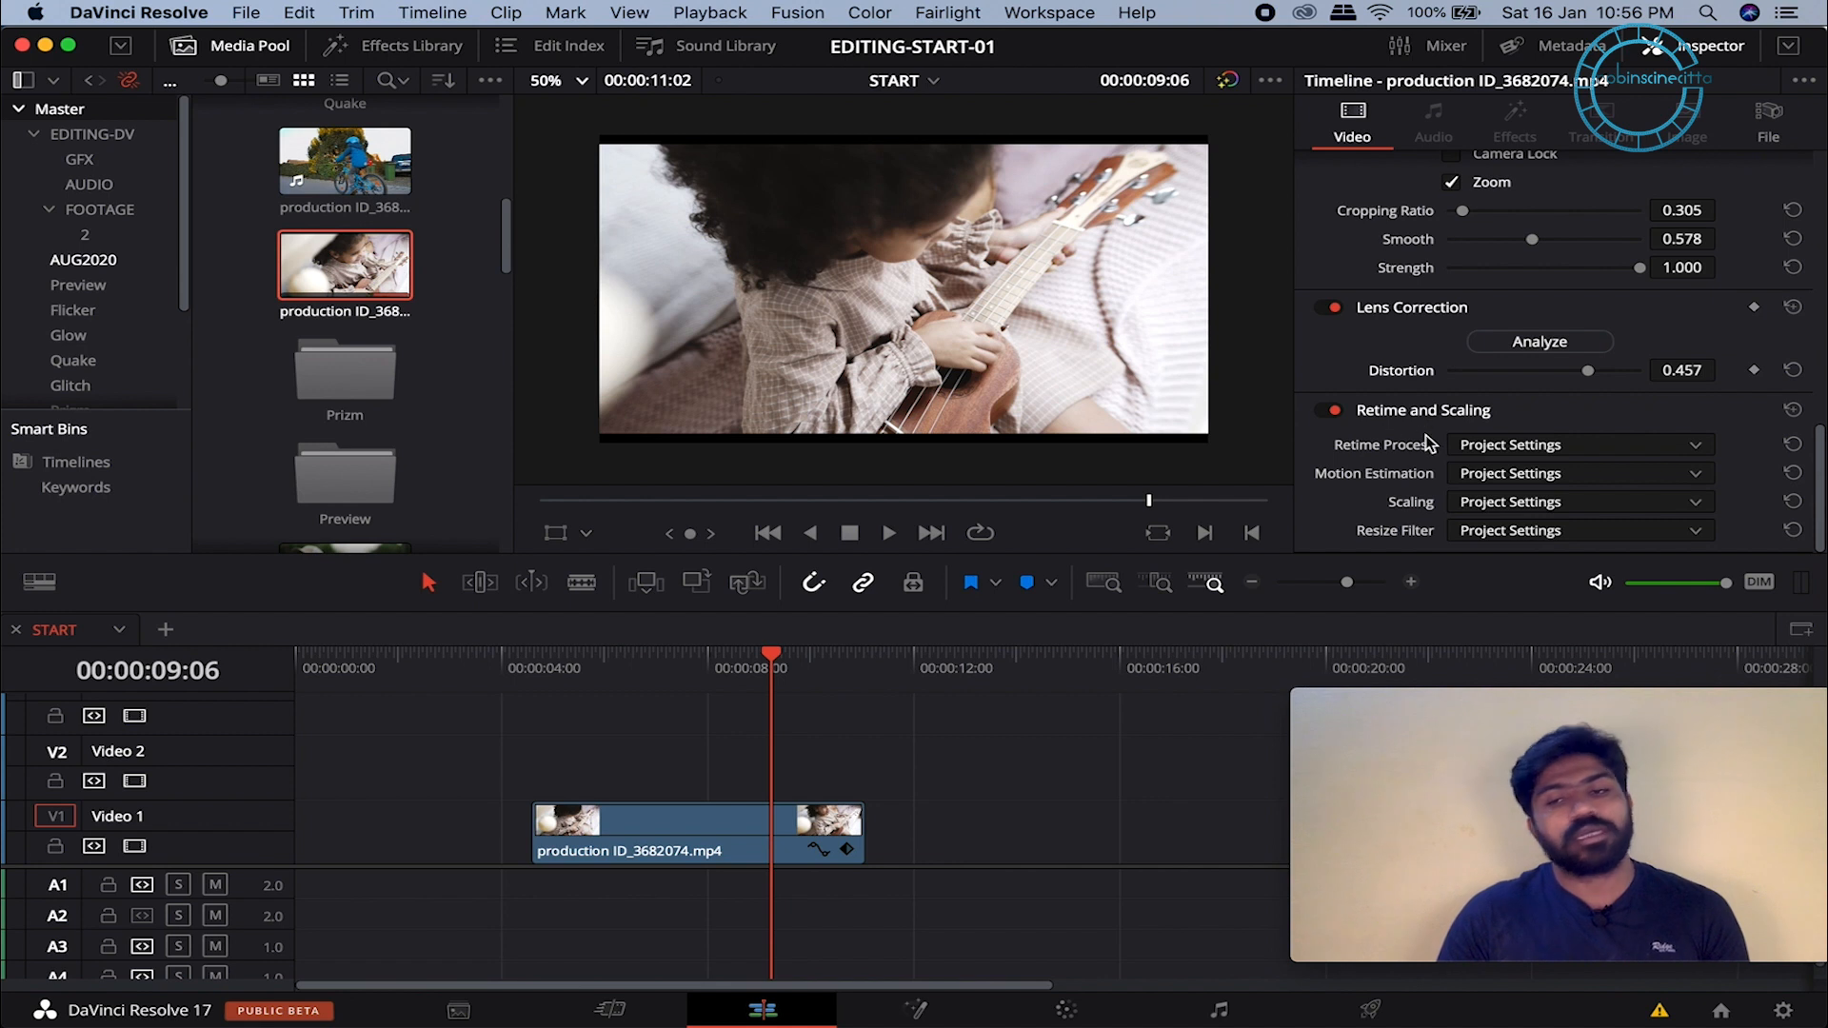
scroll(1421, 424, up, 4)
scroll(1384, 364, up, 4)
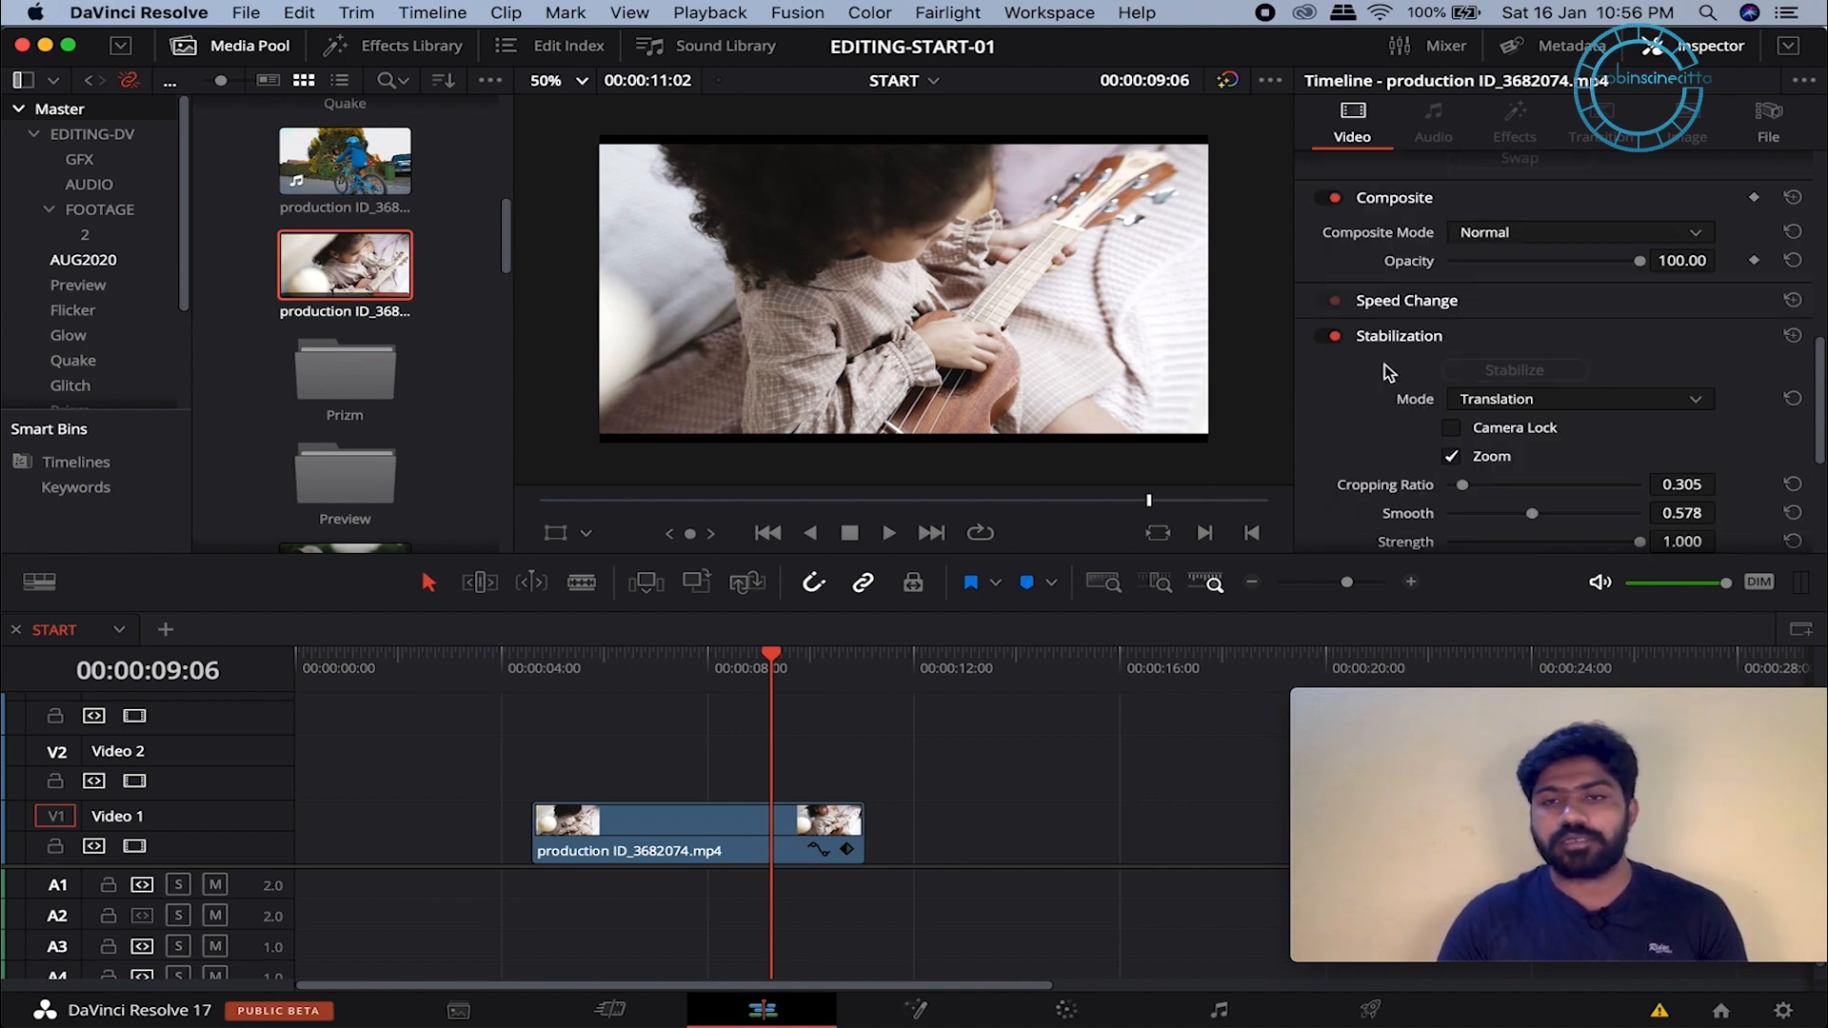